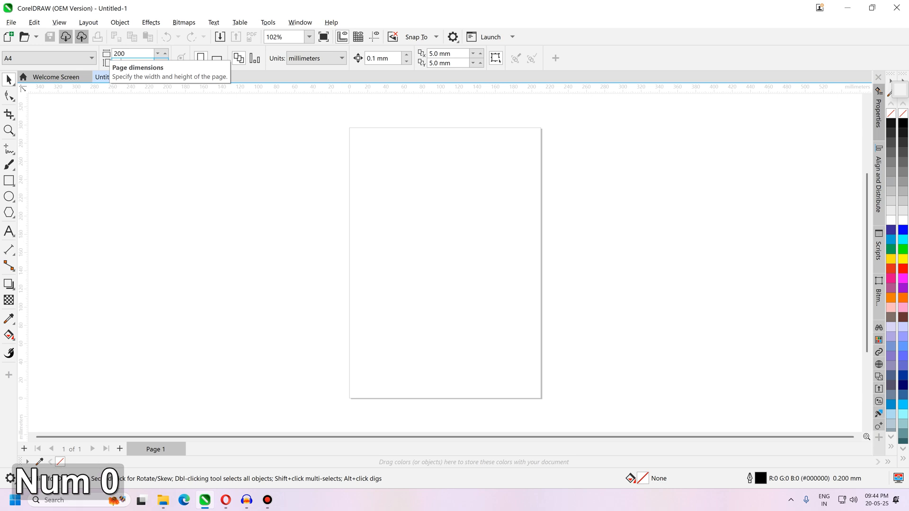
Step: Set the page size to 200 × 200 mm and add a page-frame rectangle covering the whole page
scroll(504, 261, "up", 2)
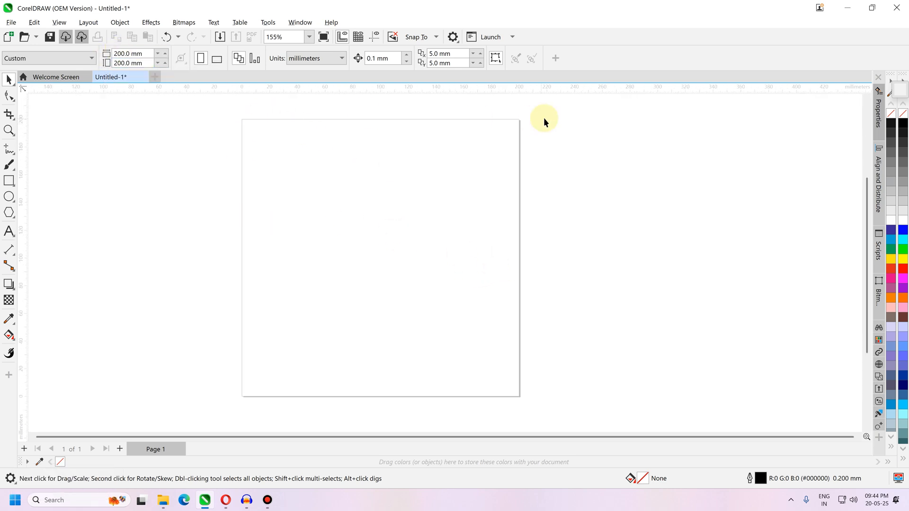
double_click(9, 181)
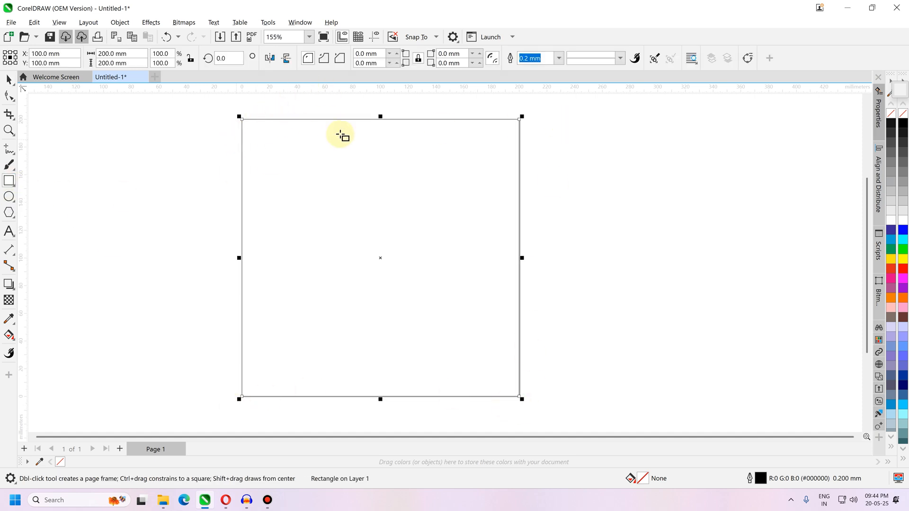
left_click(9, 80)
left_click(135, 163)
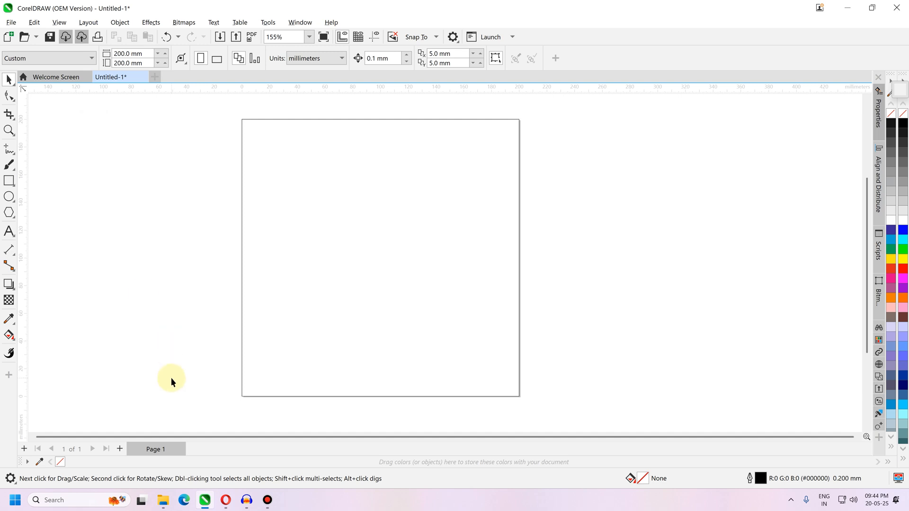
Step: Import the three portrait PNGs and the purple pattern JPG 89d98f1979ecc11ff584c1e1dd083ad0.jpg from the RESOURCE folder
key("ctrl+i")
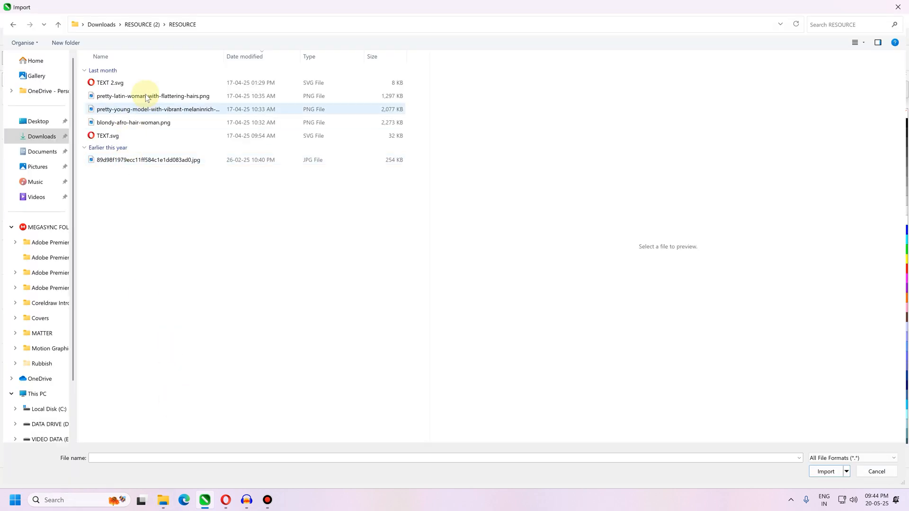
left_click(142, 95)
left_click(126, 122, "shift")
left_click(127, 160, "ctrl")
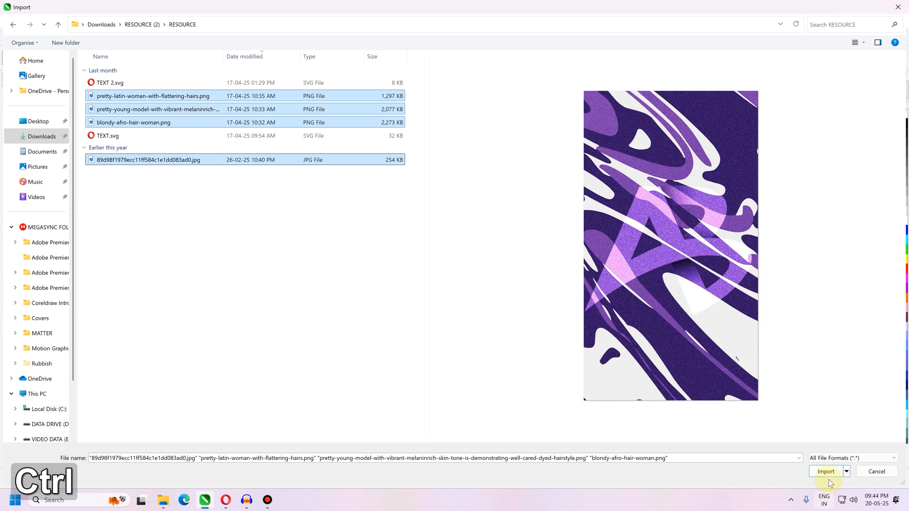
left_click(825, 471)
Step: Place the three portraits and the purple pattern as small images on the empty area right of the page
left_click_drag(572, 153, 681, 236)
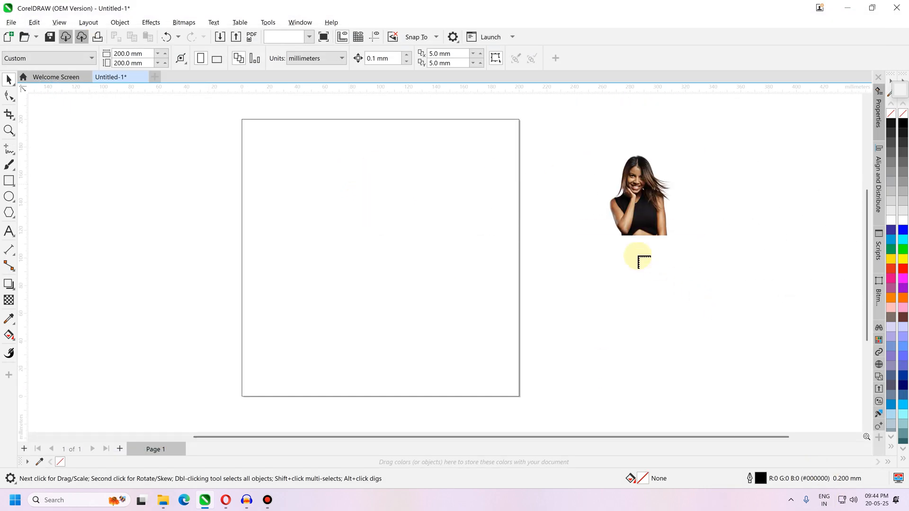
left_click_drag(616, 244, 684, 308)
left_click_drag(710, 175, 791, 241)
left_click_drag(699, 286, 767, 403)
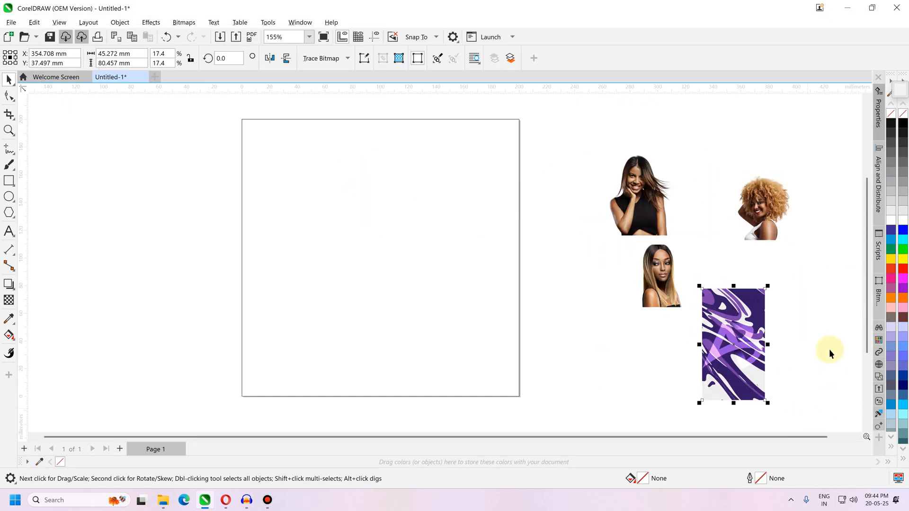
left_click(794, 351)
Step: Move the purple pattern onto the page and align it to the page frame's top and right edges
left_click_drag(740, 324, 410, 291)
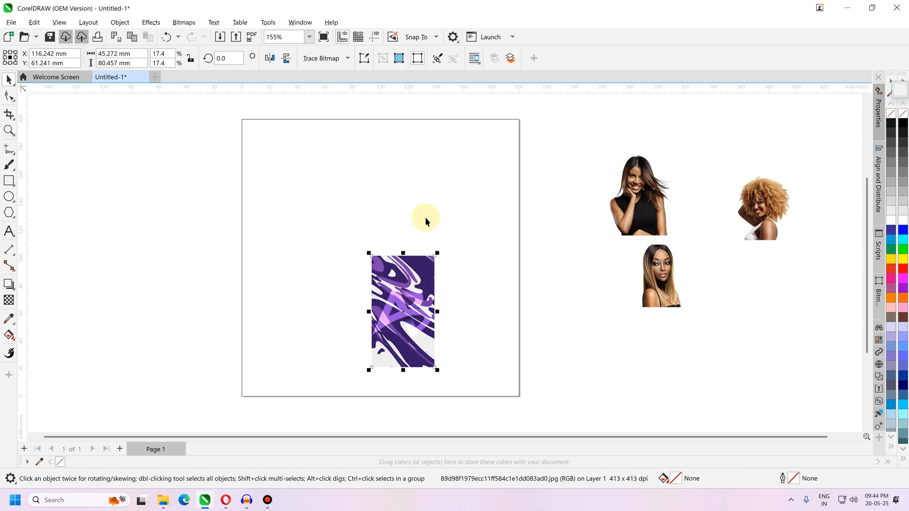
left_click(363, 186, "shift")
key("t")
key("r")
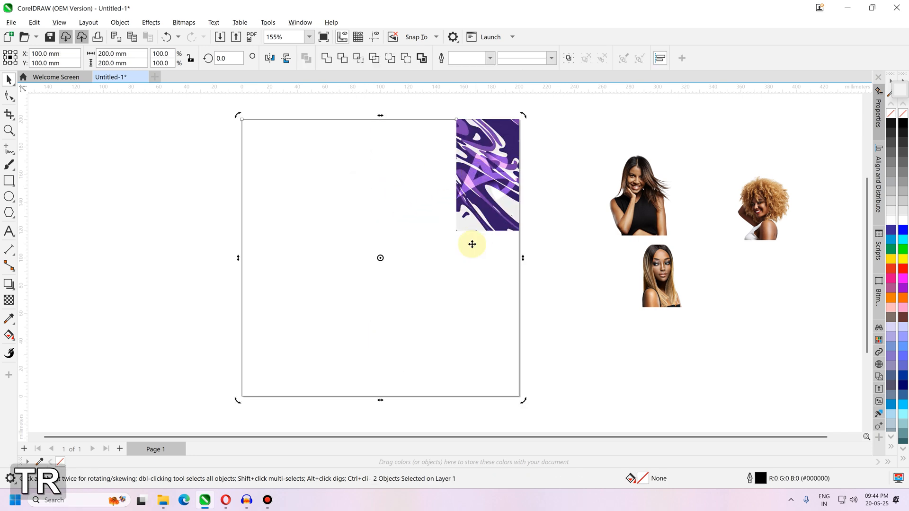
key("Escape")
Step: Enlarge the purple pattern to about 147 mm wide, keeping its right edge, and nudge it slightly upward
left_click(455, 231)
left_click_drag(455, 231, 298, 431)
scroll(361, 217, "up", 1)
scroll(318, 163, "down", 3)
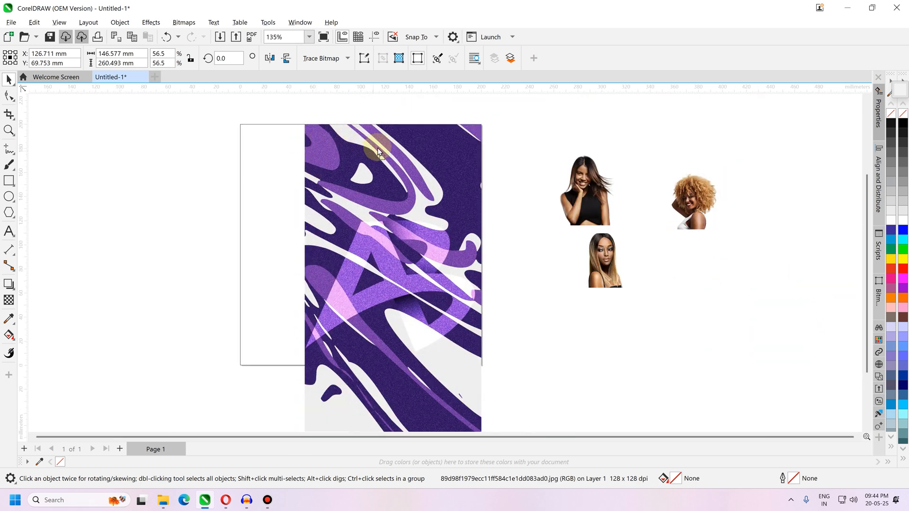
left_click_drag(376, 146, 377, 139)
scroll(340, 165, "up", 3)
scroll(293, 247, "up", 3)
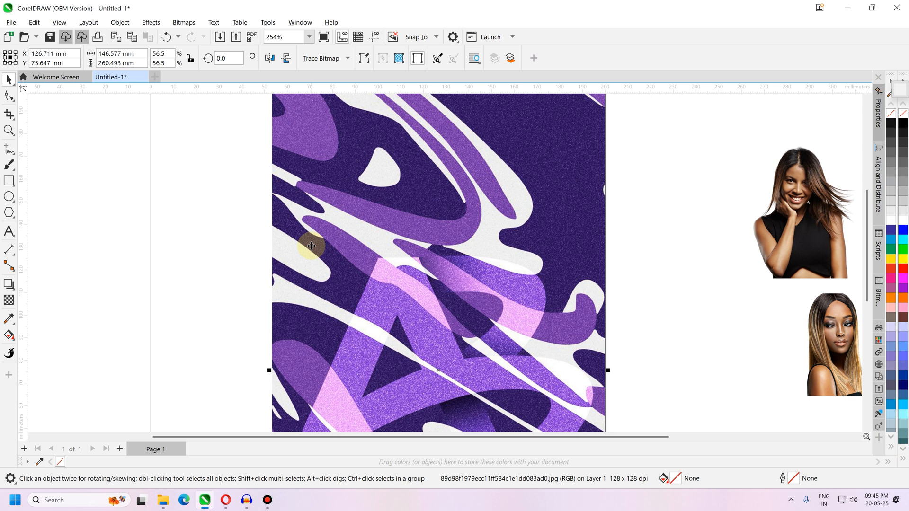
Step: Fade out the pattern's left side with a horizontal fountain transparency, then lengthen the fade toward the middle of the image
left_click(8, 300)
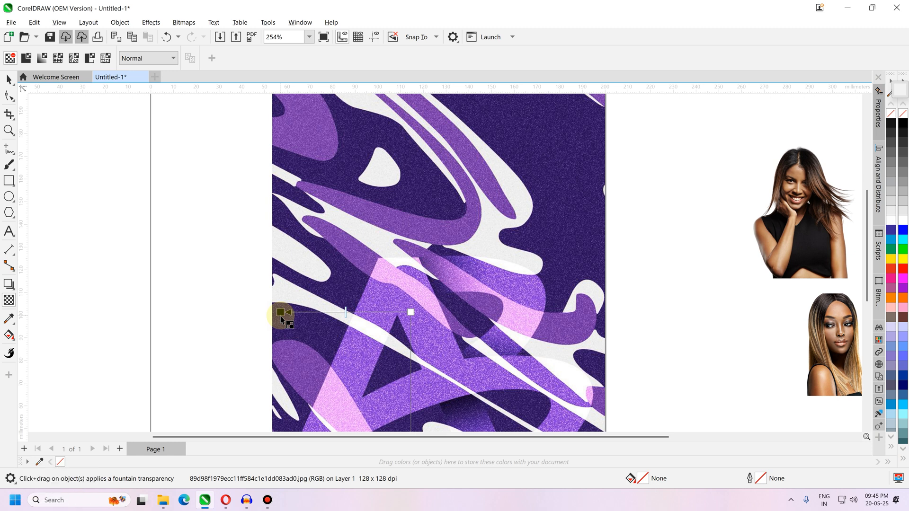
left_click_drag(280, 312, 410, 312)
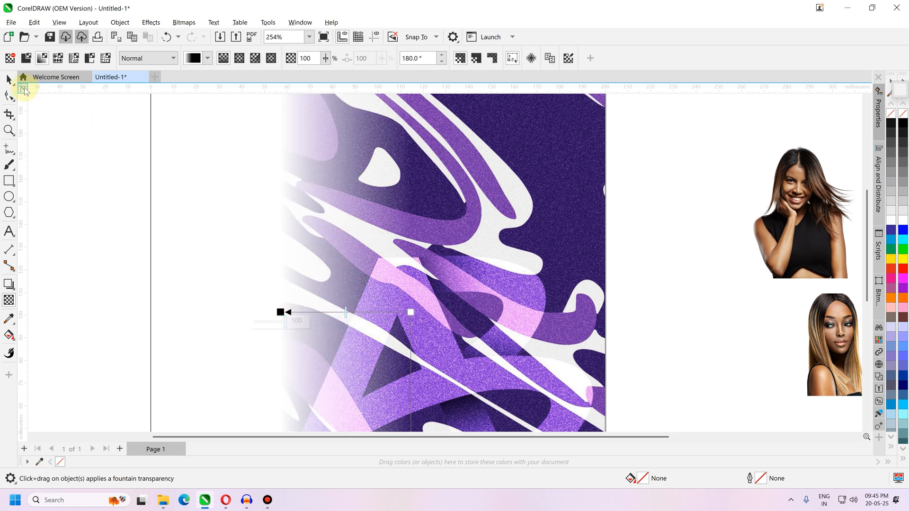
scroll(343, 169, "down", 2)
key("space")
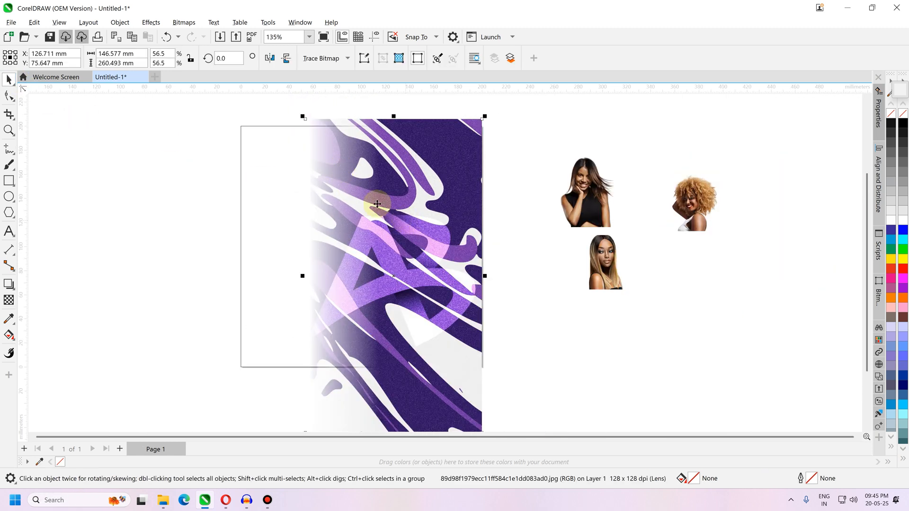
left_click(12, 296)
left_click_drag(379, 244, 411, 245)
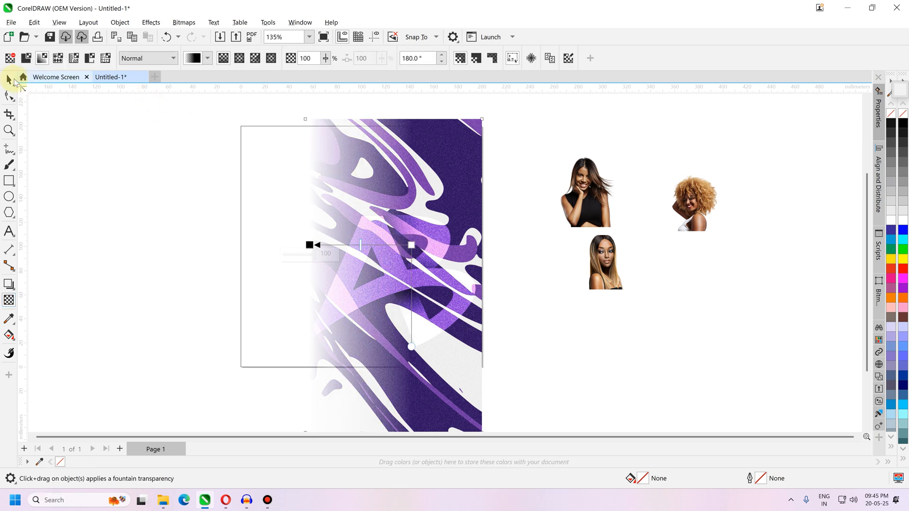
left_click(6, 81)
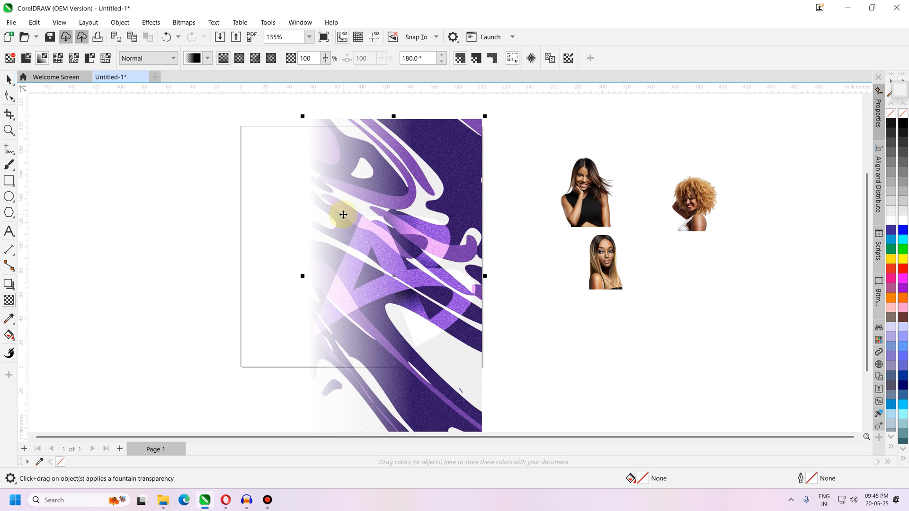
Step: PowerClip the faded pattern inside the page-frame rectangle and remove the rectangle's outline
key("alt+v")
left_click(252, 259)
left_click(396, 238)
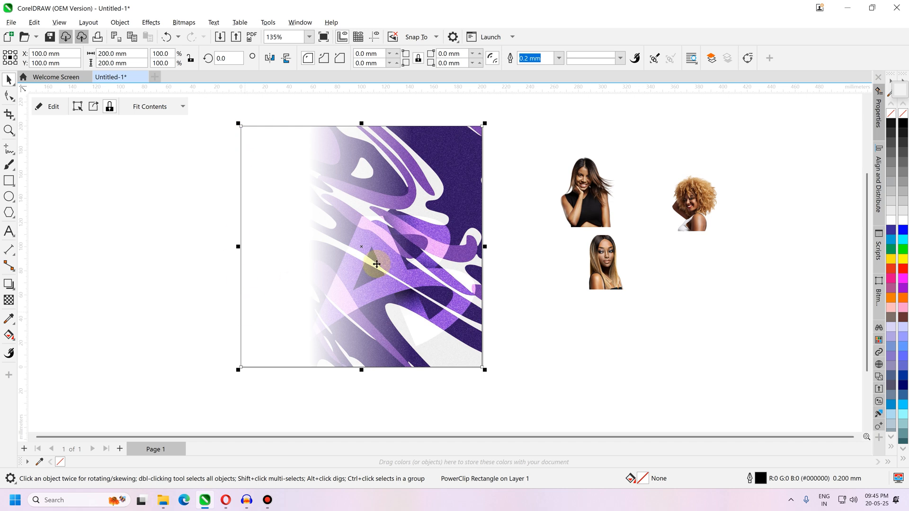
right_click(904, 116)
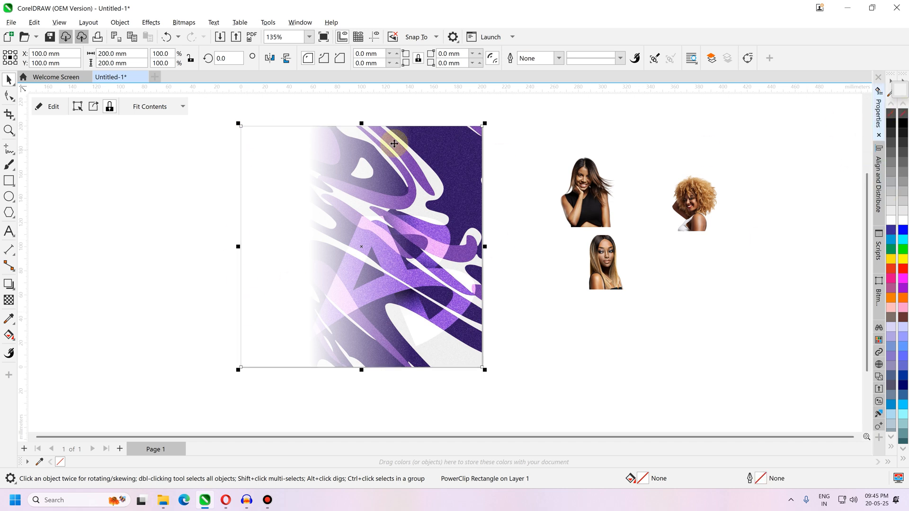
left_click(611, 356)
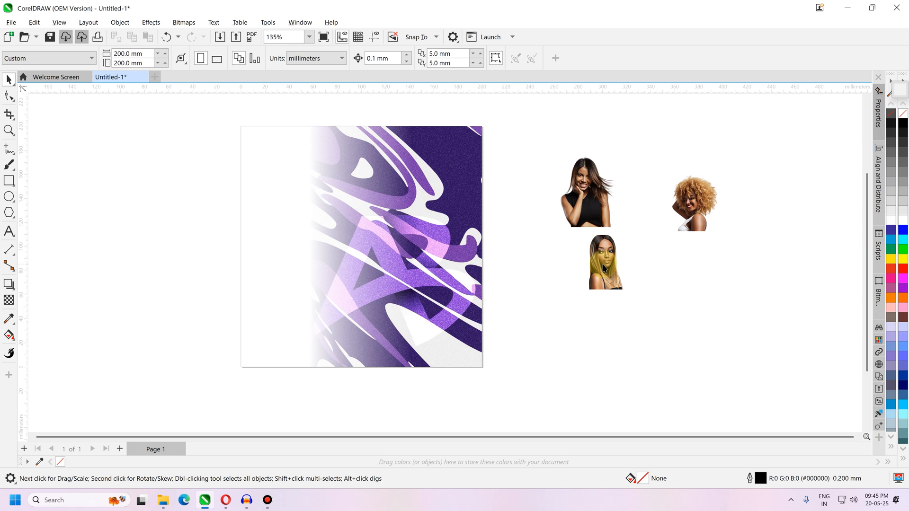
Step: Place a copy of the straight-haired woman's portrait on the page and enlarge it to about 32% scale
left_click(618, 282)
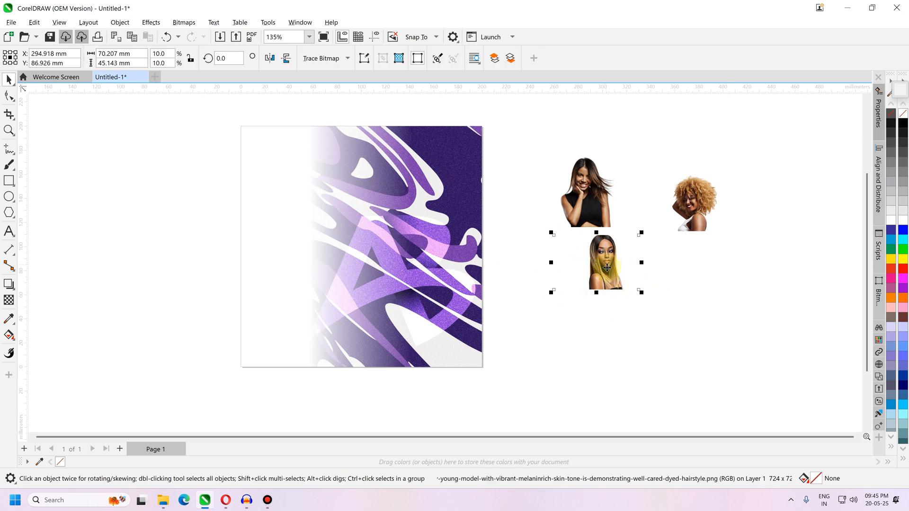
left_click_drag(609, 258, 372, 170)
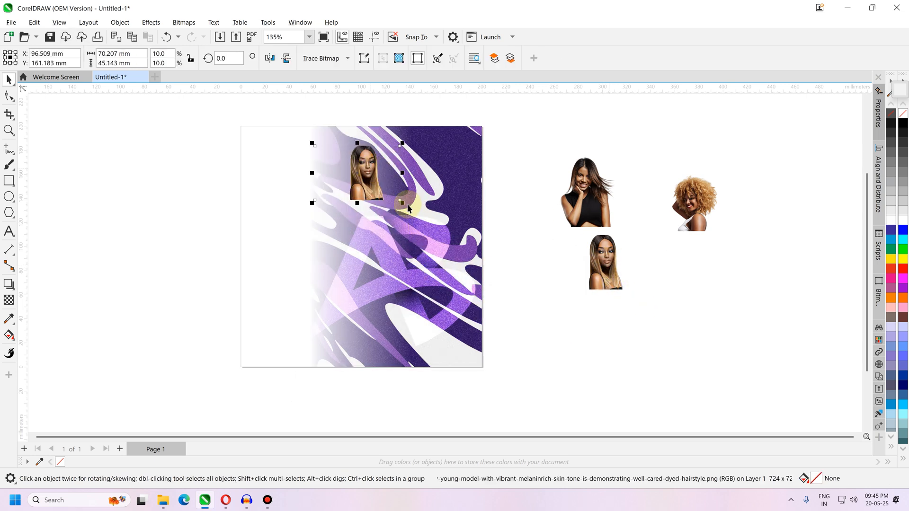
left_click_drag(428, 220, 508, 296)
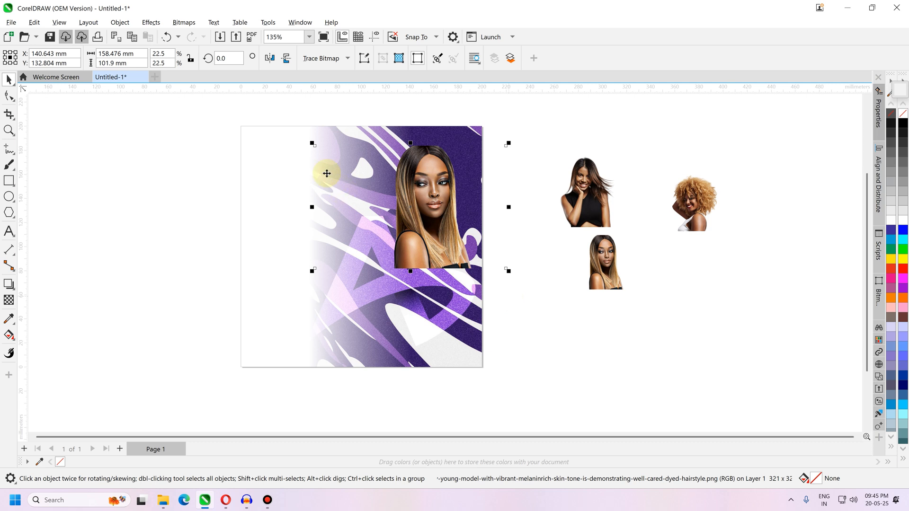
left_click_drag(311, 145, 252, 101)
left_click_drag(508, 271, 503, 290)
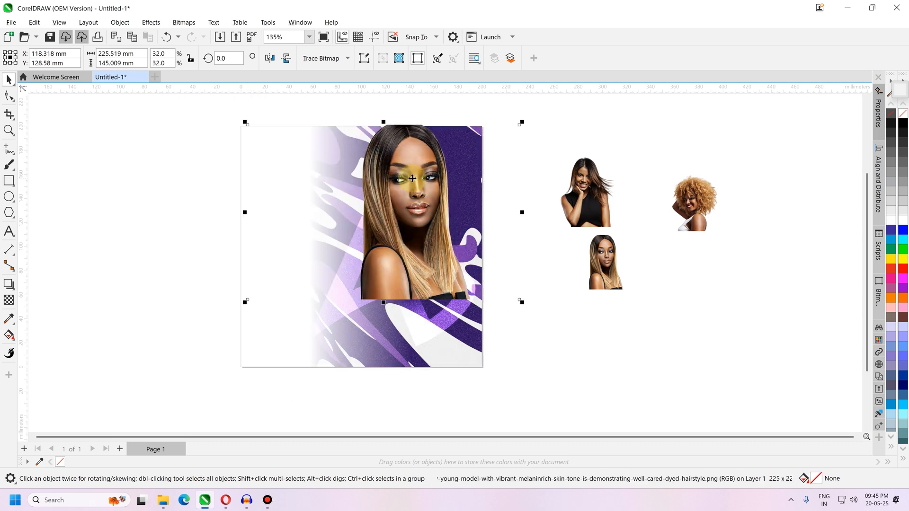
Step: Align the large portrait's top with the page frame, shift it right and enlarge it to about 34% scale
left_click(306, 346, "shift")
key("Escape")
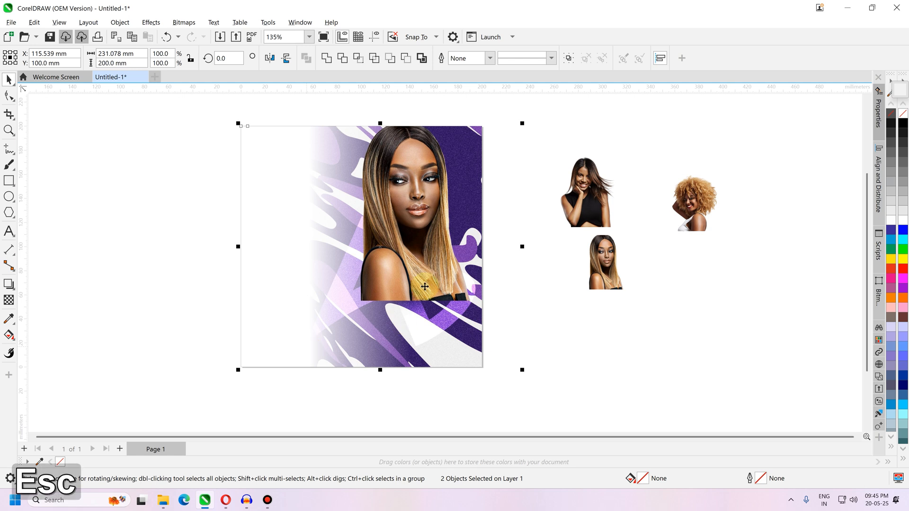
mouse_move(403, 236)
left_mouse_down()
mouse_move(416, 223)
mouse_move(416, 231)
left_mouse_up()
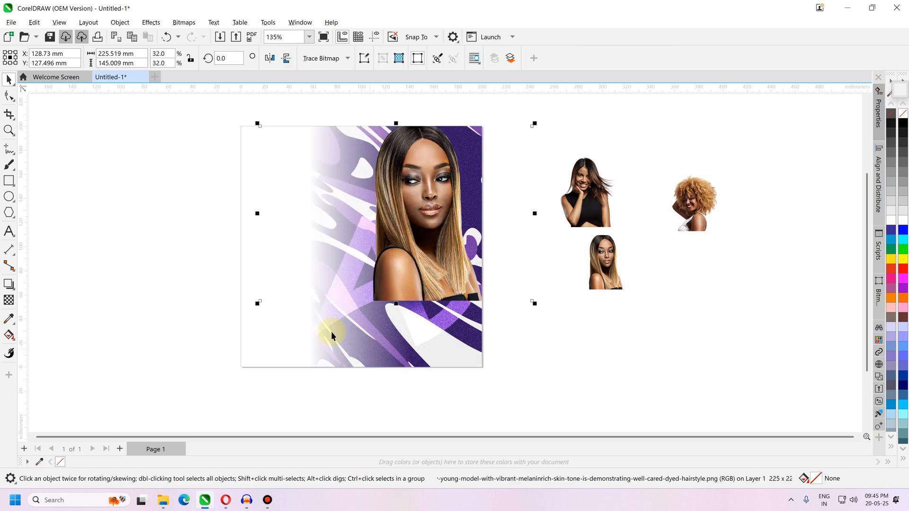
left_click_drag(256, 304, 234, 318)
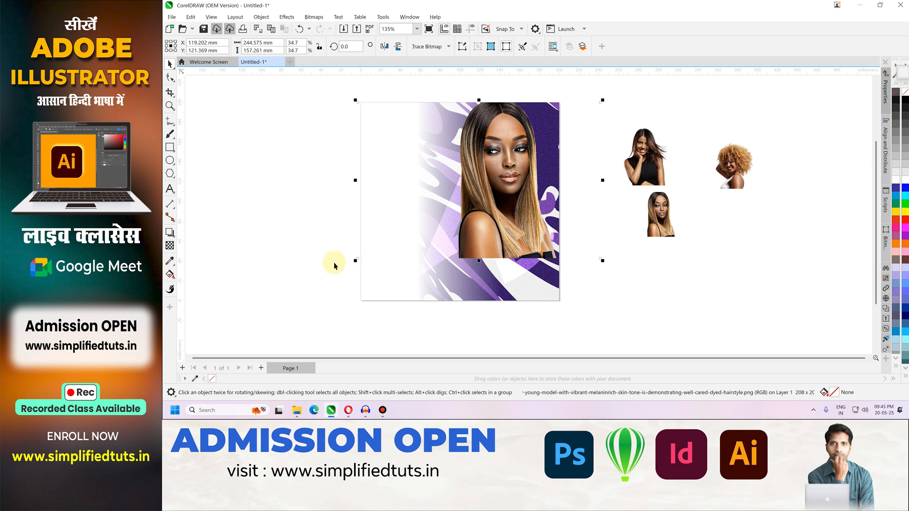
left_click_drag(355, 261, 358, 258)
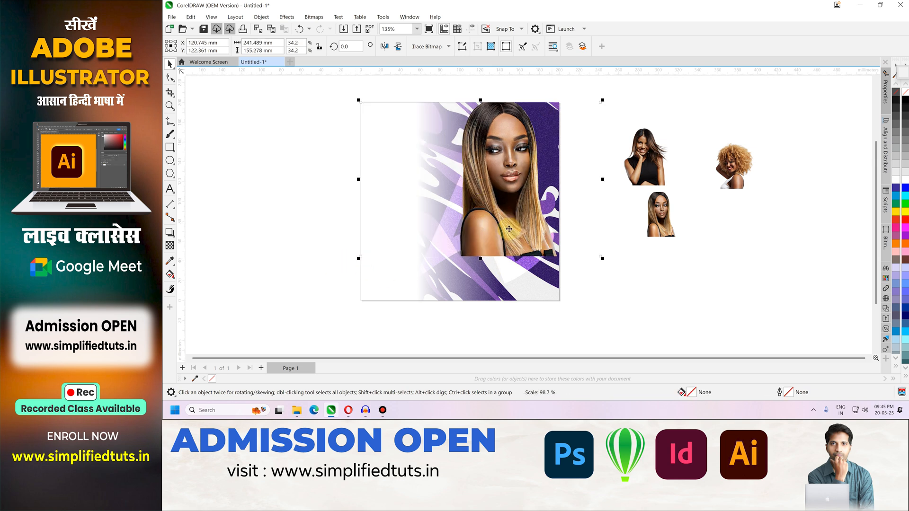
Step: PowerClip the large portrait into the page frame and shift it about 12 mm to the right inside it
key("alt+v")
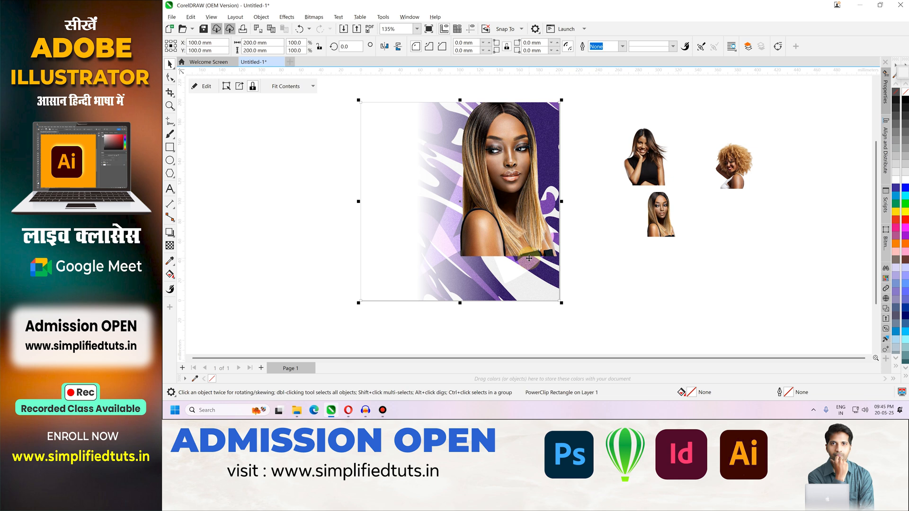
left_click(593, 277)
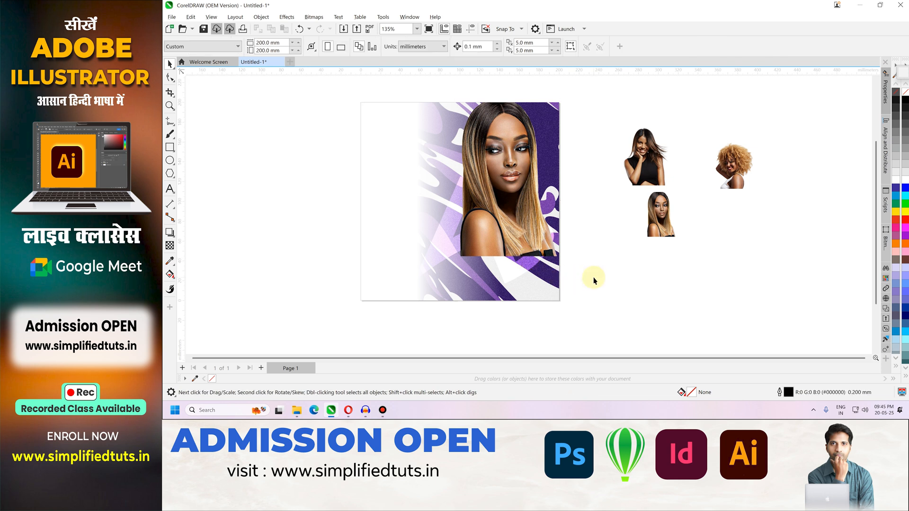
left_click(511, 222, "alt")
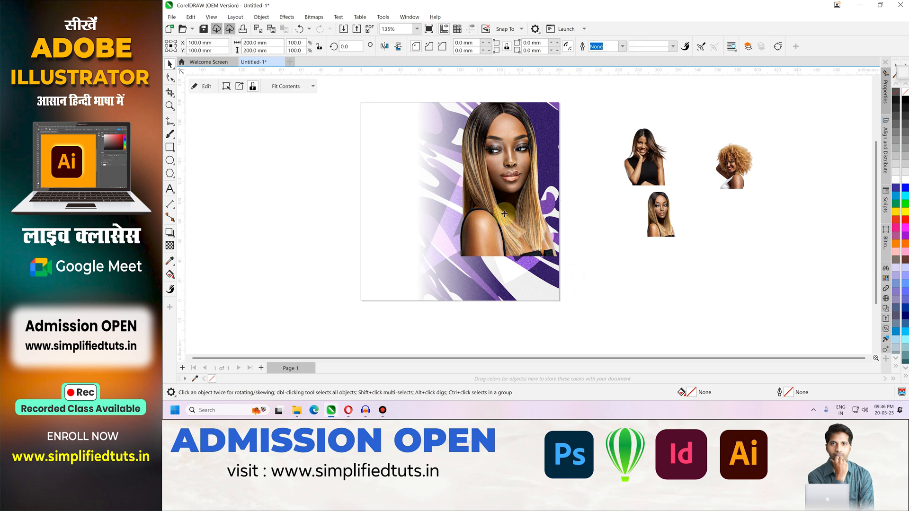
left_click_drag(516, 209, 527, 215)
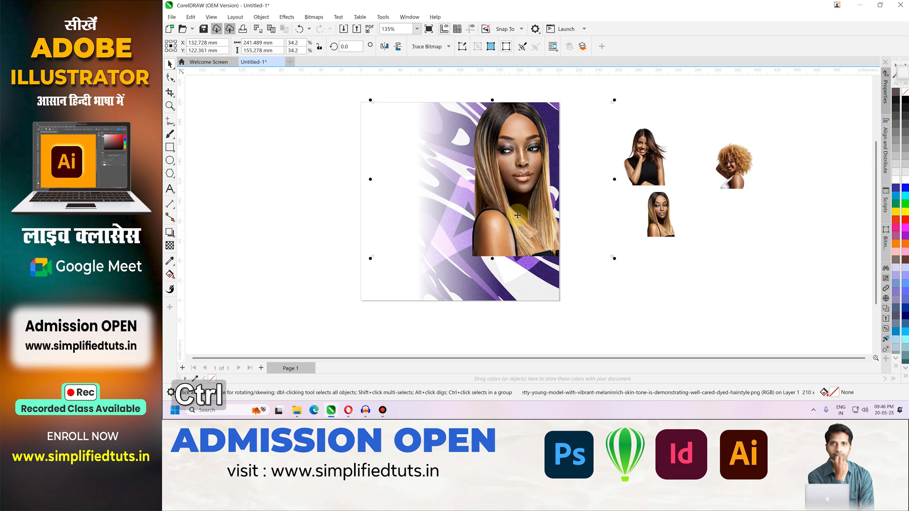
key("Escape")
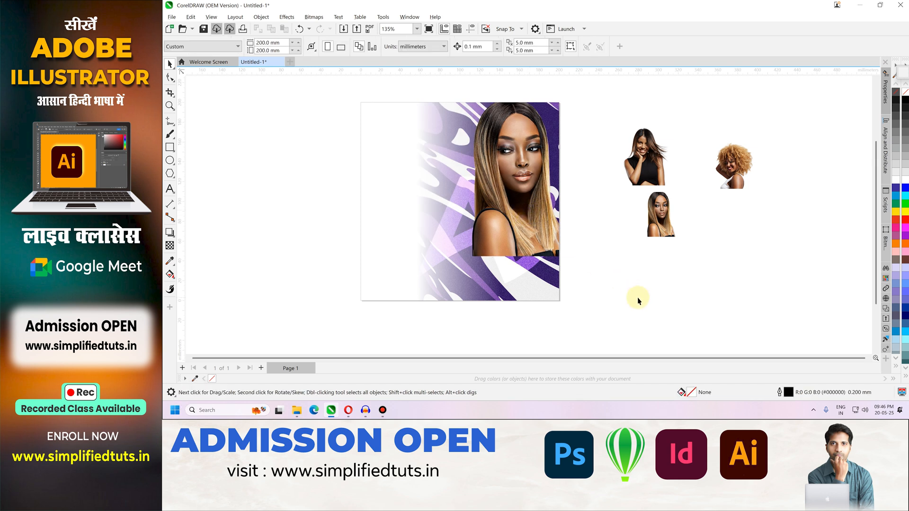
Step: Delete the leftover small straight-haired portrait beside the page
left_click(660, 203)
key("Delete")
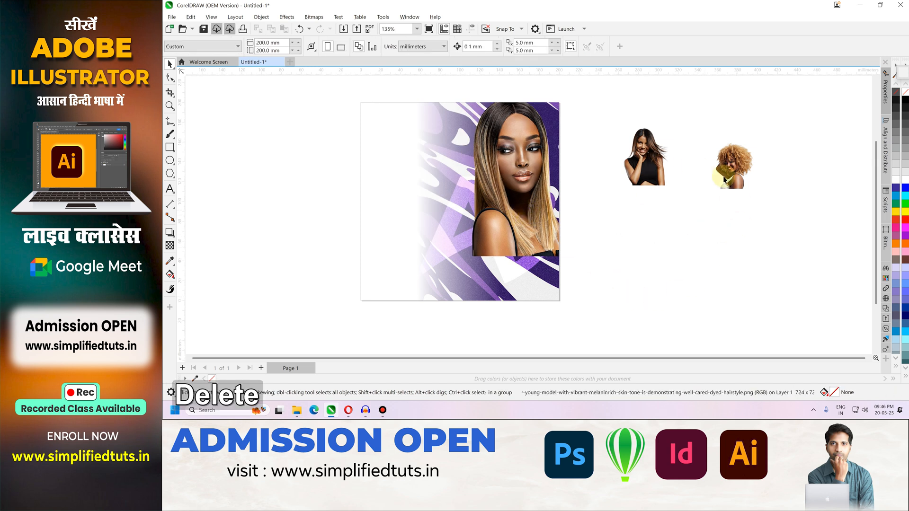
Step: Move the portrait of the dark-haired woman in black into the page's lower right corner and enlarge it to about 19.5% scale
left_click(735, 164)
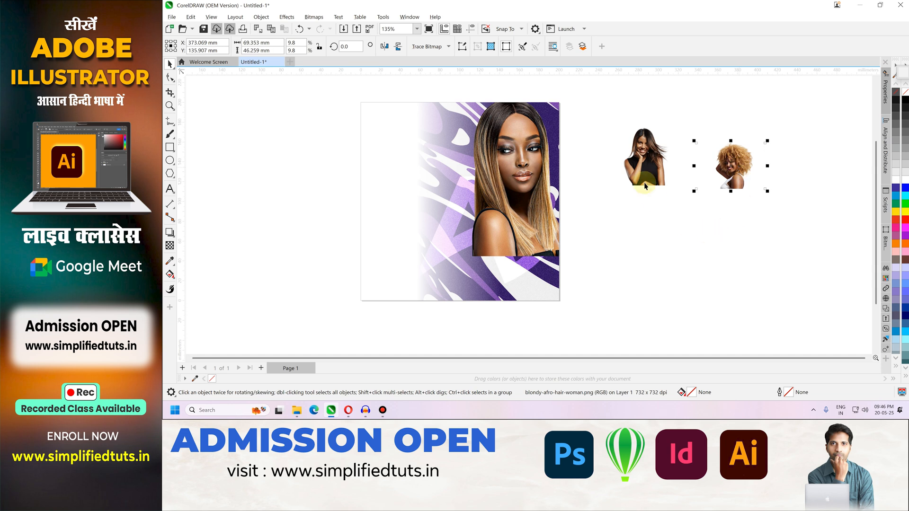
left_click_drag(637, 154, 543, 268)
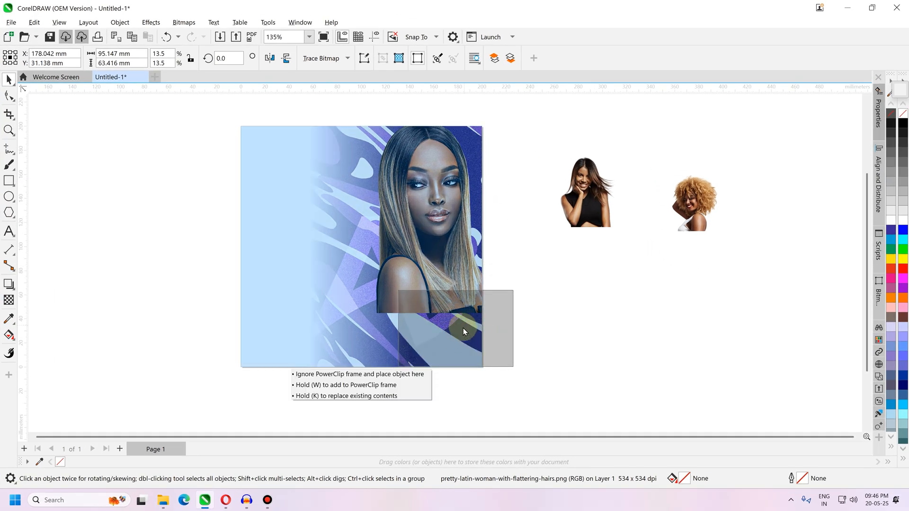
left_click_drag(462, 328, 462, 328)
left_click_drag(393, 289, 364, 269)
left_click_drag(515, 269, 531, 256)
scroll(464, 333, "up", 3)
left_click_drag(460, 329, 468, 329)
left_click_drag(442, 357, 447, 358)
scroll(447, 358, "down", 3)
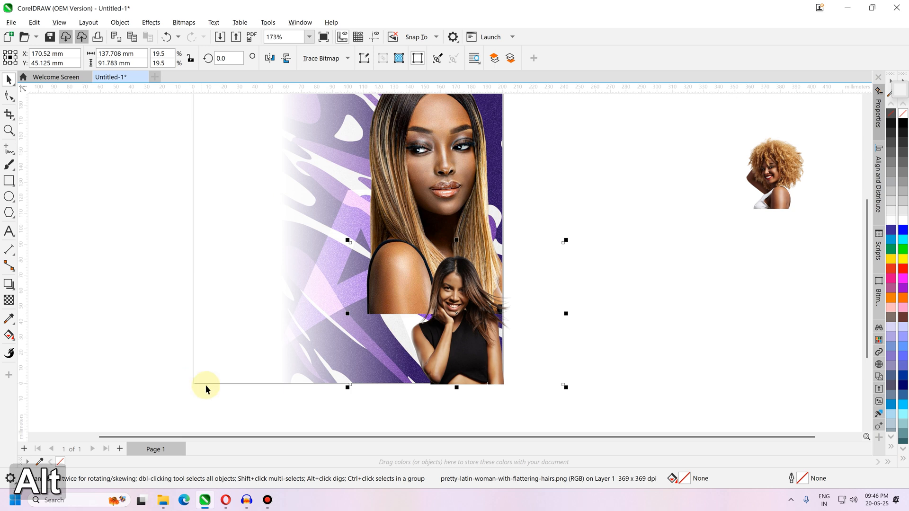
Step: PowerClip the portrait of the woman in black into the page frame
key("alt+v")
key("Escape")
scroll(455, 355, "down", 1)
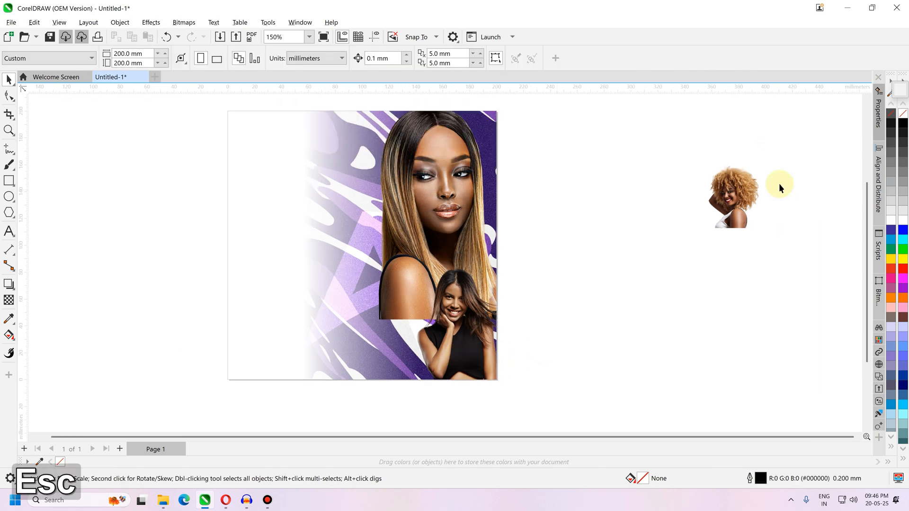
Step: Move the curly-haired woman's portrait onto the page's lower edge, just left of the woman in black
left_click_drag(736, 219, 402, 349)
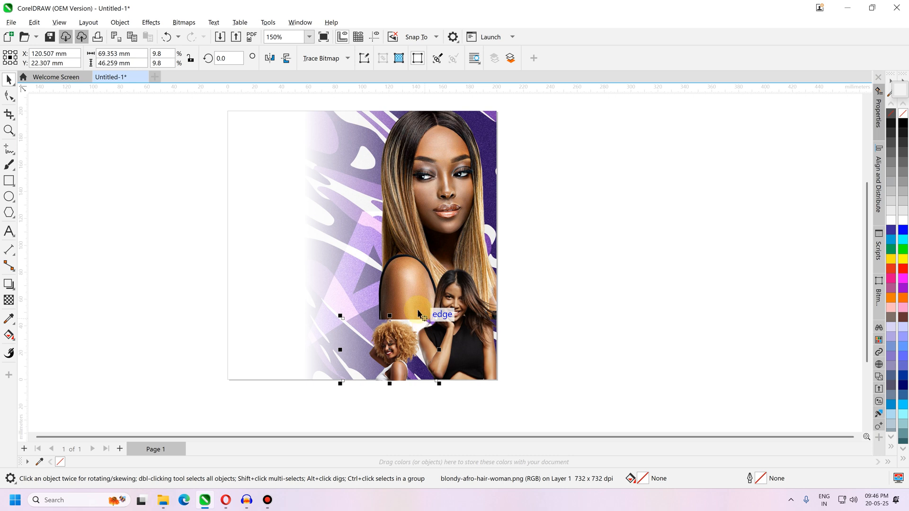
scroll(403, 300, "up", 1)
scroll(402, 300, "down", 1)
Step: Enlarge the straight-haired woman's large portrait inside the page frame to about 40.3% scale
left_click(429, 210)
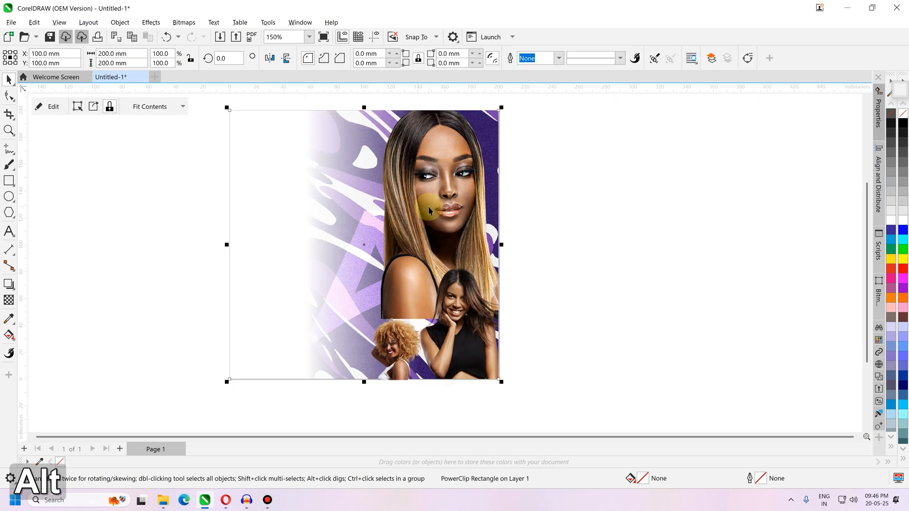
left_click(429, 211, "alt")
left_click_drag(243, 322, 211, 366)
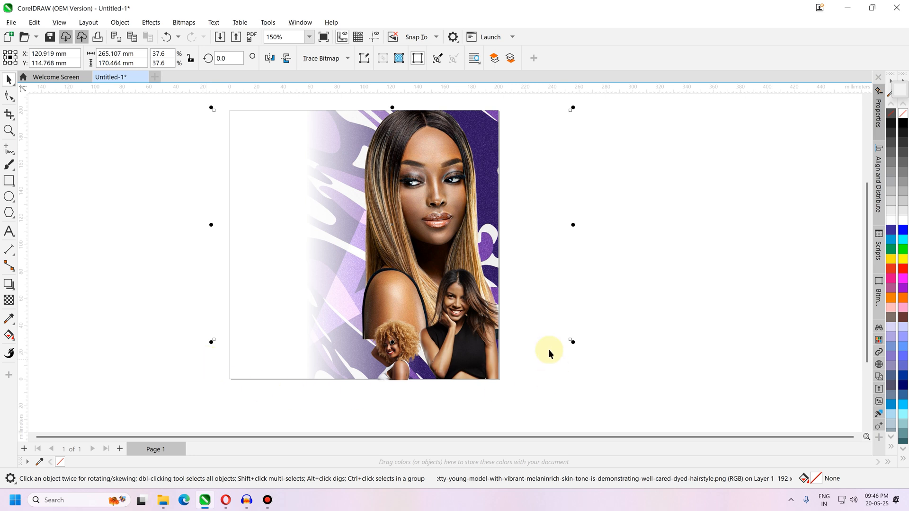
left_click_drag(572, 340, 590, 353)
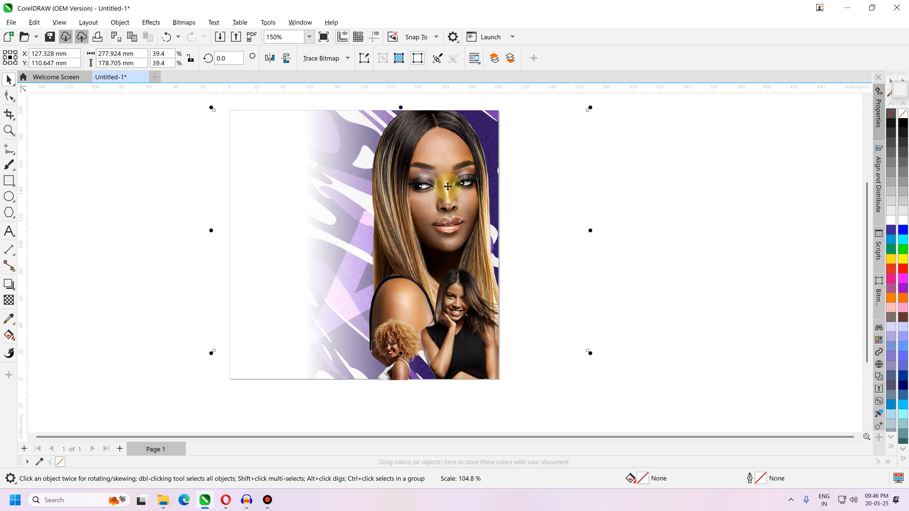
left_click_drag(450, 188, 449, 186)
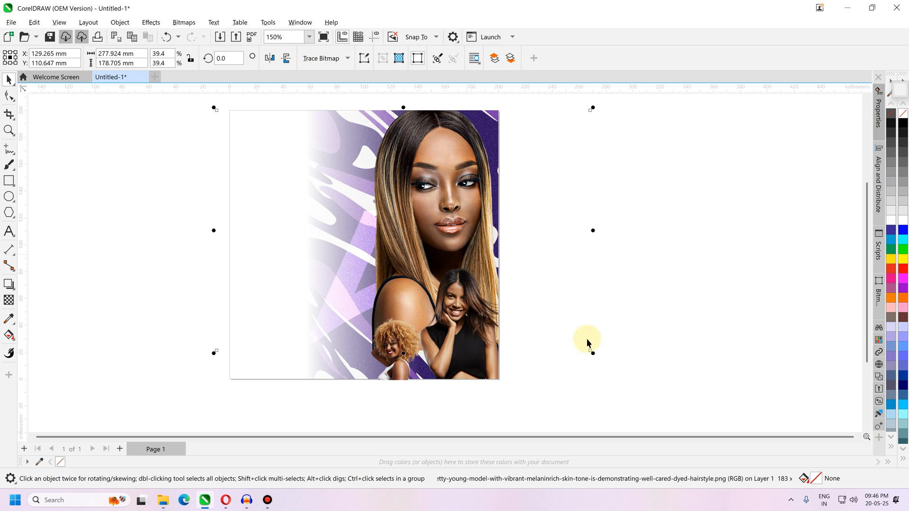
left_click_drag(594, 350, 601, 359)
key("Escape")
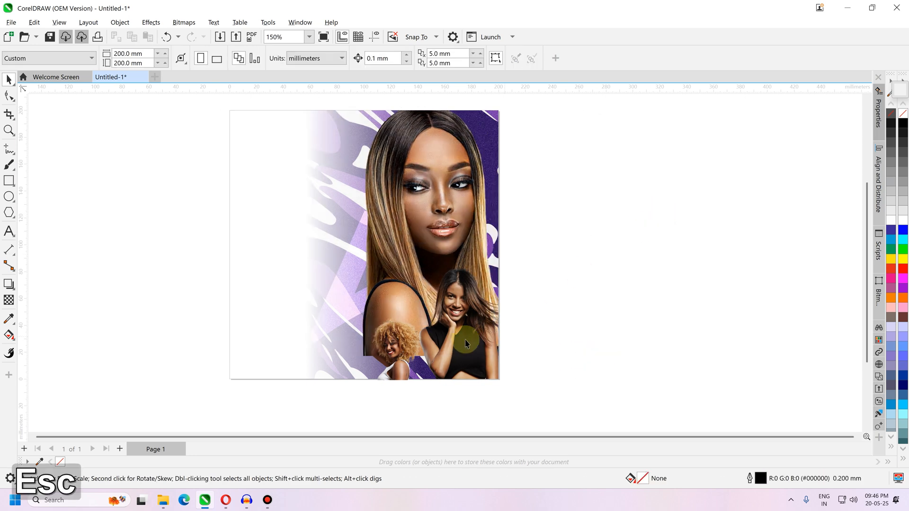
Step: Enlarge the curly-haired portrait to about 19.6% scale and shift it about 7 mm right, closer to the woman in black
left_click(402, 346)
scroll(402, 345, "up", 1)
left_click_drag(318, 298, 233, 240)
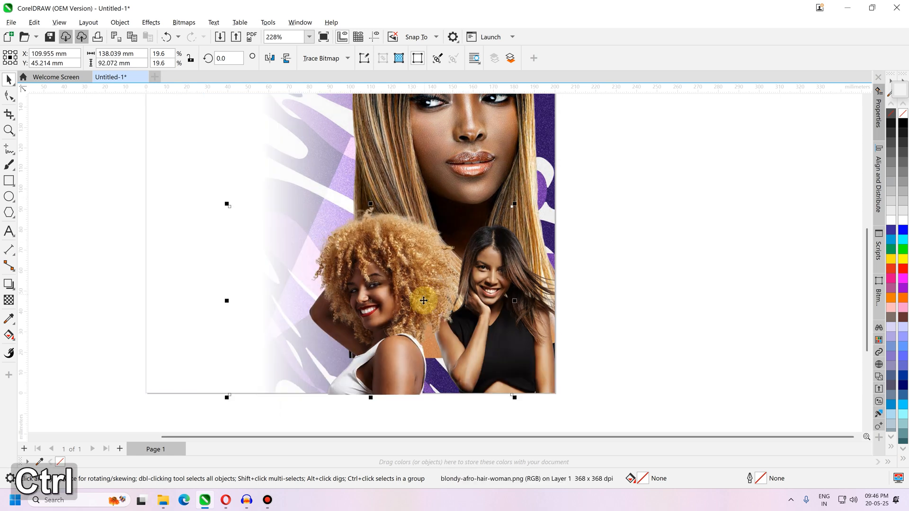
left_click_drag(421, 298, 403, 296)
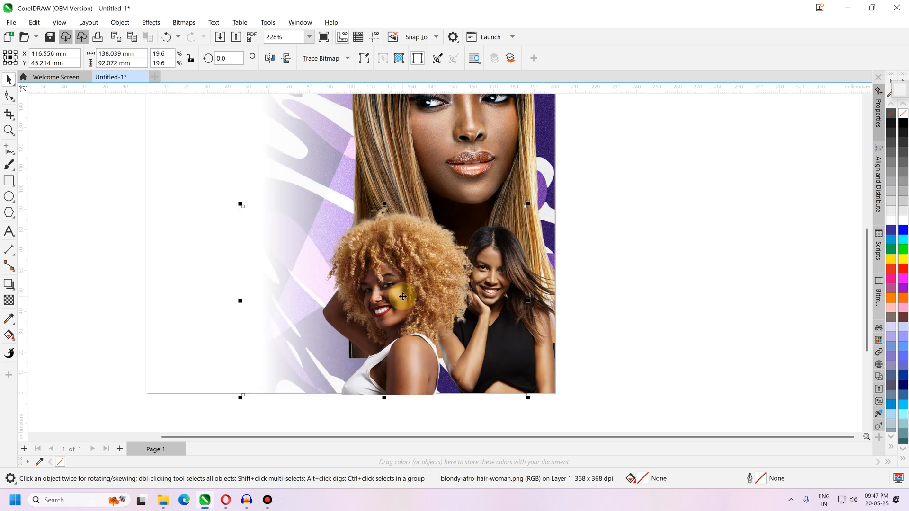
key("Escape")
Step: Try to bring the woman in black in front of the curly-haired portrait by reordering her inside the frame
scroll(473, 340, "up", 2)
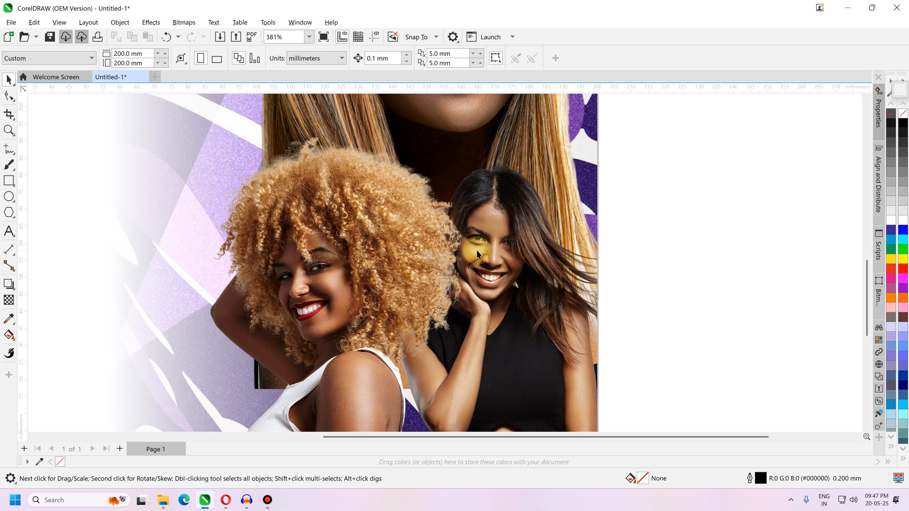
scroll(477, 254, "down", 1)
left_click(511, 318, "alt")
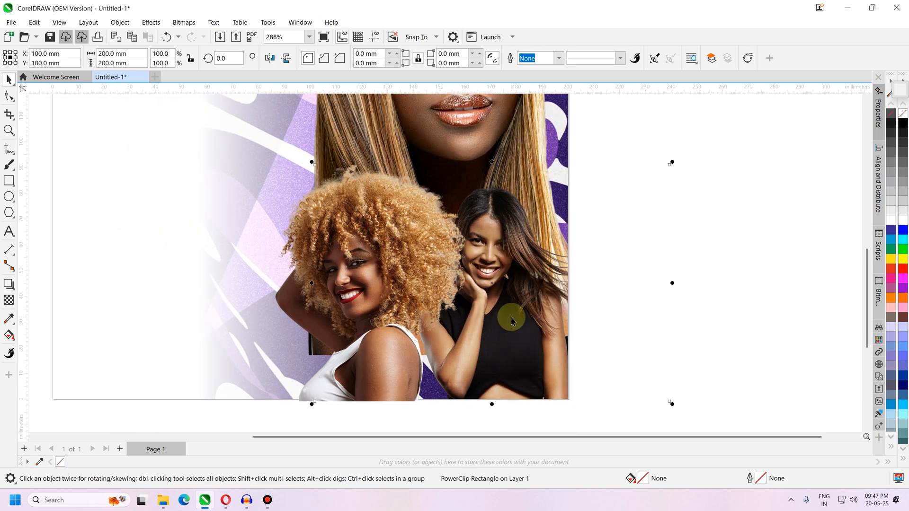
left_click(511, 319, "ctrl")
key("shift+Page_Up")
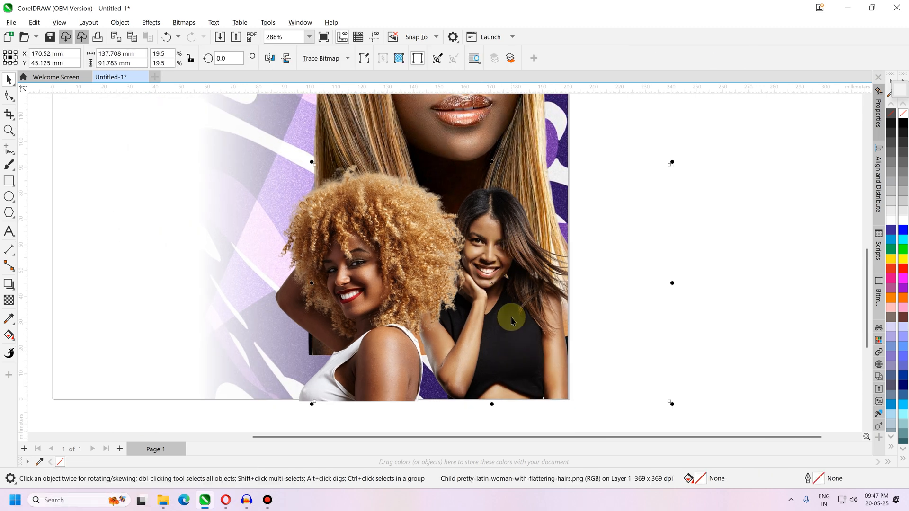
key("Escape")
Step: PowerClip the curly-haired woman's portrait into the page frame
left_click(385, 279)
key("alt+v")
left_click(175, 276)
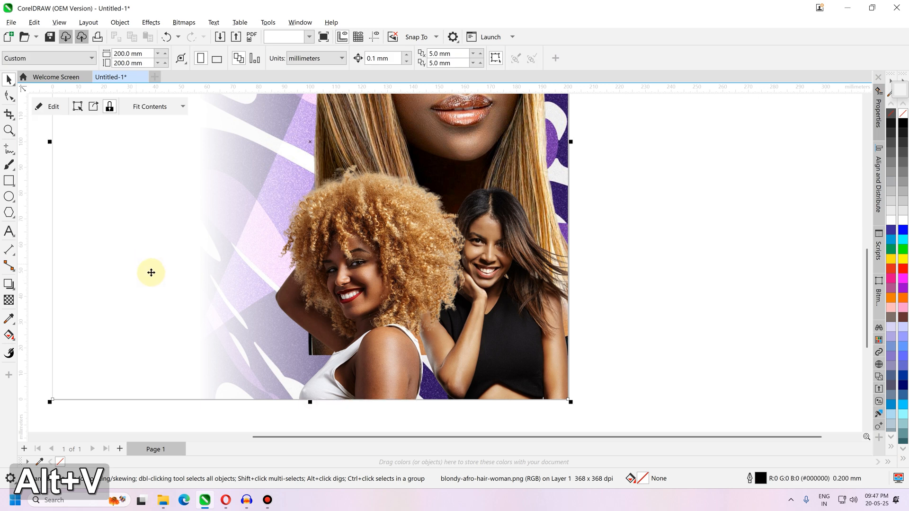
key("Escape")
Step: Bring the portrait of the woman in black to the front inside the page frame
left_click(496, 301, "alt")
left_click(495, 301, "alt")
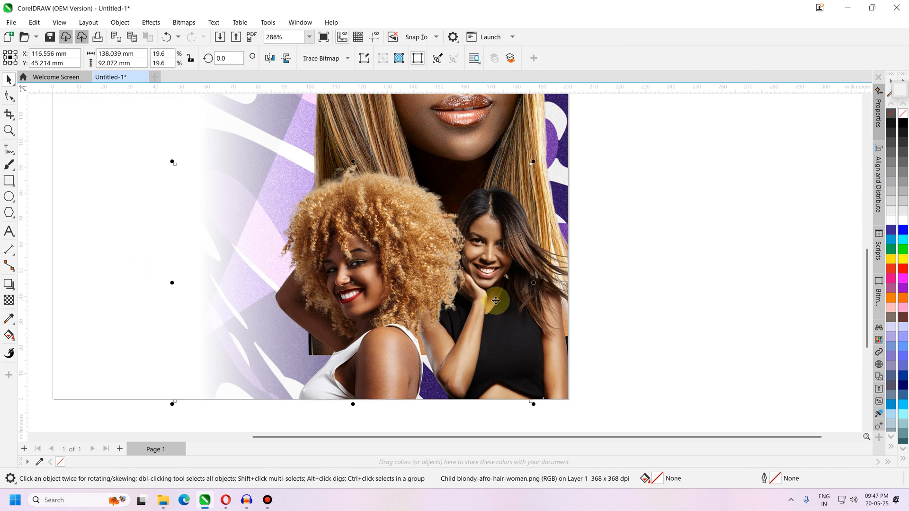
left_click(493, 299, "alt")
key("shift+Page_Up")
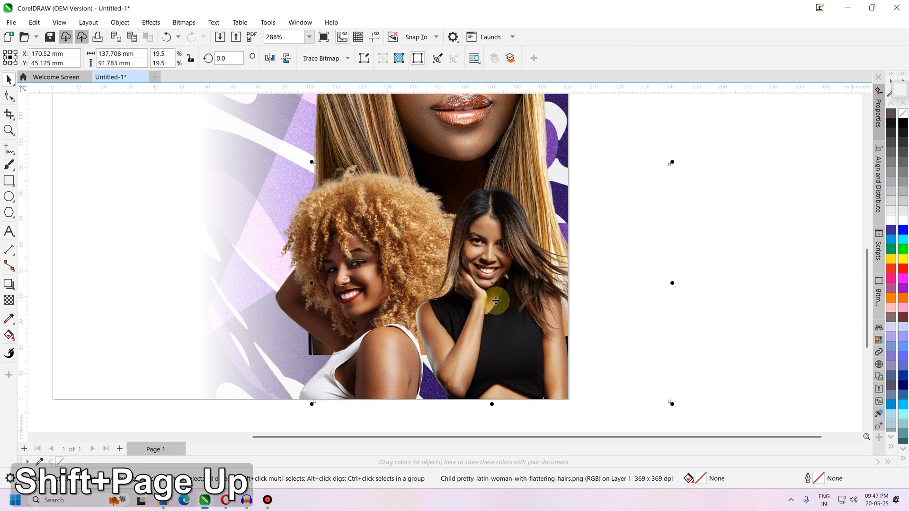
key("Escape")
Step: Add a node to the large portrait's lower outline, just left of its exposed corner beneath the curly-haired woman's arm
scroll(332, 331, "up", 2)
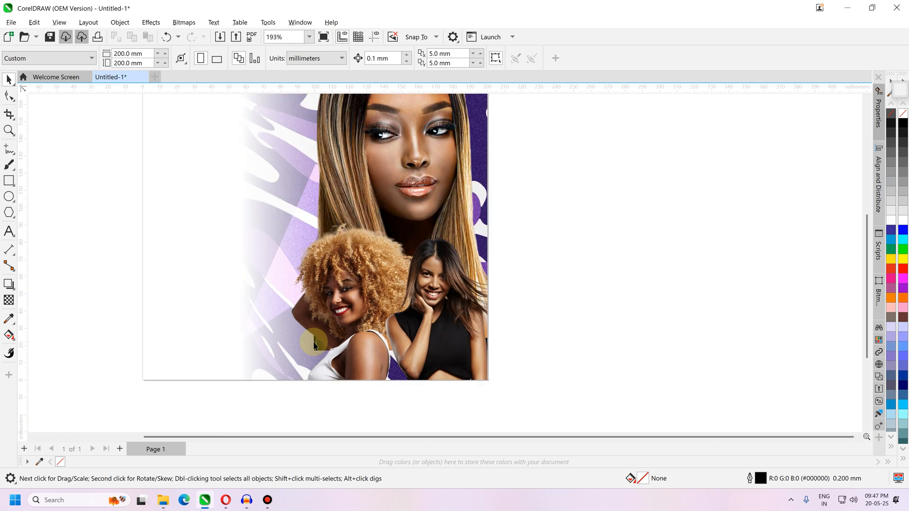
scroll(338, 323, "down", 3)
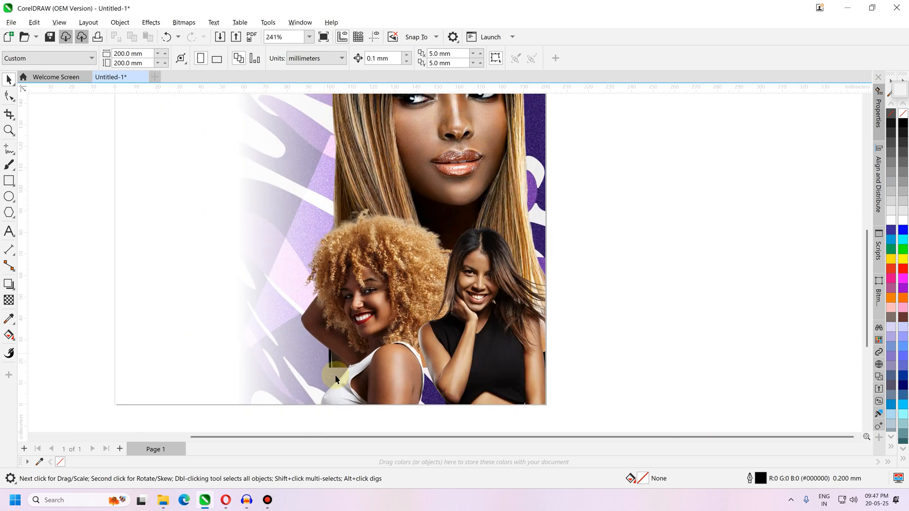
scroll(352, 340, "up", 2)
scroll(353, 340, "up", 5)
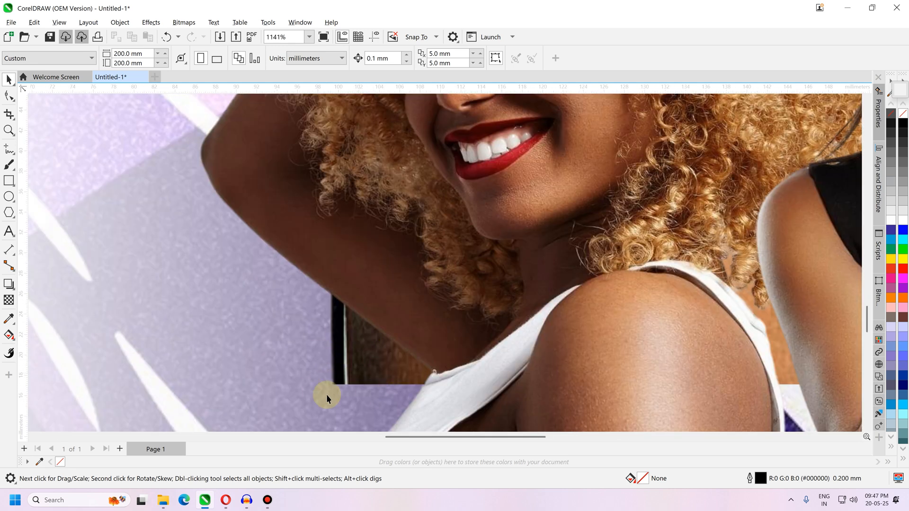
scroll(311, 374, "down", 4)
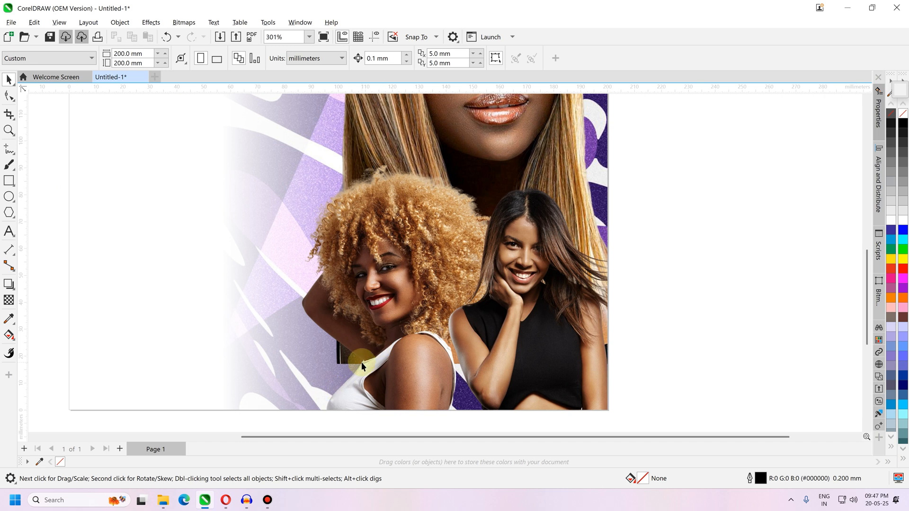
scroll(362, 372, "down", 1)
left_click(391, 123)
left_click(391, 123, "alt")
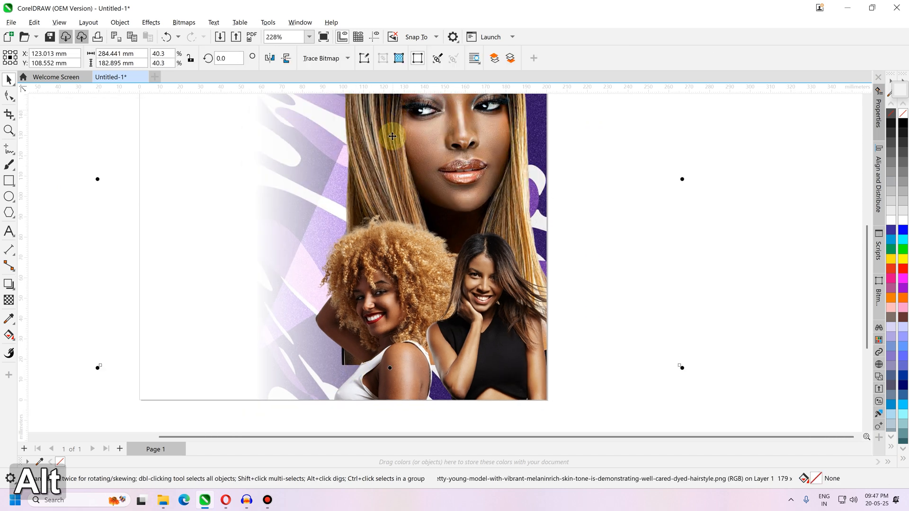
key("space")
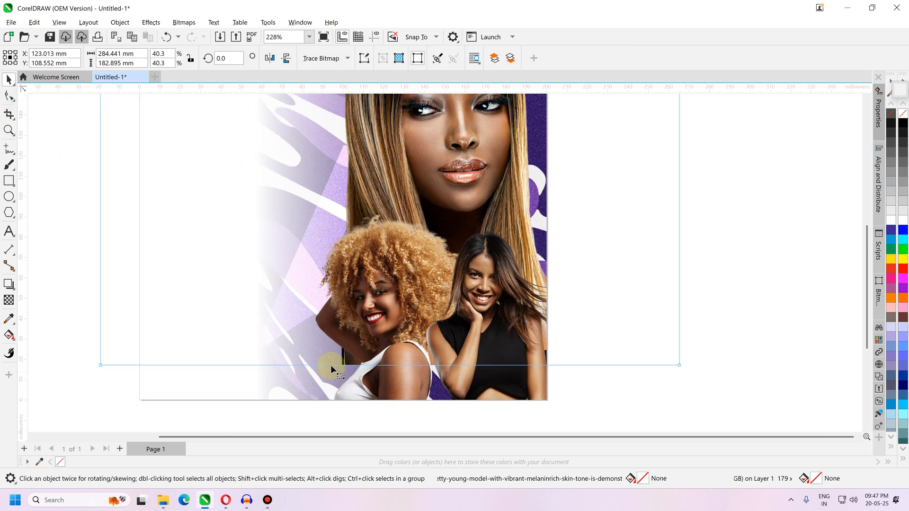
key("space")
left_click(309, 365)
scroll(345, 362, "up", 2)
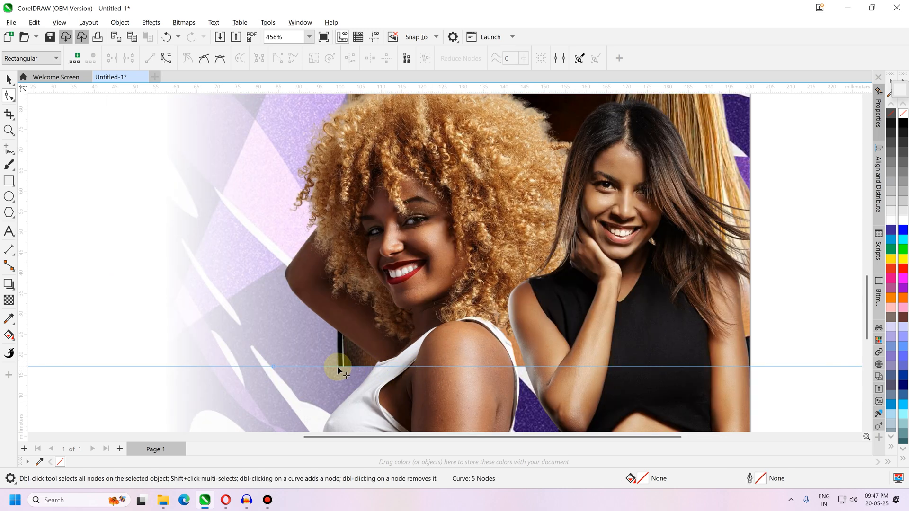
Step: Pull the large portrait's lower outline up behind the curly-haired woman to crop the exposed corner, and move its lower right node down
left_click_drag(339, 367, 360, 301)
scroll(331, 307, "down", 1)
left_click_drag(789, 347, 766, 381)
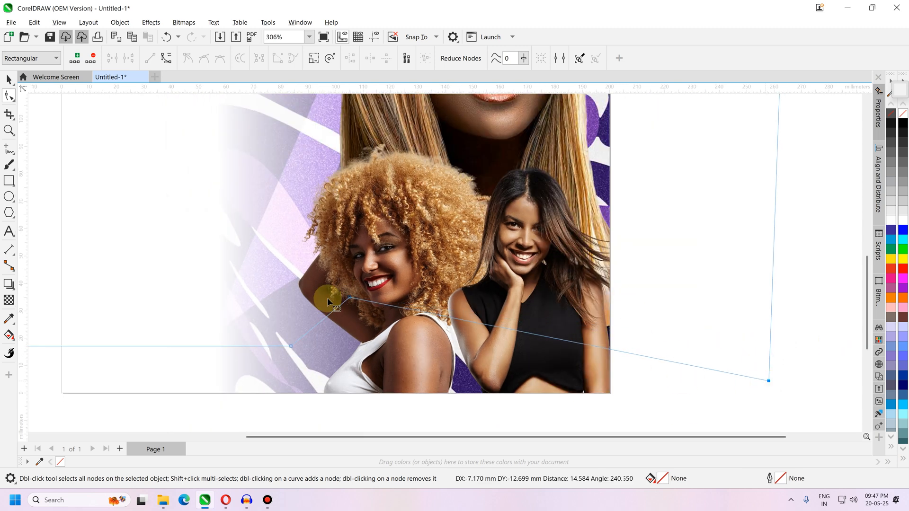
left_click(10, 82)
scroll(512, 336, "down", 1)
scroll(424, 346, "down", 2)
key("Escape")
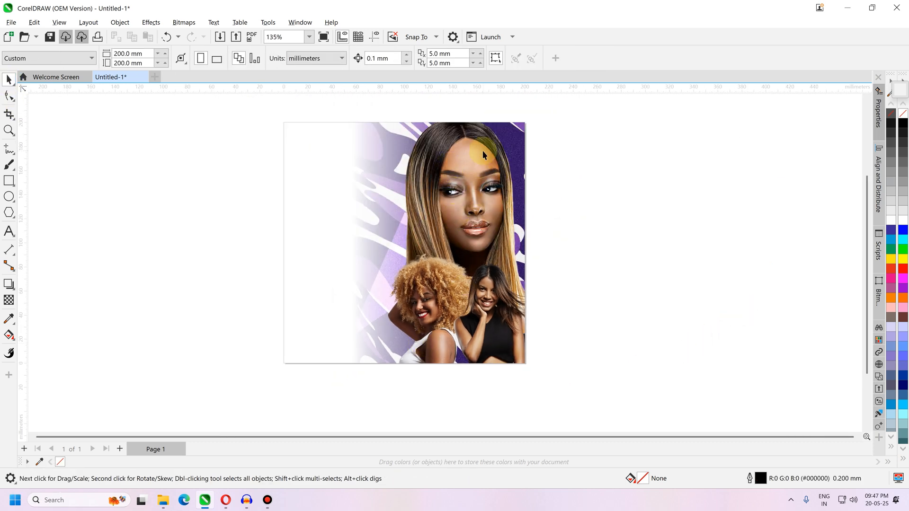
Step: Add the centred two-line text "78 Hours" on the poster's blank left side and enlarge it to about 85 pt
scroll(482, 151, "down", 1)
scroll(476, 196, "up", 2)
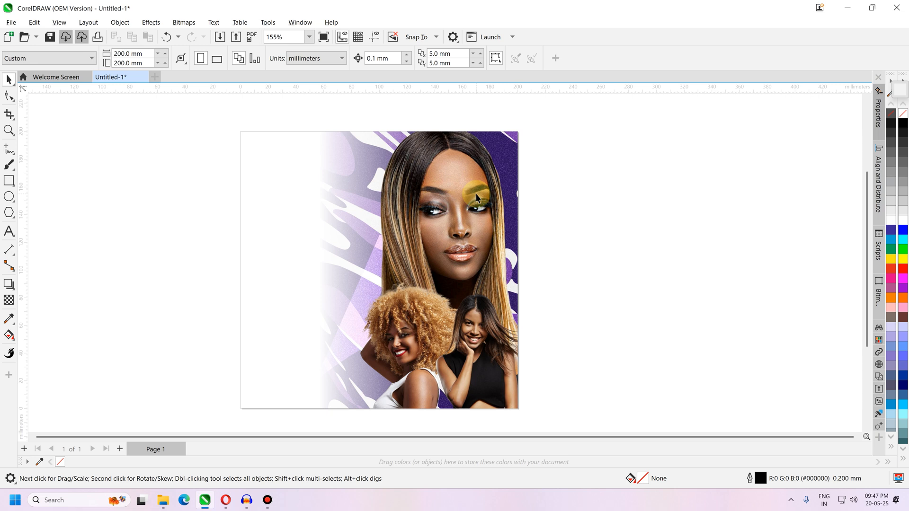
scroll(476, 198, "up", 2)
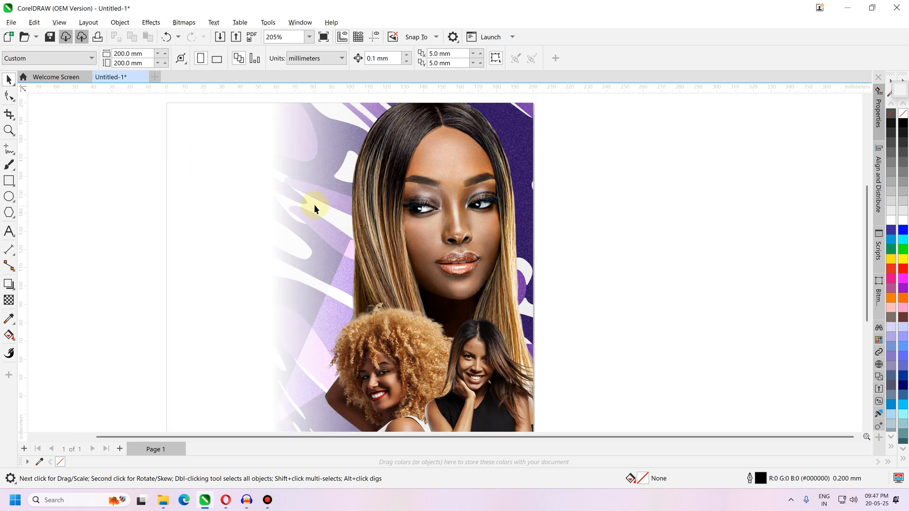
scroll(313, 205, "down", 1)
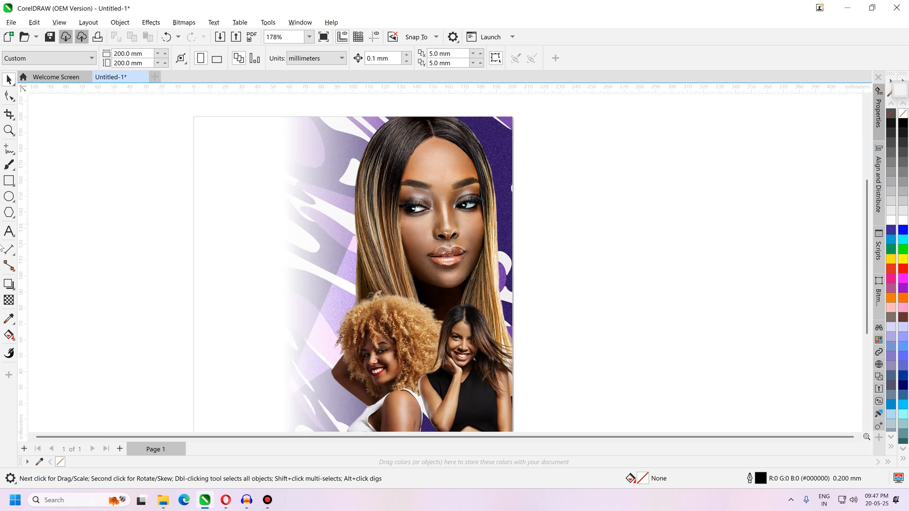
left_click(232, 216)
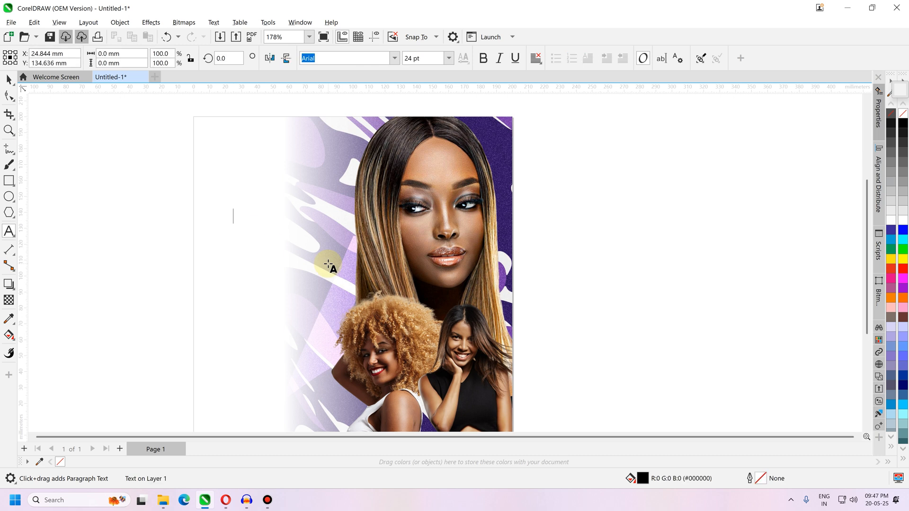
type("78")
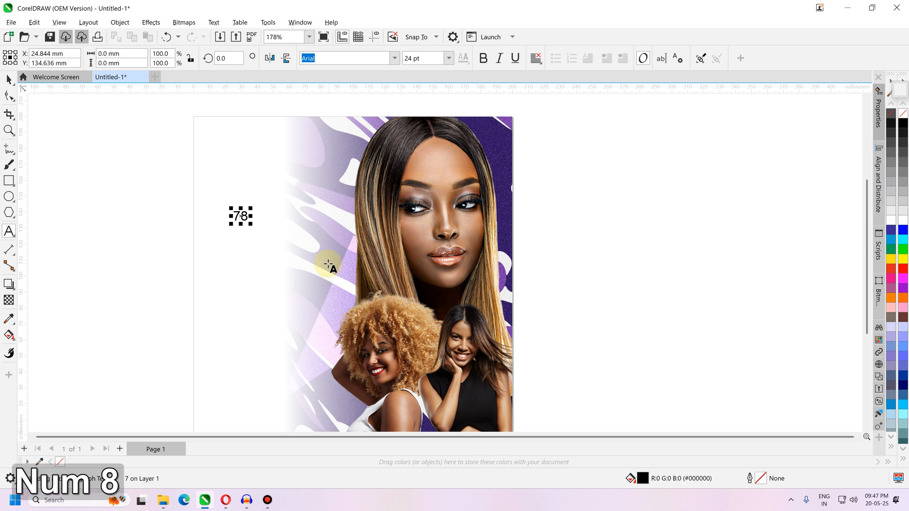
key("Return")
type("Hours")
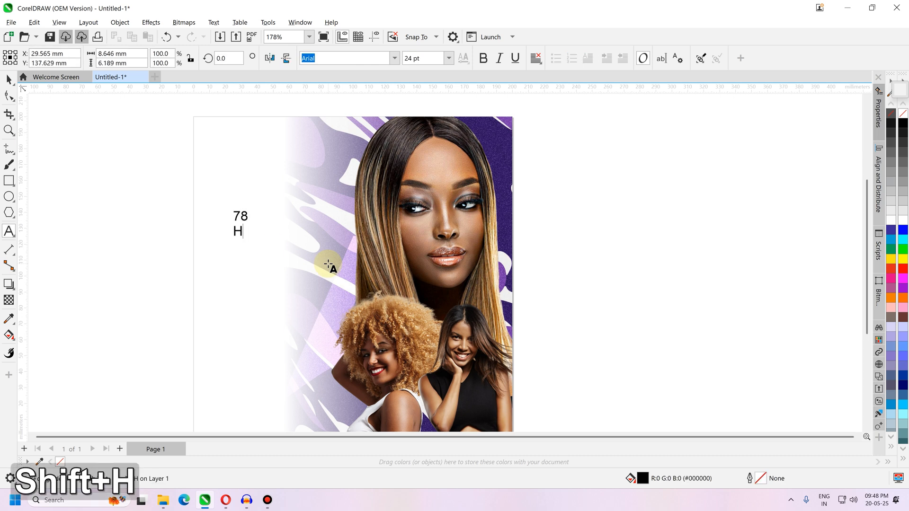
key("ctrl+e")
left_click(9, 79)
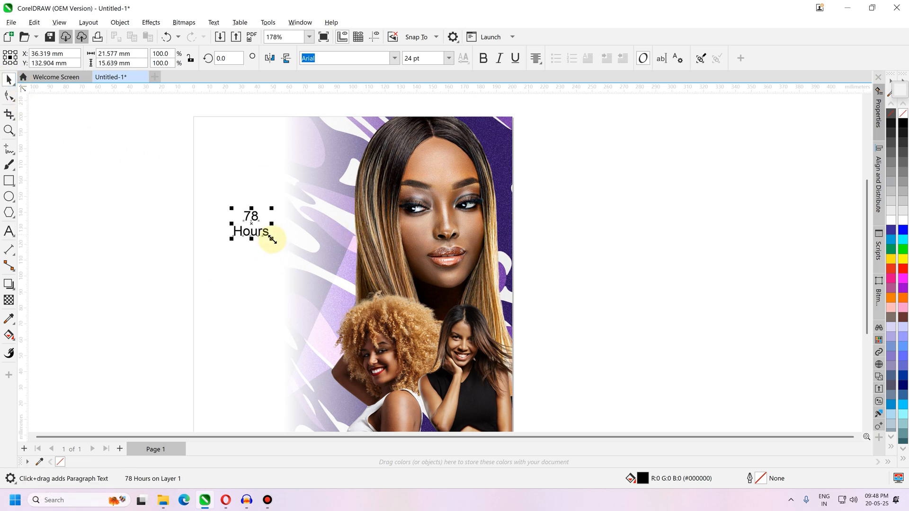
left_click_drag(272, 240, 344, 286)
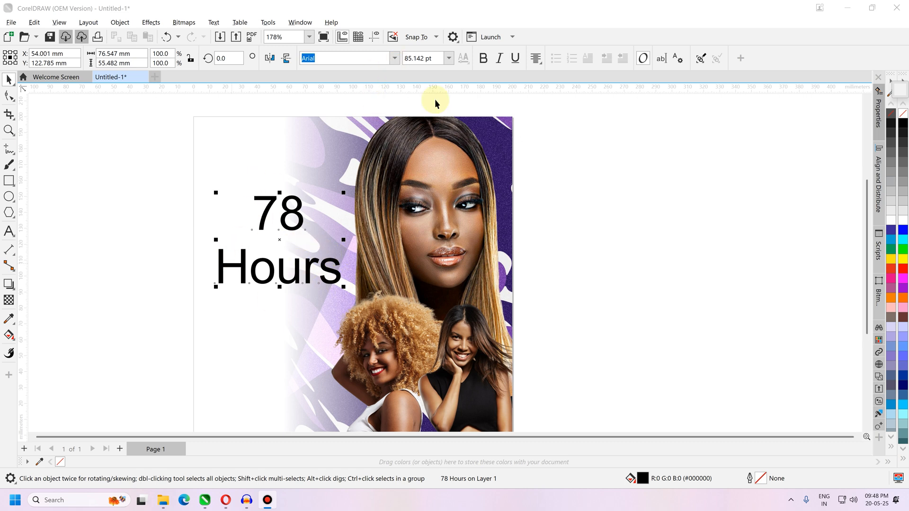
Step: Set the "78 Hours" heading in the Caliste font and enlarge it to about 113 pt
left_click(396, 59)
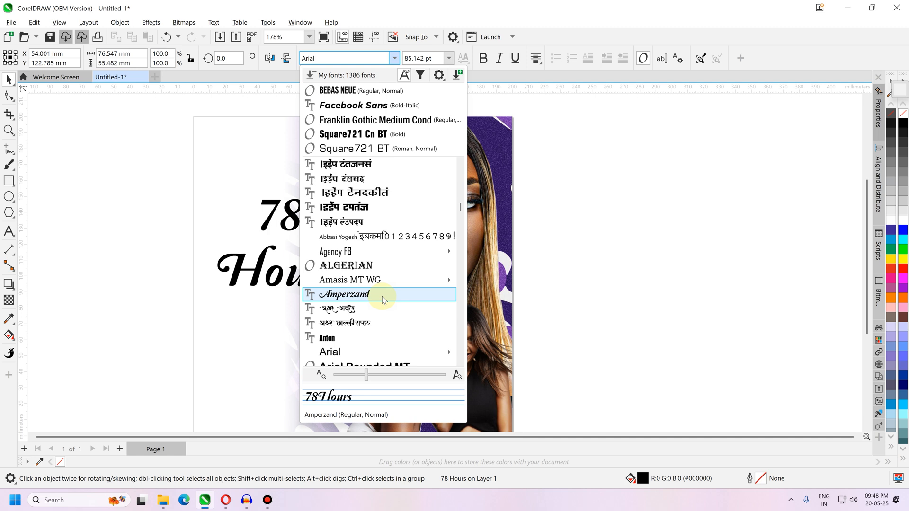
scroll(382, 296, "down", 4)
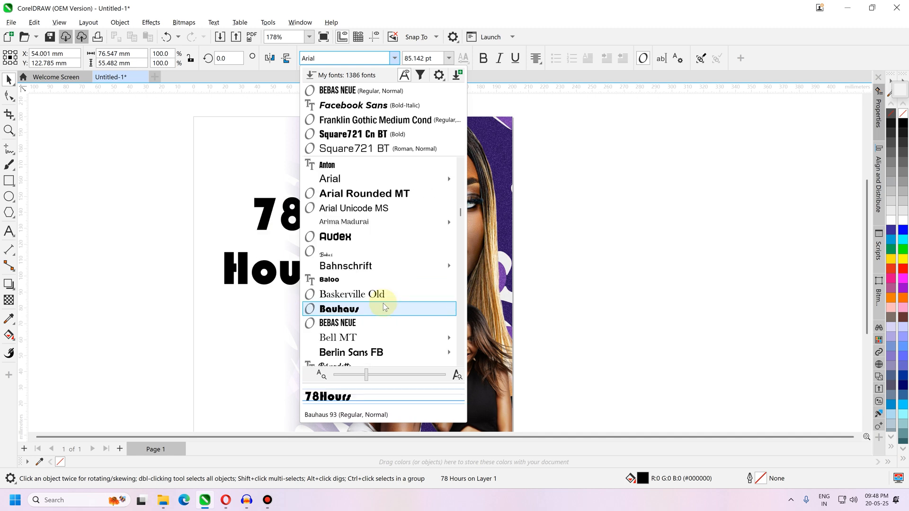
scroll(382, 296, "down", 3)
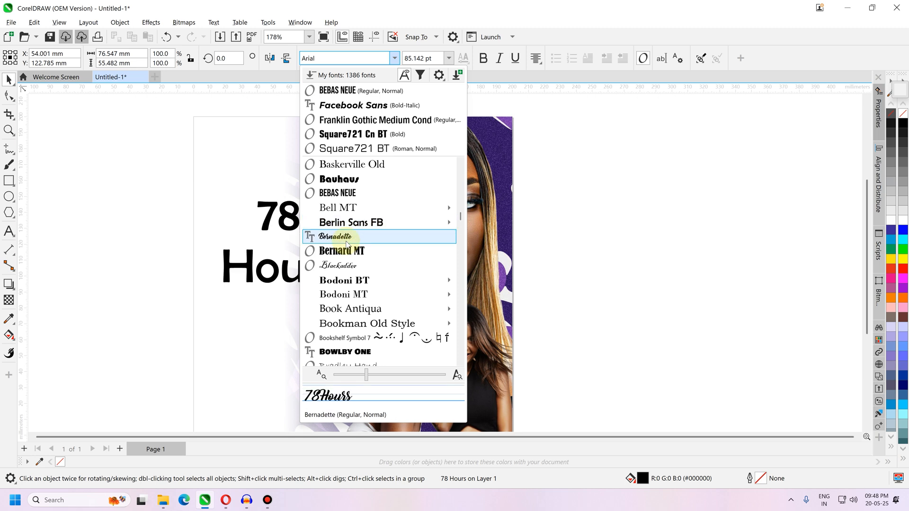
scroll(385, 267, "down", 1)
scroll(387, 268, "down", 4)
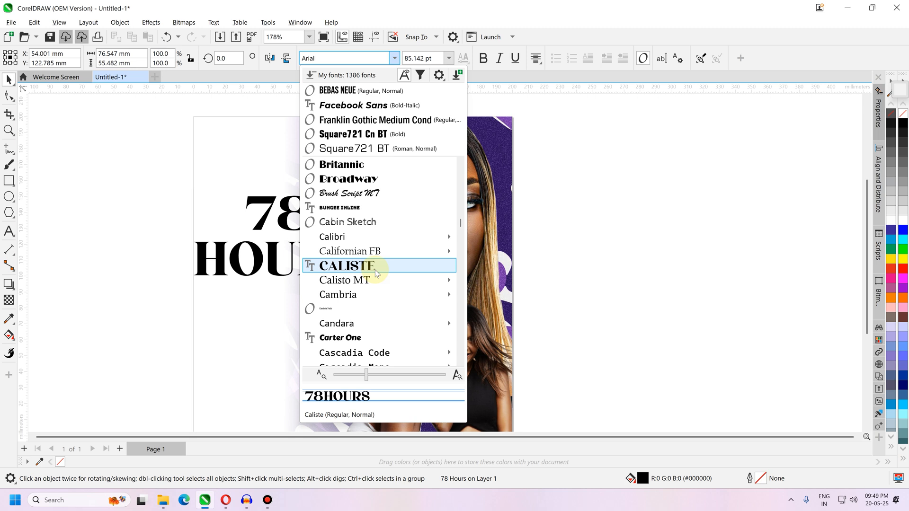
left_click(375, 270)
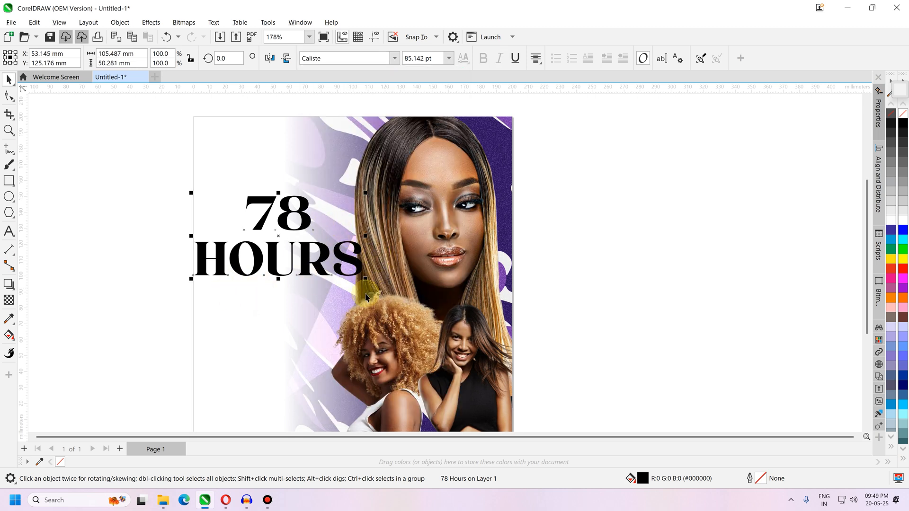
left_click_drag(375, 286, 426, 310)
left_click_drag(250, 273, 421, 280)
key("Escape")
left_click_drag(289, 279, 450, 279)
key("Delete")
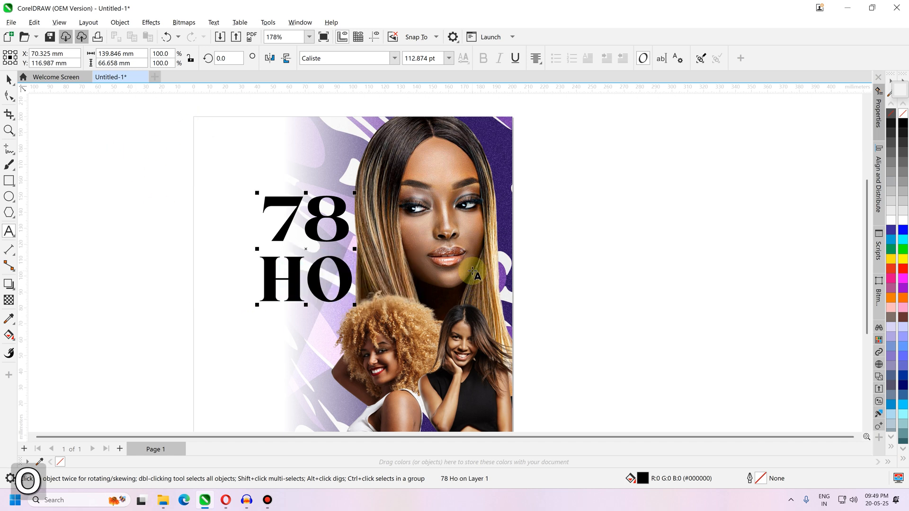
key("ctrl+z")
key("Escape")
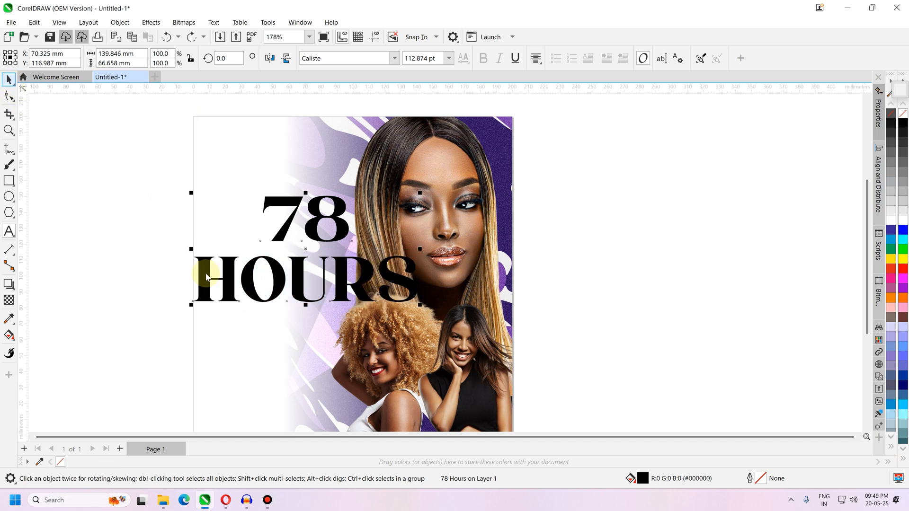
Step: Break the heading apart into separate "78" and "HOURS" lines and move "HOURS" straight down, clear of "78"
key("ctrl+k")
left_click(317, 241)
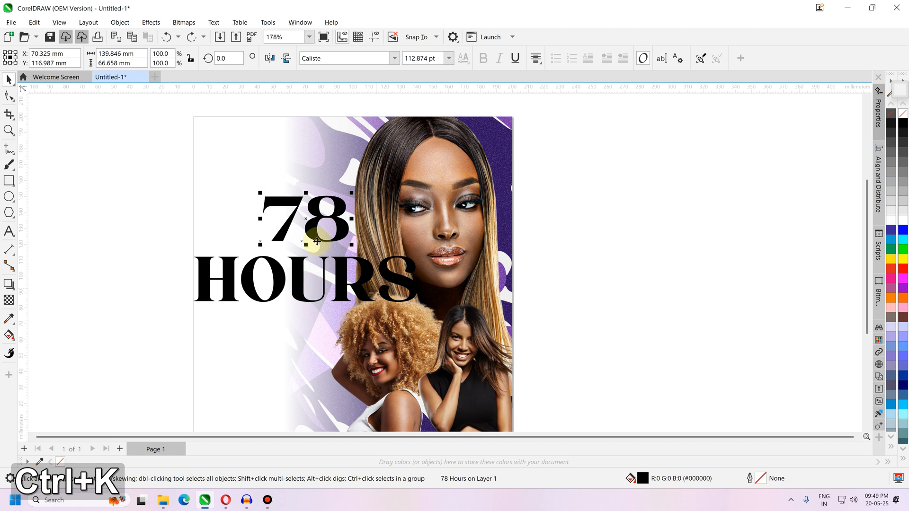
left_click_drag(301, 286, 301, 335)
left_click(307, 332)
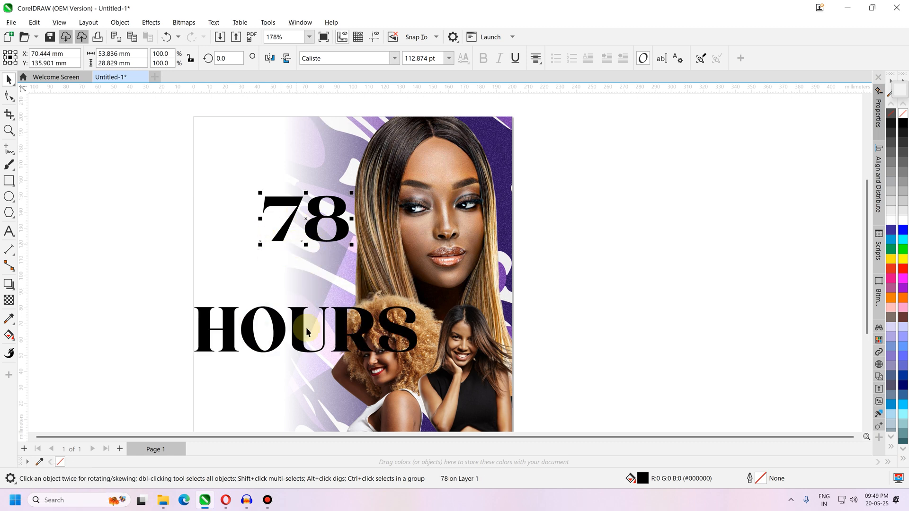
Step: Enlarge and reshape the "78" to about 76 × 53 mm in the upper part of the poster's blank area
left_click_drag(261, 245, 211, 316)
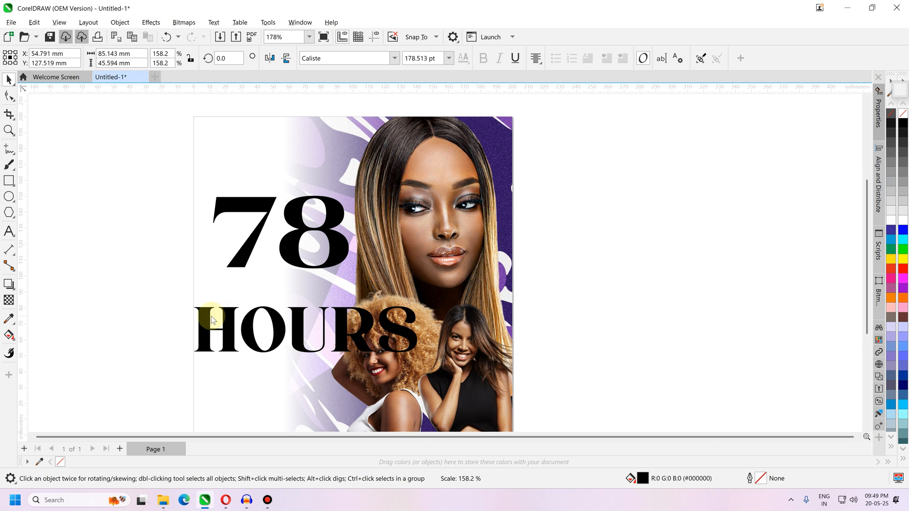
left_click_drag(279, 190, 281, 169)
left_click_drag(348, 272, 345, 269)
left_click_drag(296, 199, 297, 183)
left_click_drag(345, 253, 340, 251)
left_click_drag(328, 179, 325, 179)
key("Escape")
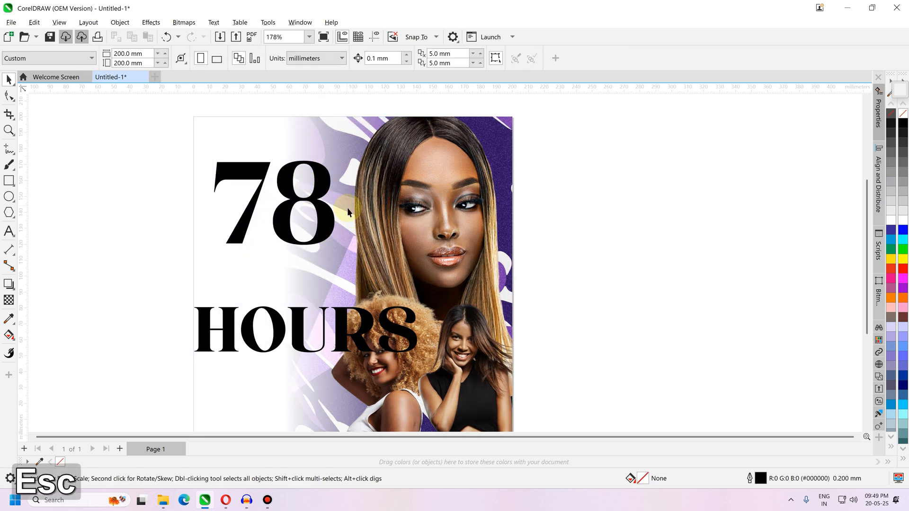
Step: Sample the mid purple of the pattern beside the large portrait's hair and fill the "78" with it
left_click(9, 318)
scroll(440, 237, "down", 1)
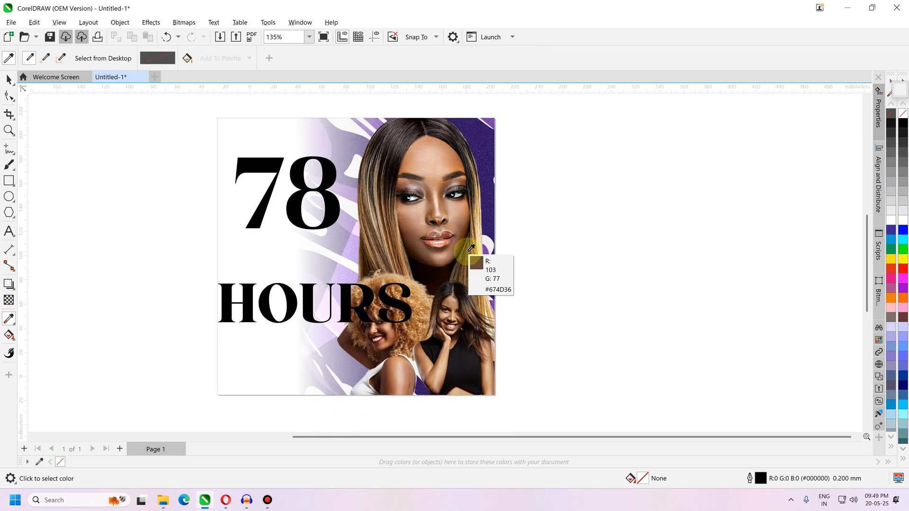
scroll(488, 256, "up", 4)
left_click(511, 266)
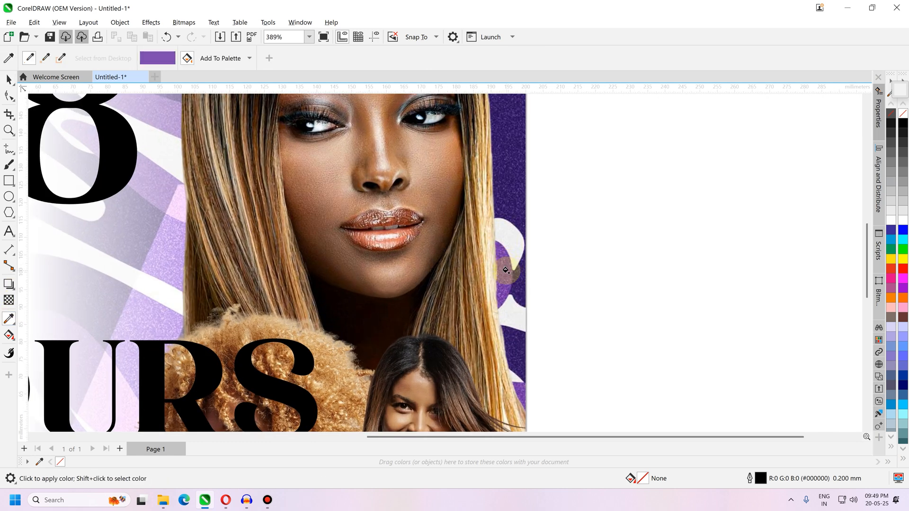
scroll(319, 228, "down", 3)
scroll(260, 162, "up", 2)
left_click(254, 185)
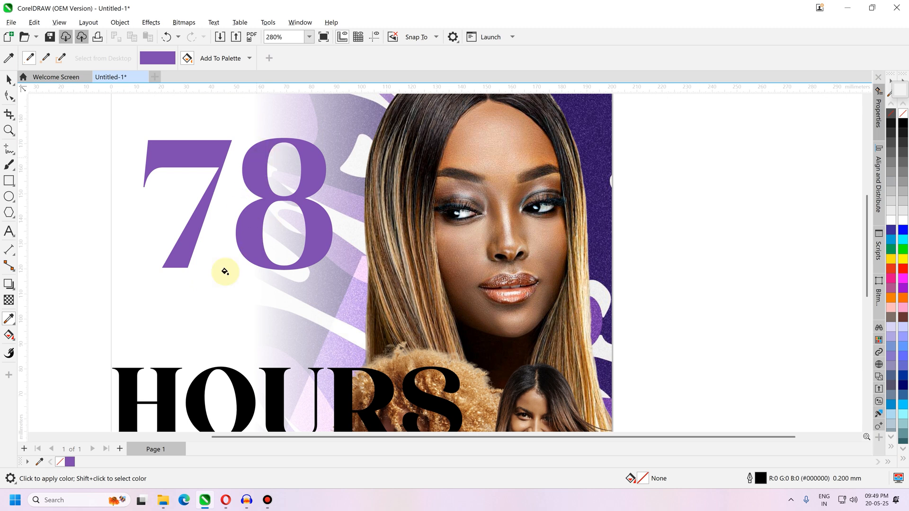
Step: Darken the uniform fill of the "78" to the deep purple #4D1678
left_click(9, 79)
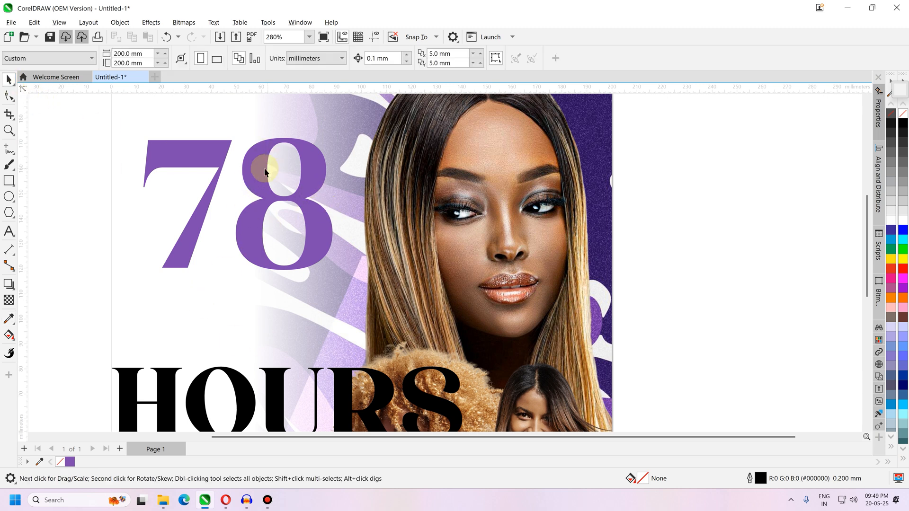
left_click(291, 235)
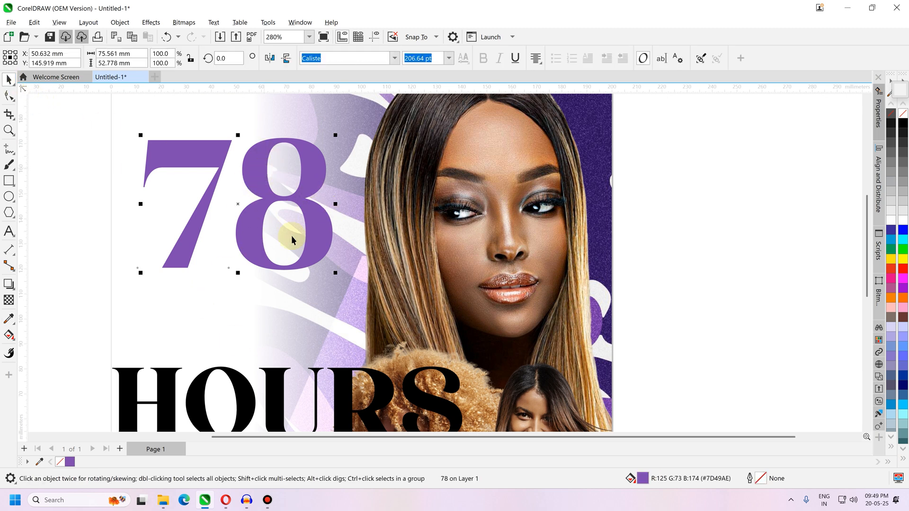
double_click(644, 479)
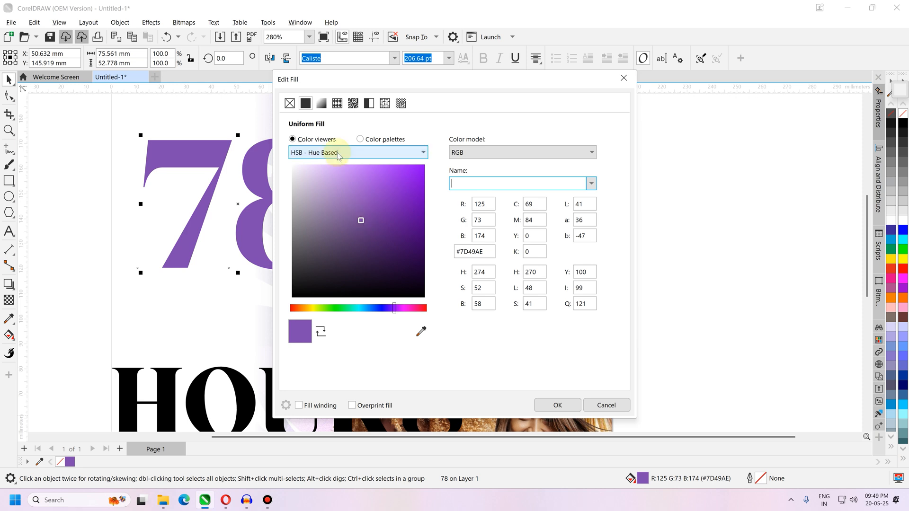
left_click(383, 228)
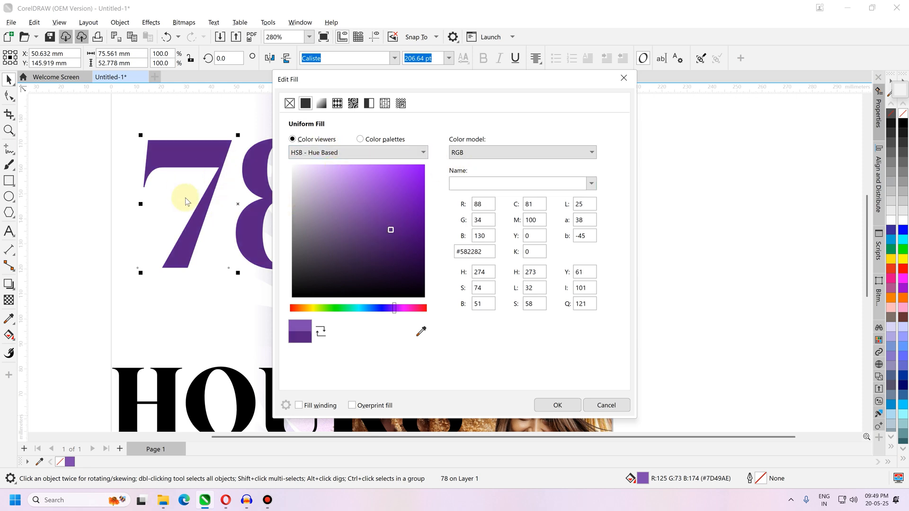
left_click_drag(391, 231, 400, 235)
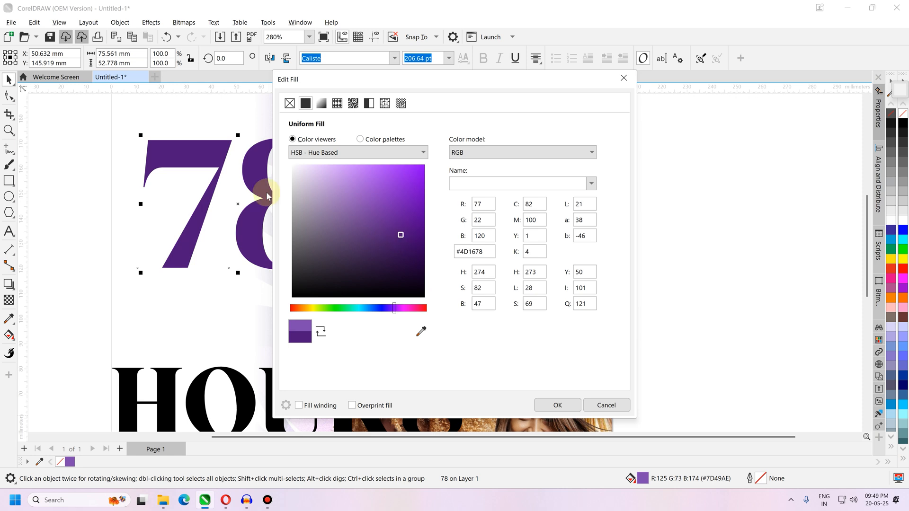
left_click(557, 405)
Step: Shrink "HOURS", tuck it directly beneath the "78", and align the left edges of both texts
scroll(237, 202, "down", 1)
key("Escape")
left_click(275, 331)
left_click_drag(391, 363, 254, 264)
left_click(210, 168, "shift")
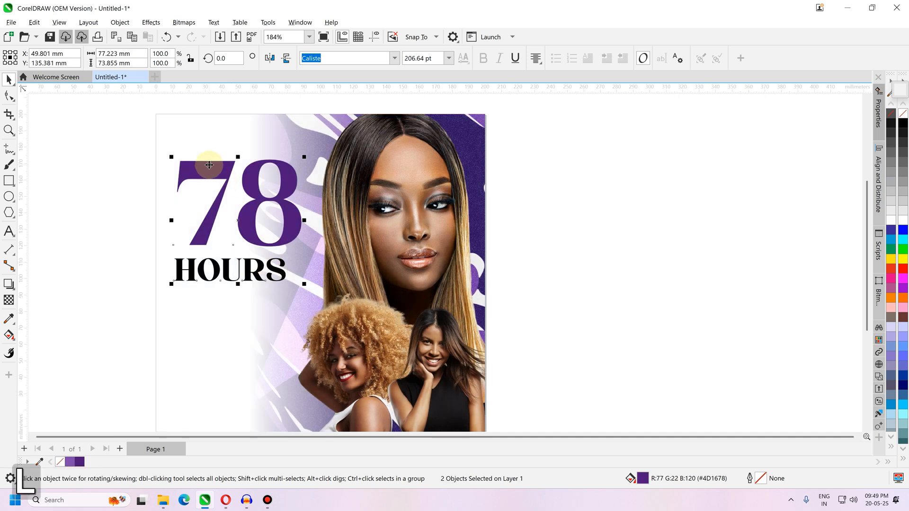
key("l")
key("Escape")
Step: Enlarge "HOURS" to about 76 mm wide to match the "78" and fill it with the deep purple #4D1678
left_click(284, 277)
scroll(284, 277, "up", 2)
left_click_drag(293, 290, 314, 308)
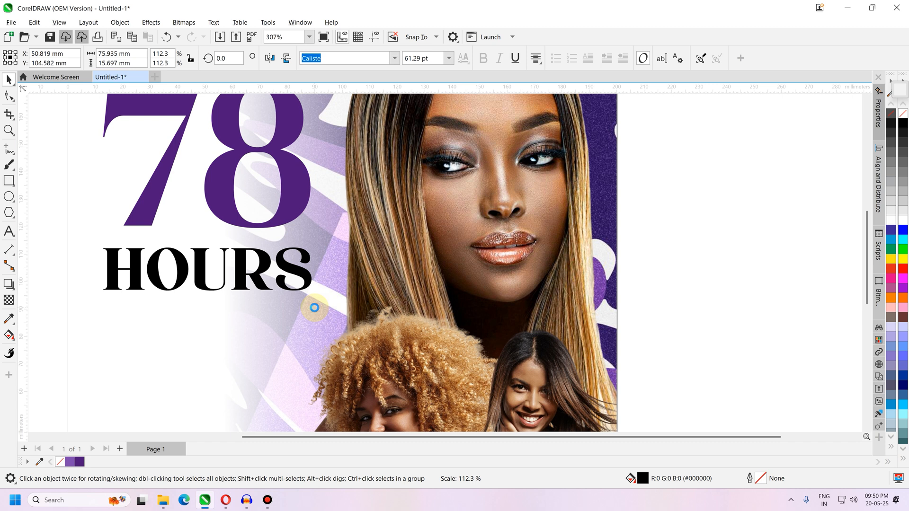
left_click(82, 463)
key("Escape")
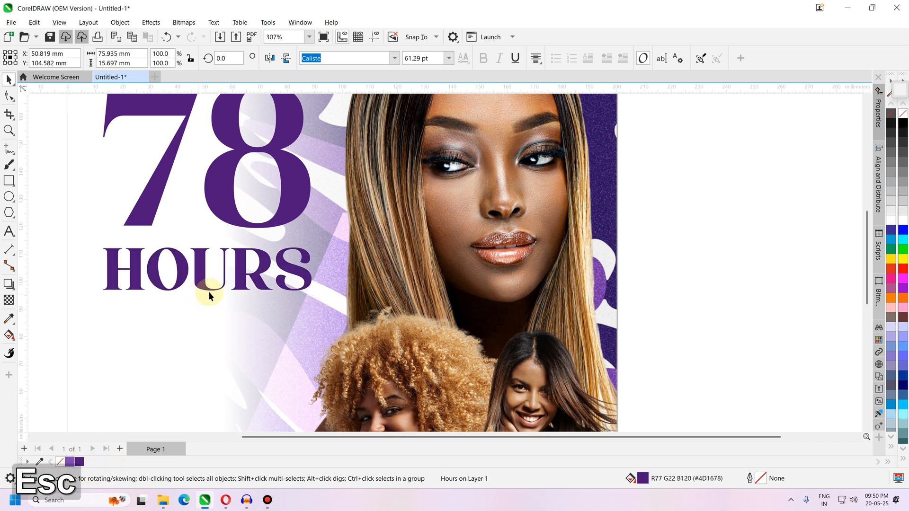
Step: Move "HOURS" straight up by about 3 mm to tighten the gap below the "78"
left_click(203, 256, "ctrl")
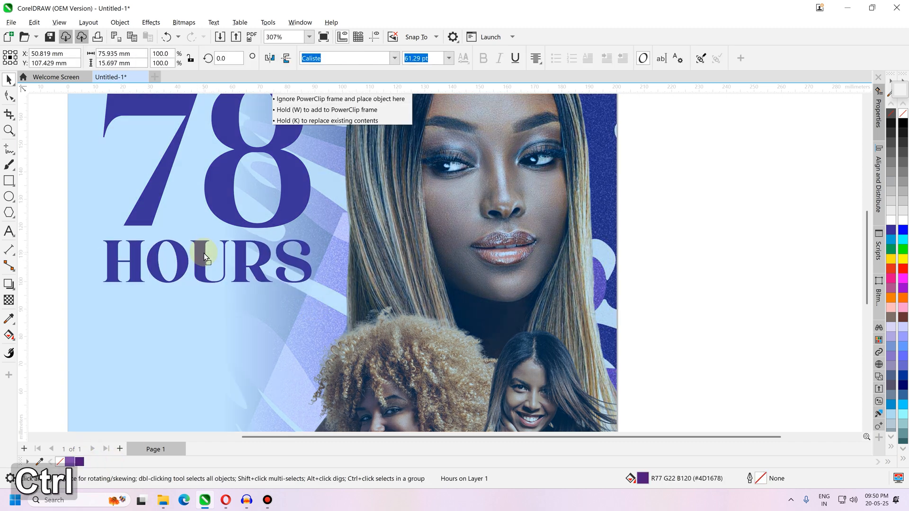
key("Escape")
scroll(288, 180, "down", 2)
scroll(198, 271, "down", 1)
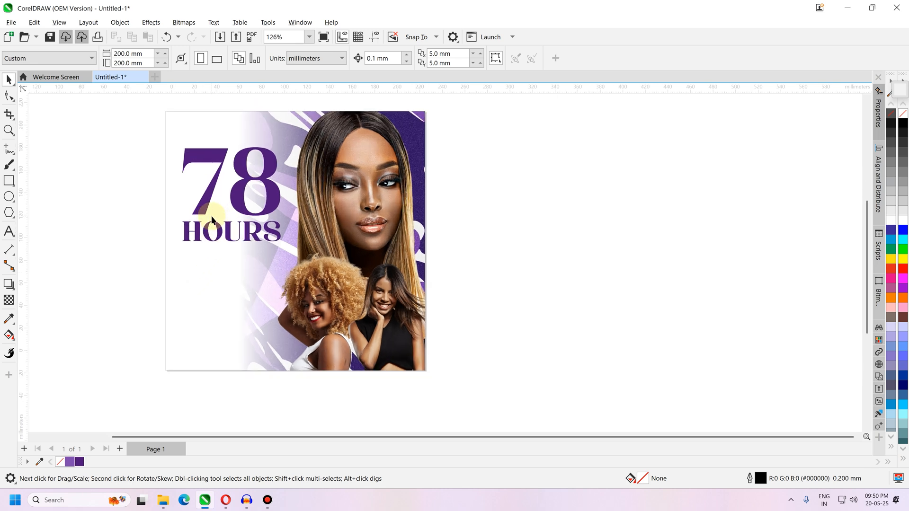
Step: Duplicate "HOURS" directly below itself and replace the copy's text with "Discount SALES"
scroll(229, 277, "up", 2)
left_click_drag(228, 277, 231, 279)
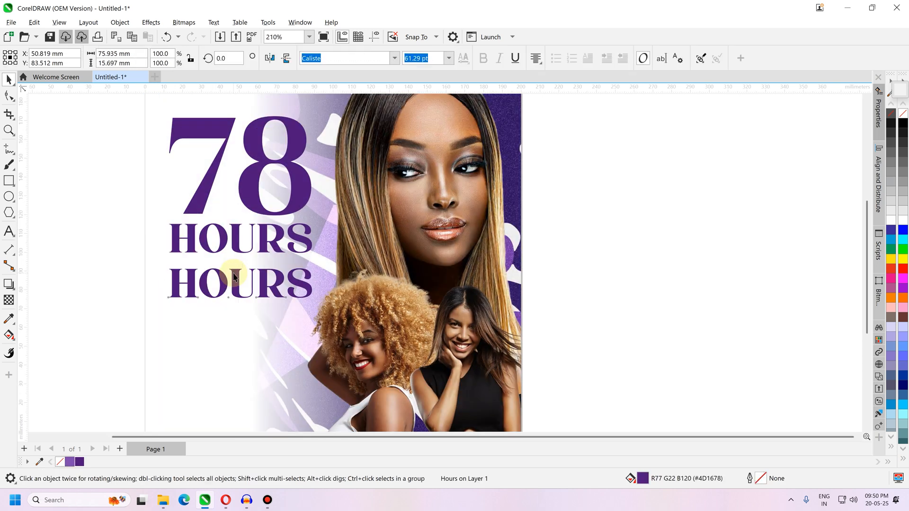
key("ctrl+a")
double_click(239, 280)
key("ctrl+a")
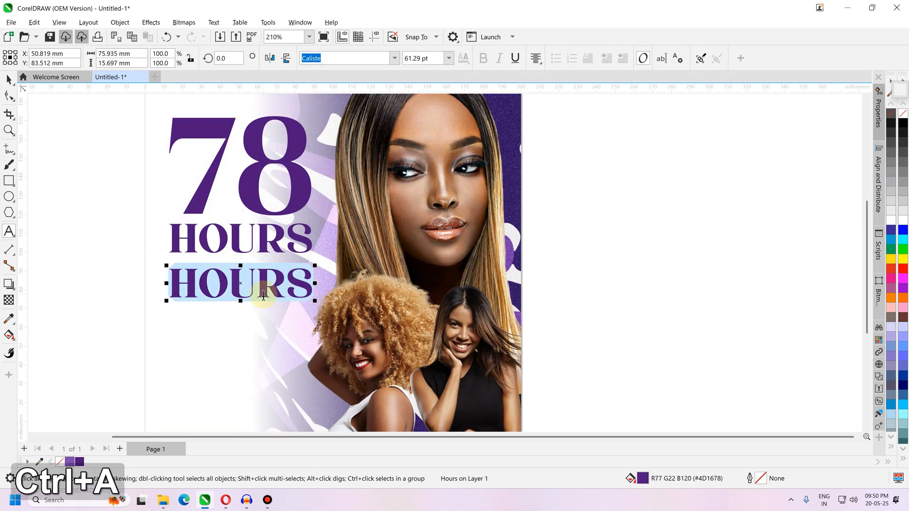
type("Discount SALE")
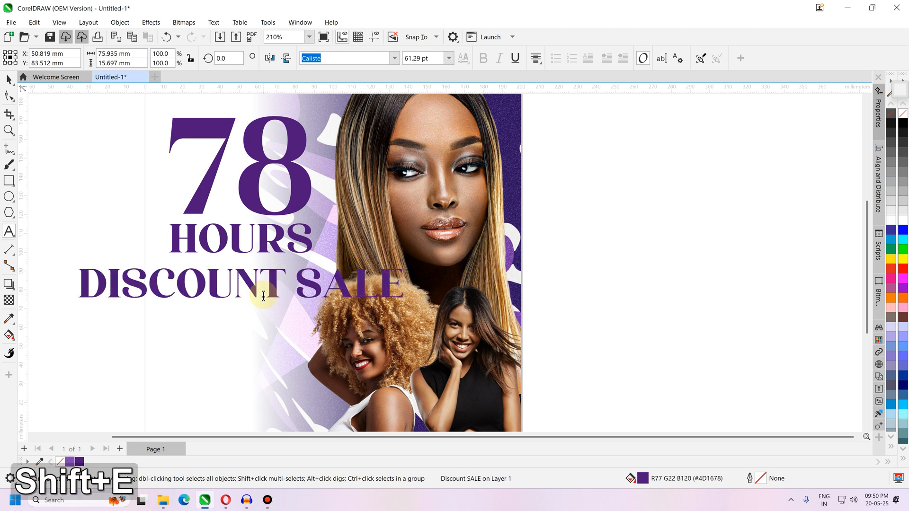
type("S")
Step: Scale "Discount SALES" down to about 77 mm wide and place it just beneath "HOURS"
left_click_drag(80, 295, 122, 289)
left_click_drag(270, 287, 242, 272)
left_click_drag(304, 276, 318, 284)
Step: Change the font of the "Discount SALES" line to the script font Great Vibes
scroll(235, 271, "up", 2)
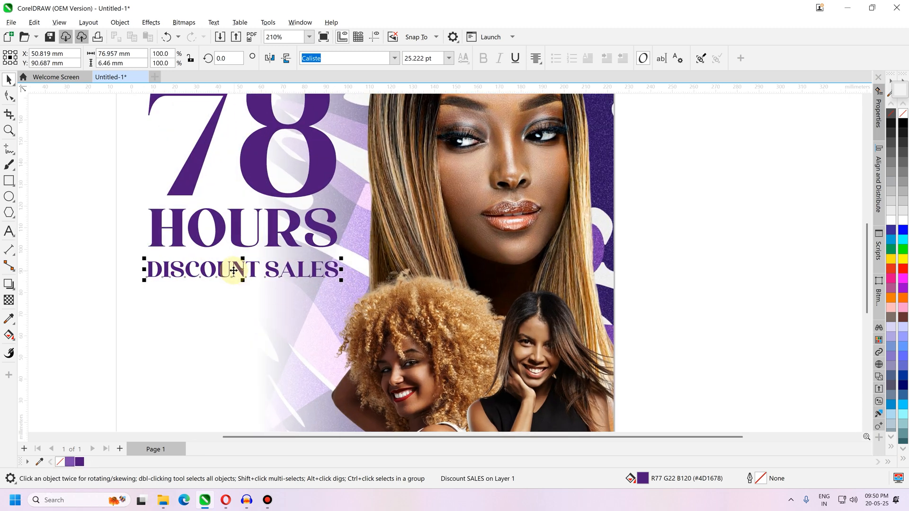
left_click(393, 58)
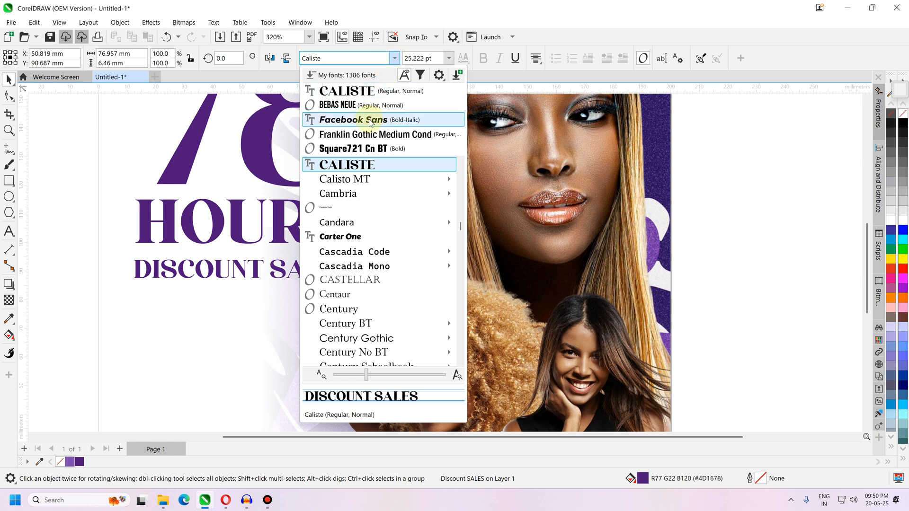
scroll(383, 237, "down", 2)
scroll(382, 235, "down", 3)
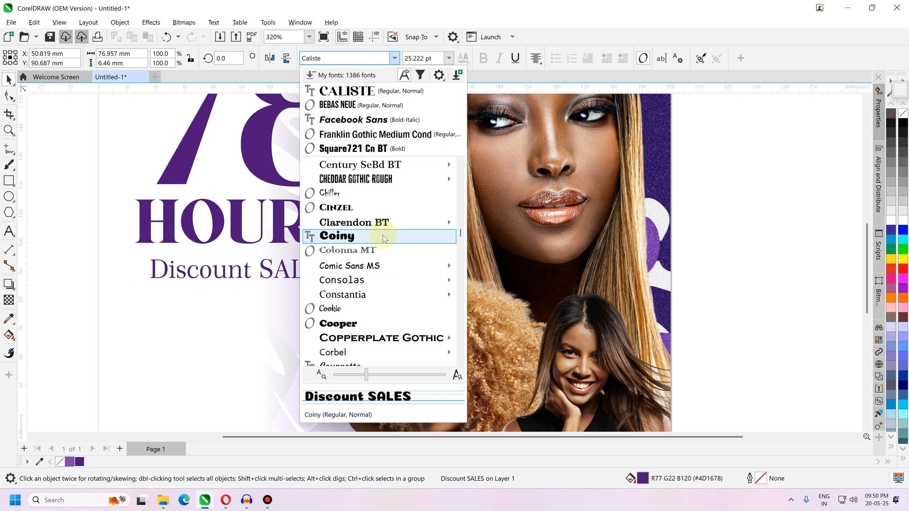
scroll(378, 284, "down", 1)
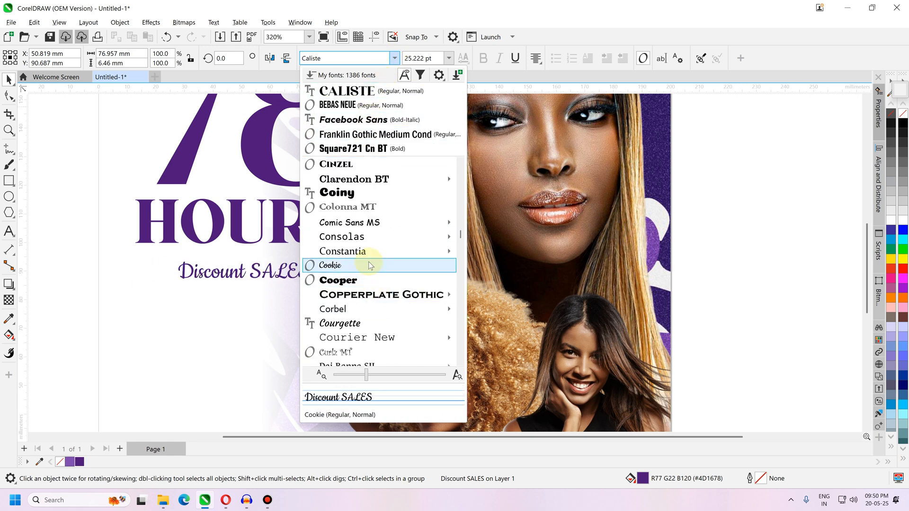
scroll(368, 265, "down", 2)
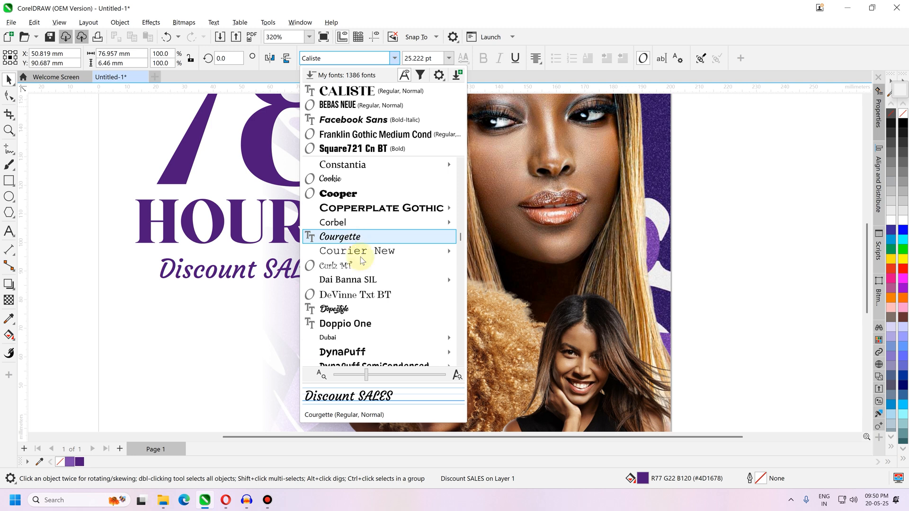
scroll(360, 270, "down", 10)
scroll(363, 293, "down", 2)
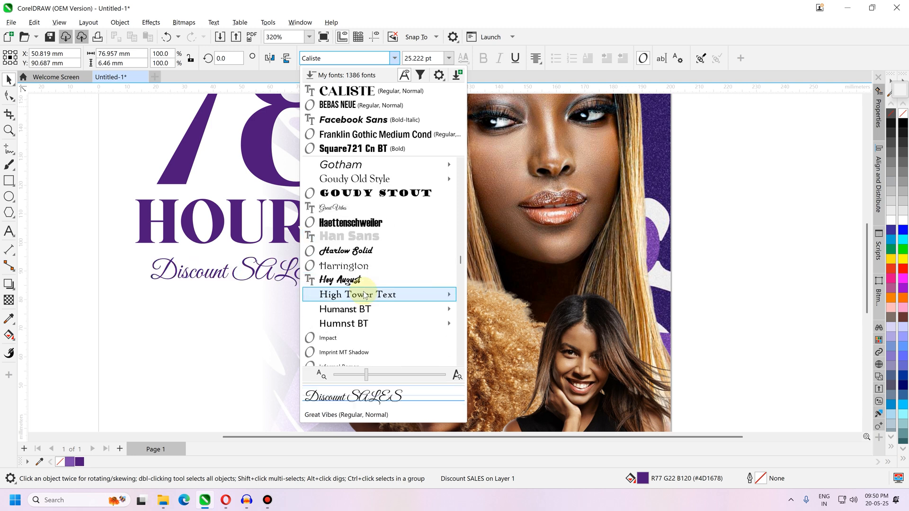
scroll(365, 294, "down", 3)
scroll(370, 298, "down", 9)
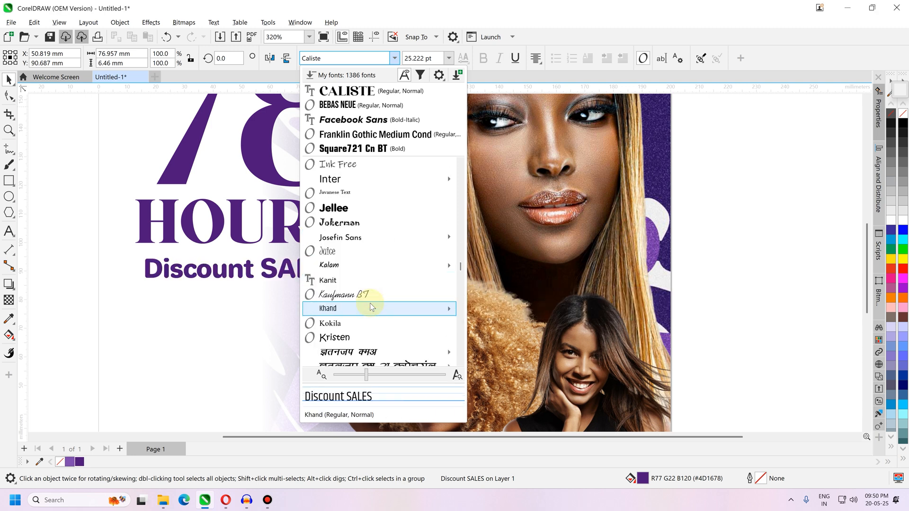
scroll(371, 309, "down", 20)
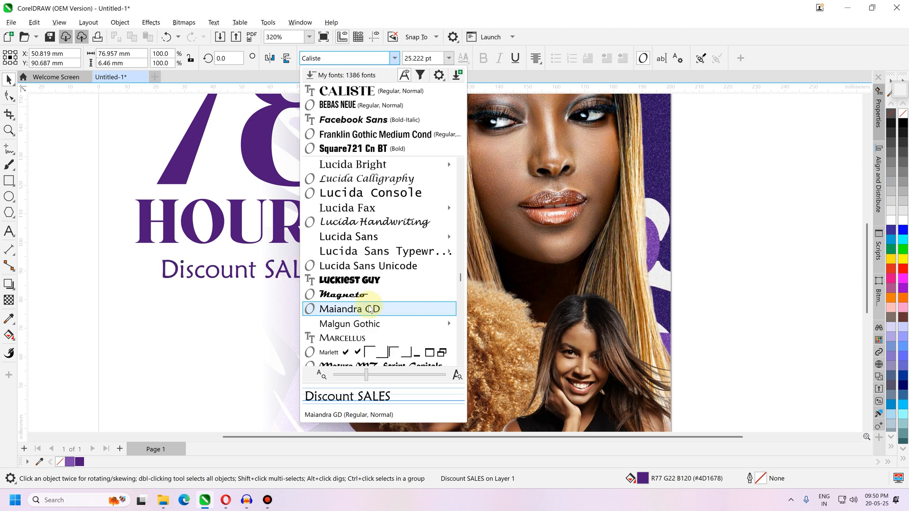
scroll(371, 308, "down", 15)
mouse_move(369, 308)
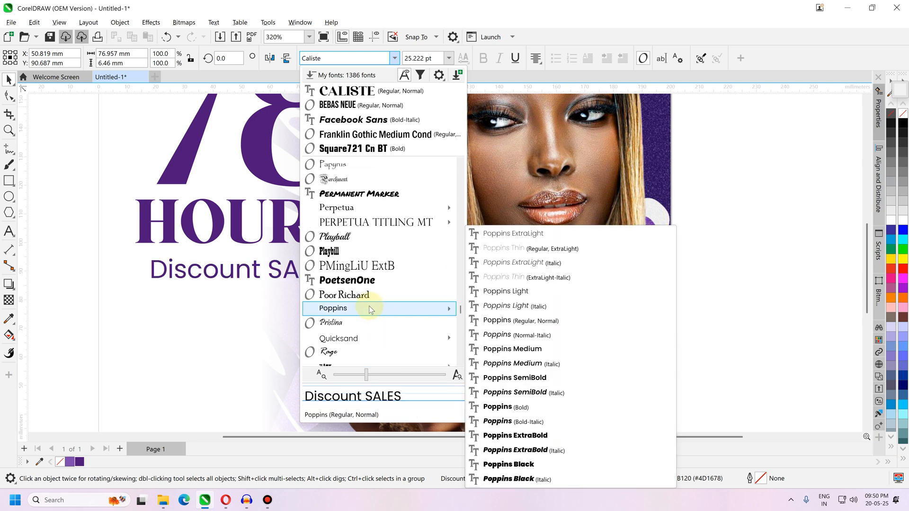
scroll(368, 306, "down", 4)
scroll(357, 214, "up", 1)
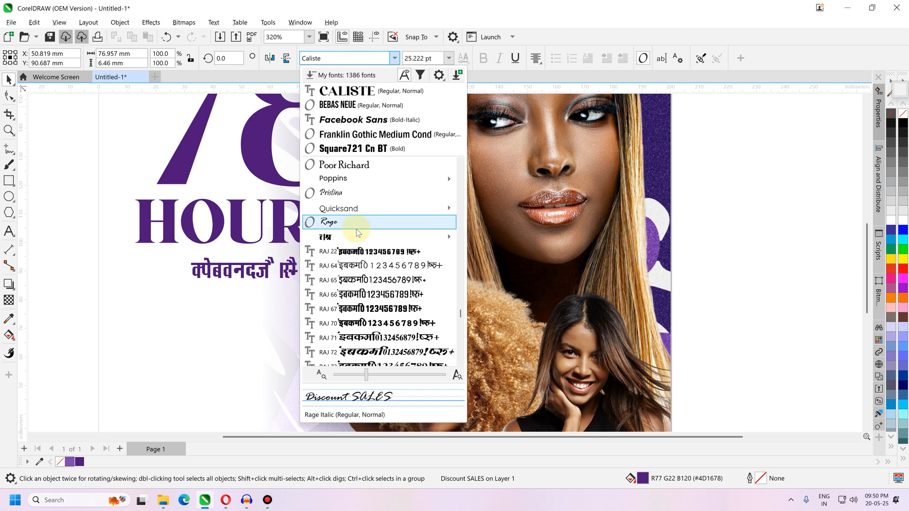
scroll(386, 308, "down", 5)
scroll(386, 310, "down", 7)
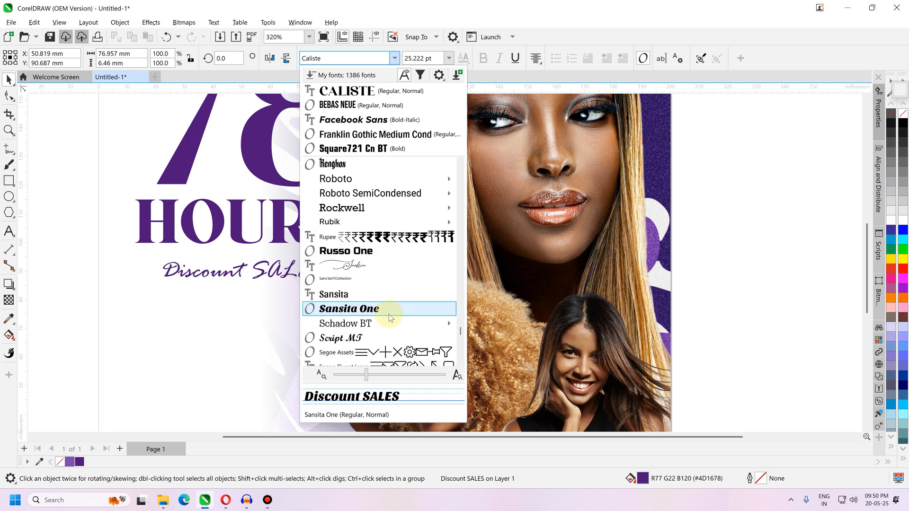
scroll(388, 313, "down", 5)
scroll(388, 319, "down", 15)
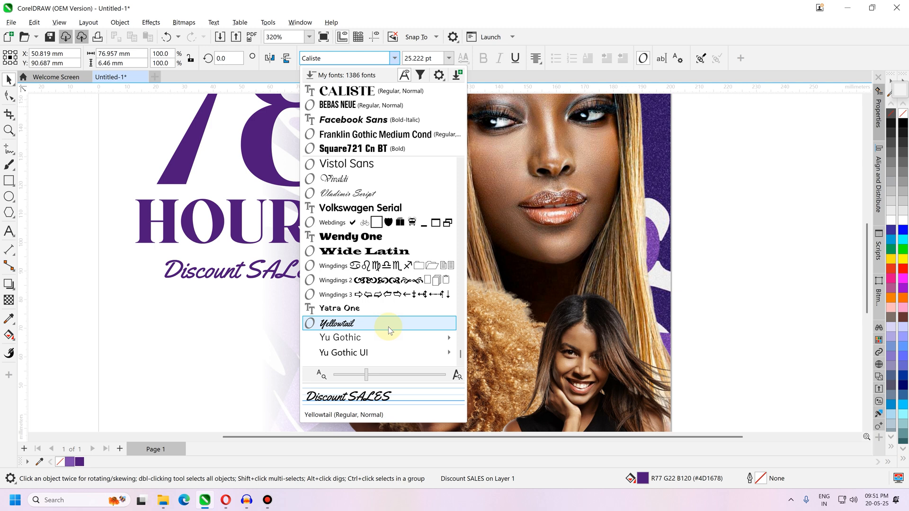
scroll(388, 326, "up", 3)
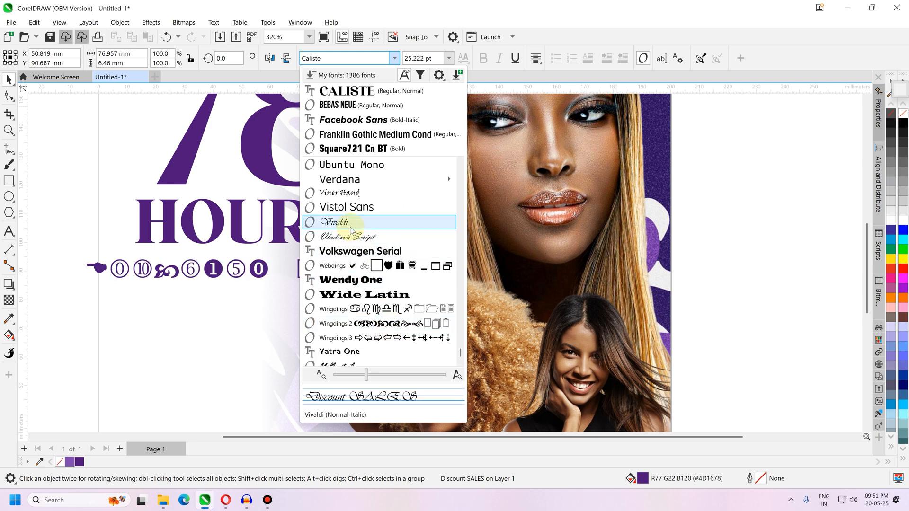
scroll(391, 340, "up", 12)
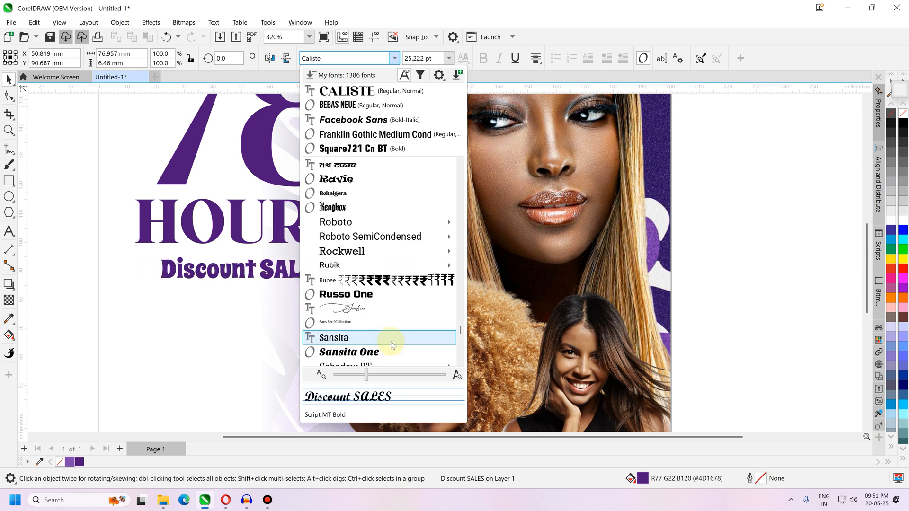
scroll(391, 342, "up", 15)
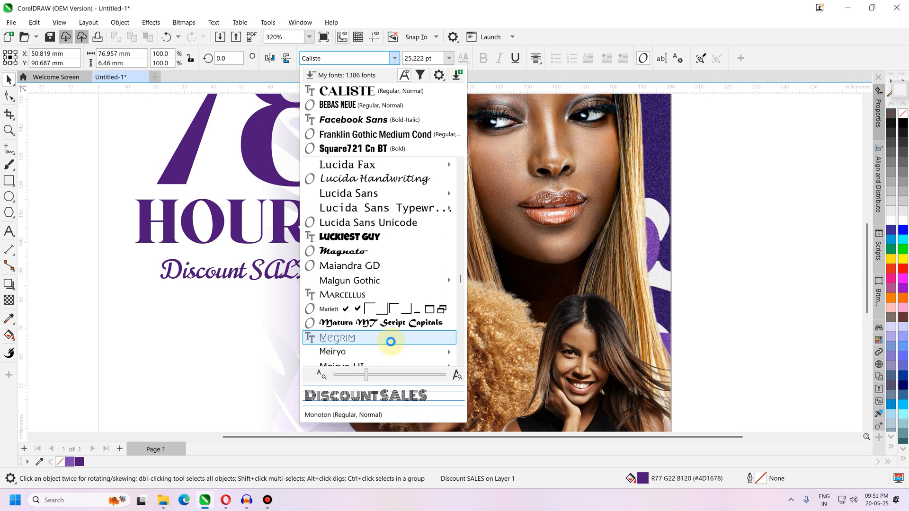
scroll(391, 344, "up", 6)
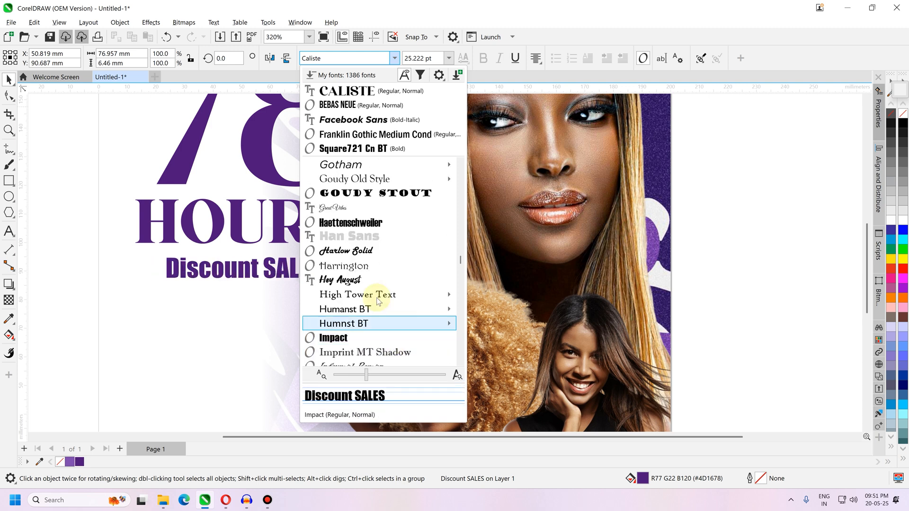
left_click(352, 207)
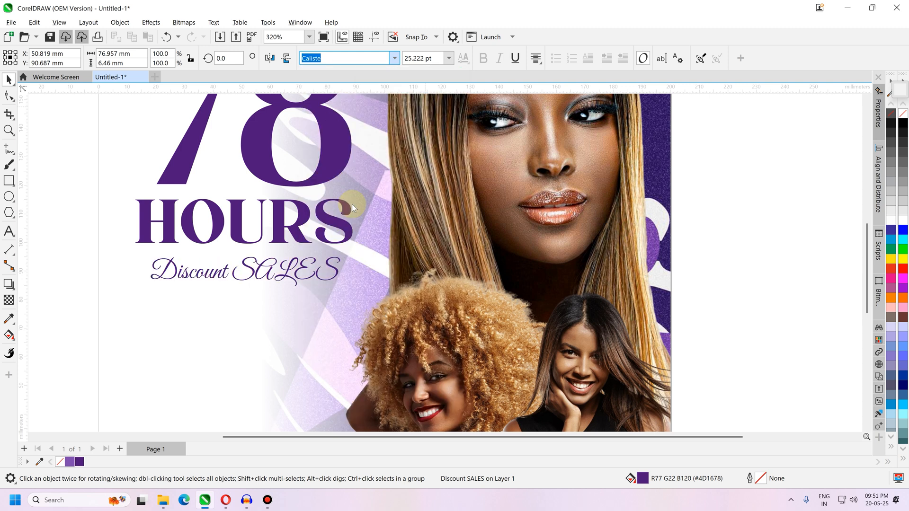
Step: Rewrite "SALES" in mixed case so that the line reads "Discount Sales"
double_click(255, 268)
left_click_drag(255, 270, 365, 274)
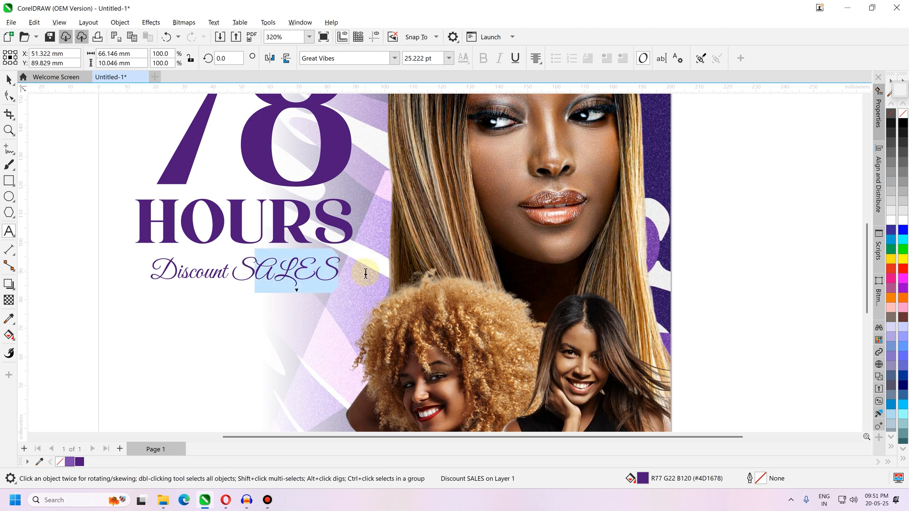
type("sales")
key("Left")
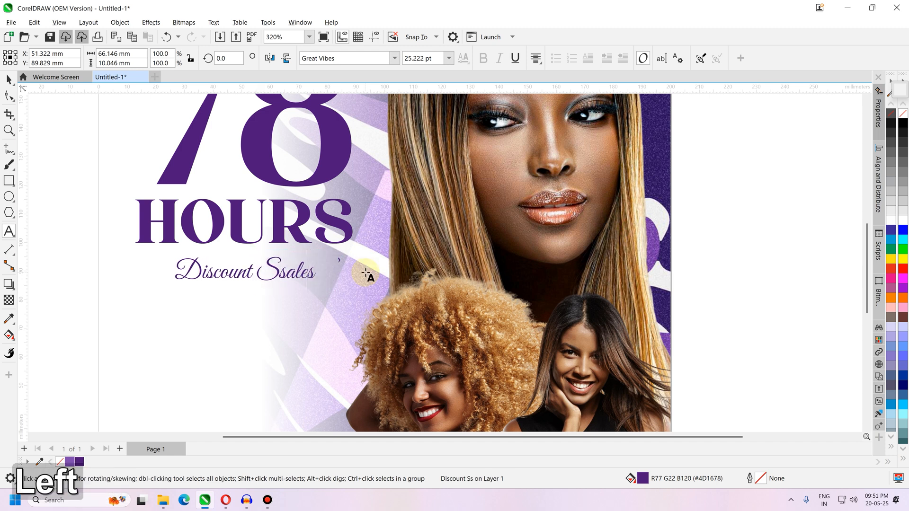
key("BackSpace")
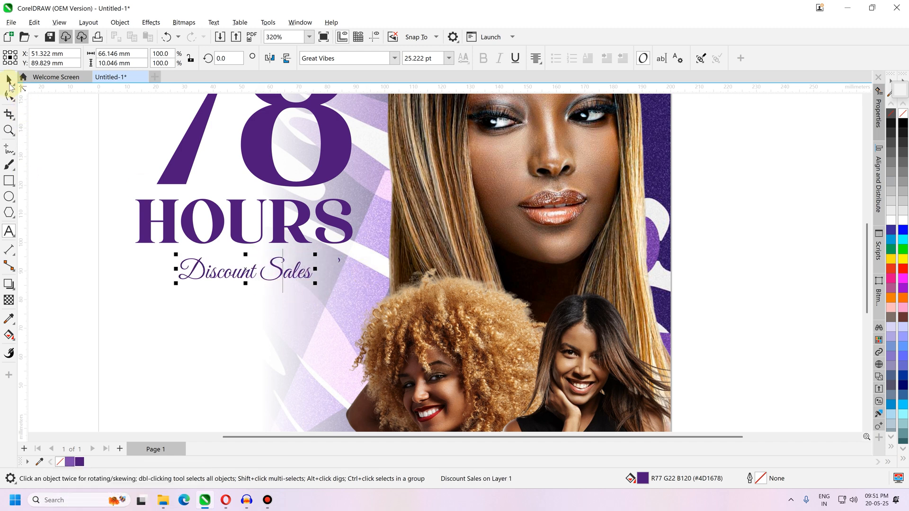
Step: Enlarge "Discount Sales" to about 86 mm wide, keeping it just beneath "HOURS"
left_click(331, 276)
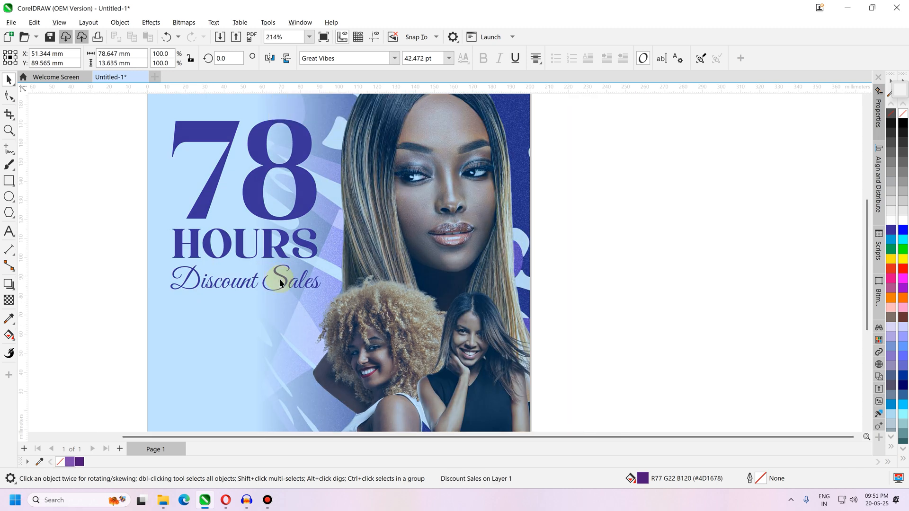
left_click_drag(319, 290, 341, 300)
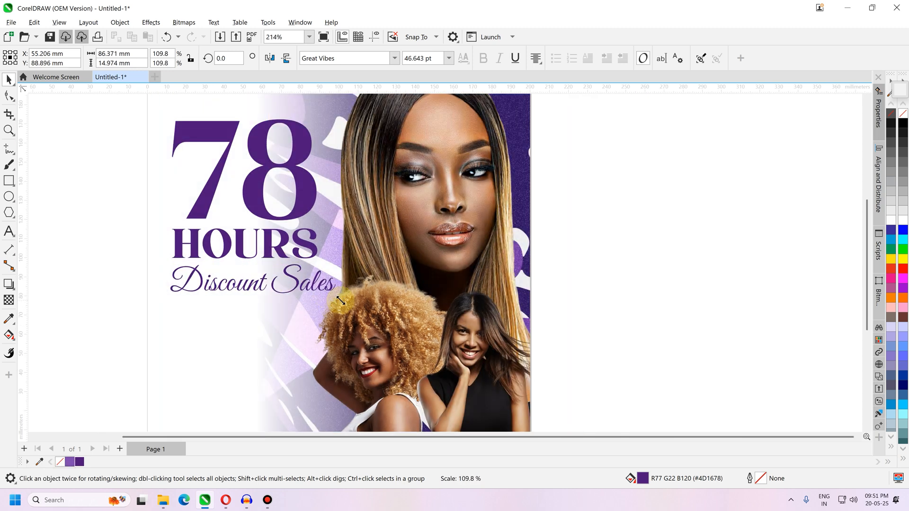
scroll(254, 298, "up", 7)
key("Escape")
scroll(208, 240, "down", 3)
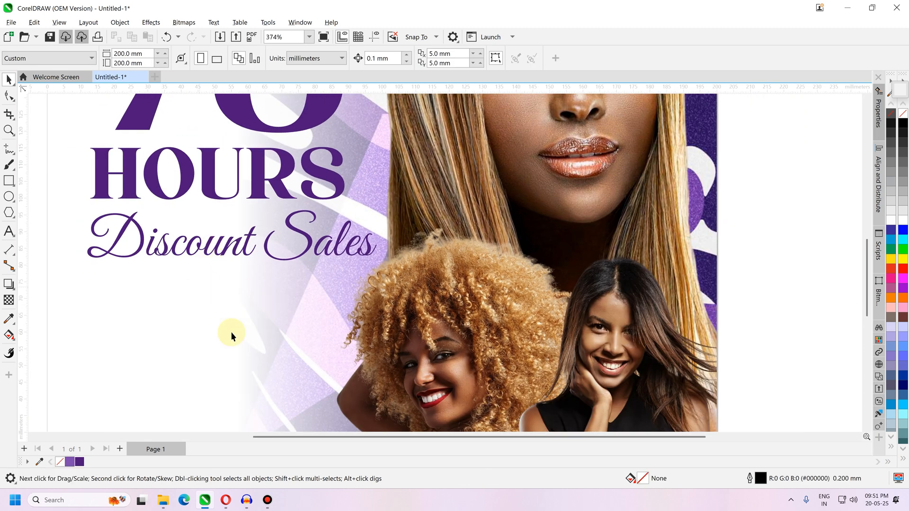
scroll(204, 273, "up", 1)
scroll(226, 209, "down", 1)
scroll(149, 303, "up", 2)
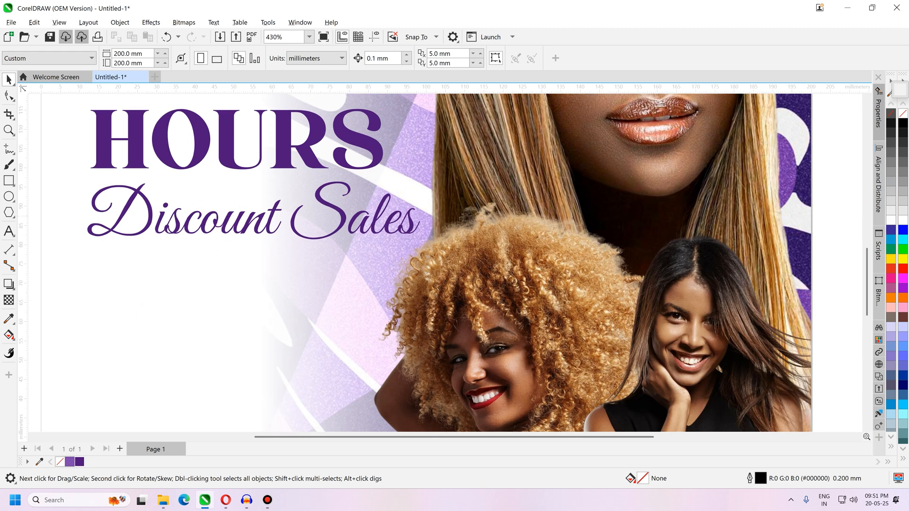
Step: Draw a rectangle about 84 × 16 mm directly below "Discount Sales"
key("alt+Tab")
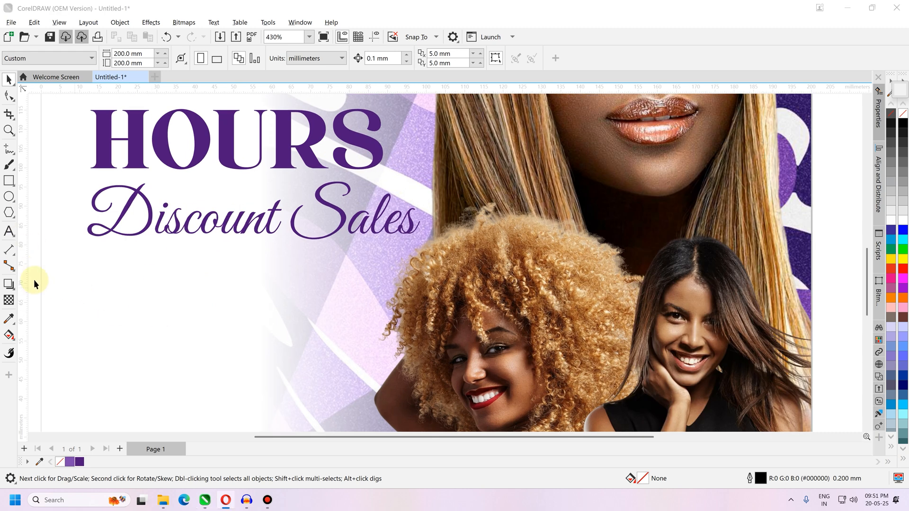
left_click(9, 180)
left_click_drag(87, 253, 412, 318)
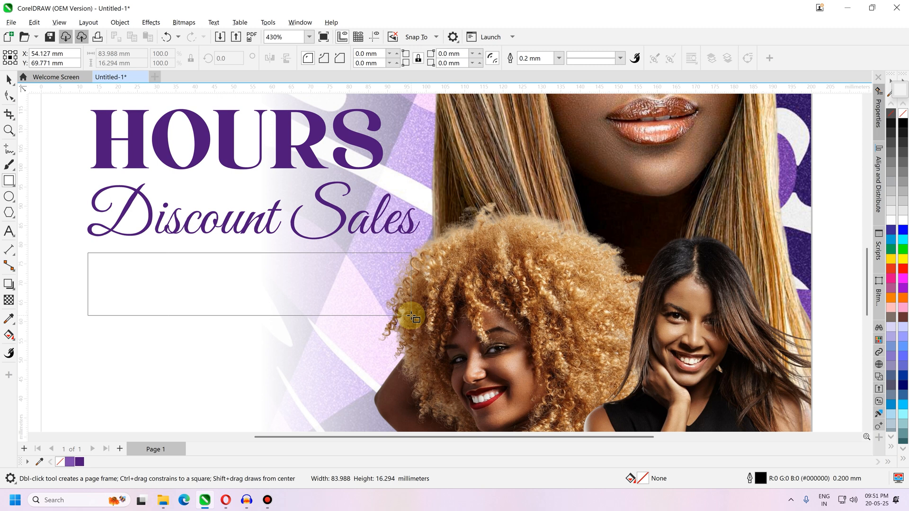
key("space")
Step: Move the three heading lines and the rectangle together about 3 mm to the left
scroll(122, 163, "down", 3)
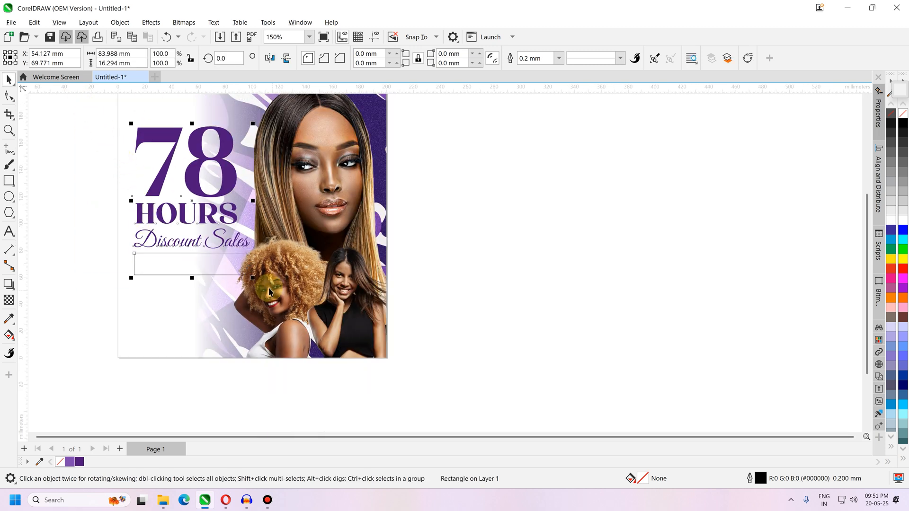
scroll(203, 179, "up", 2)
left_click_drag(232, 172, 229, 172)
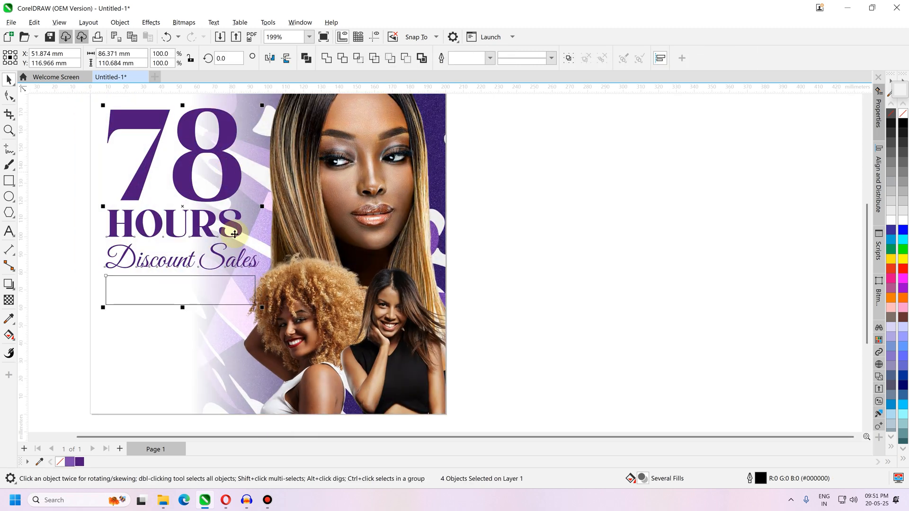
key("Escape")
Step: Fill the rectangle below "Discount Sales" with the deep purple #4D1678 and remove its outline
left_click(158, 300)
scroll(158, 301, "up", 1)
scroll(138, 305, "up", 2)
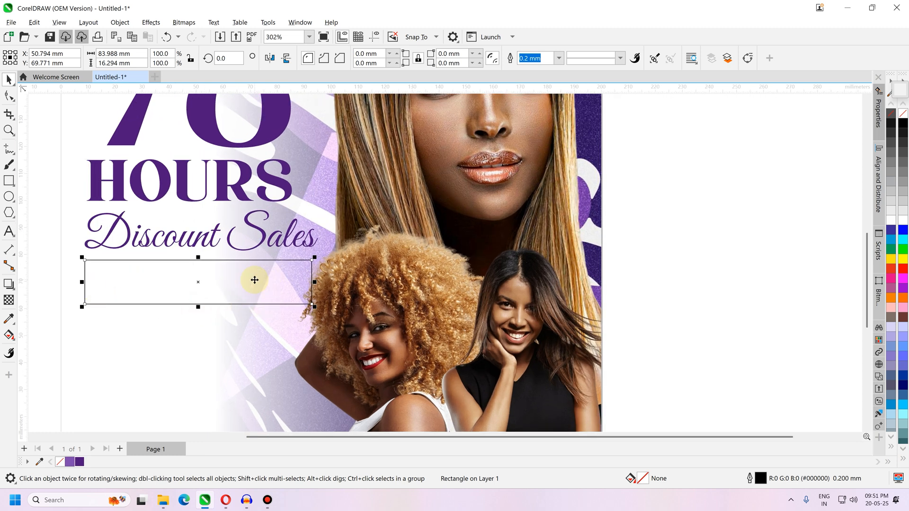
left_click(79, 462)
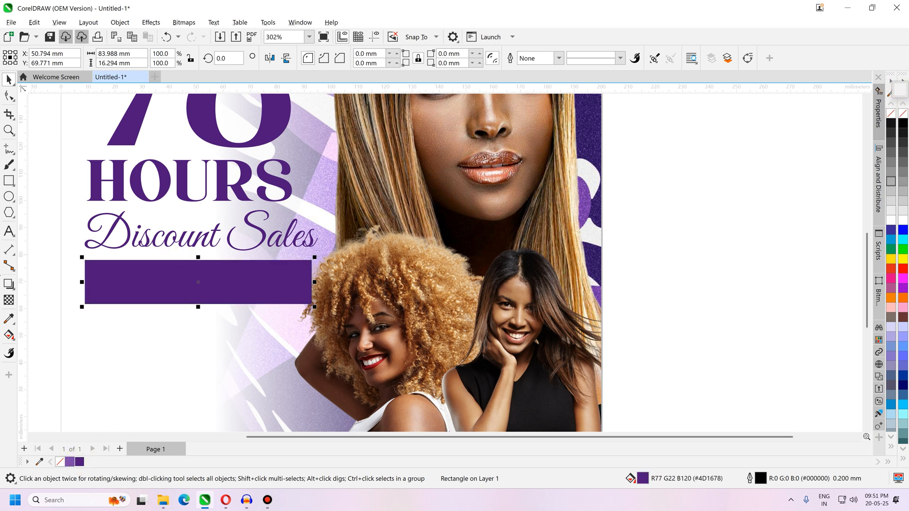
Step: Give the rectangle a horizontal fountain fill running from deep purple to the lighter purple of the document palette
left_click(9, 335)
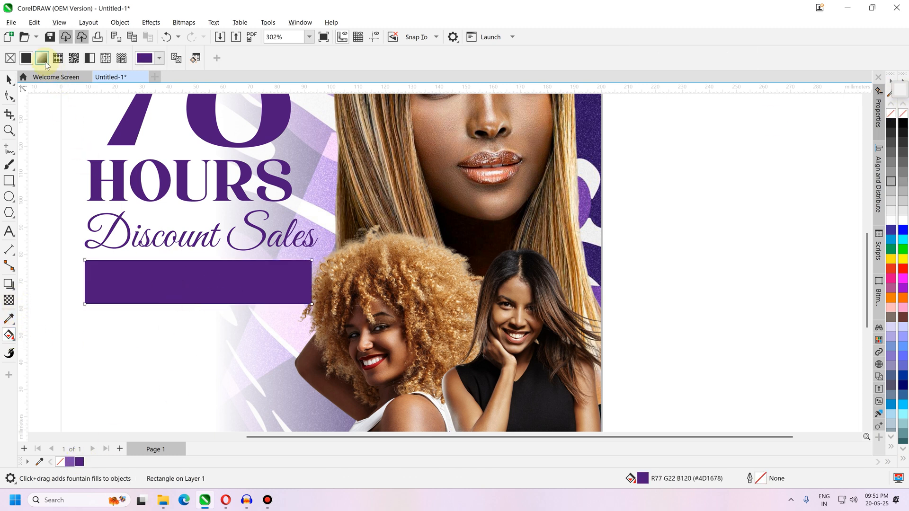
left_click(42, 59)
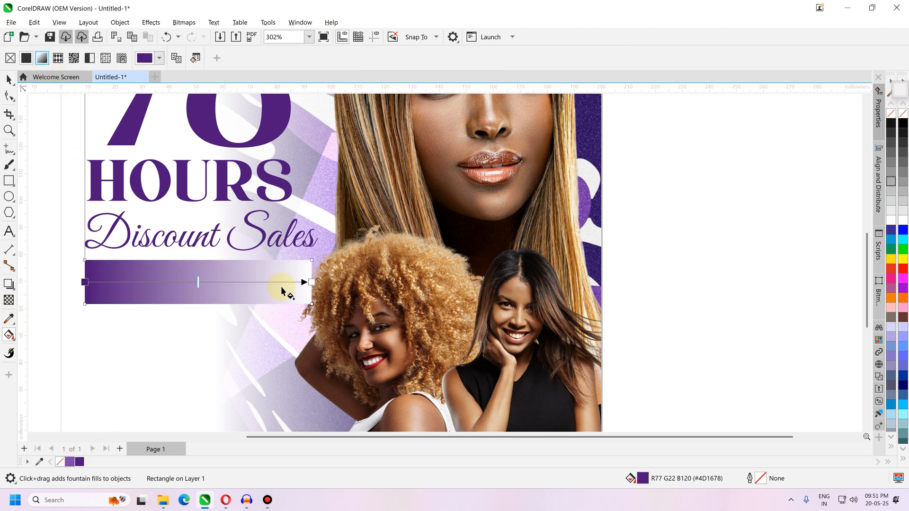
left_click(70, 462)
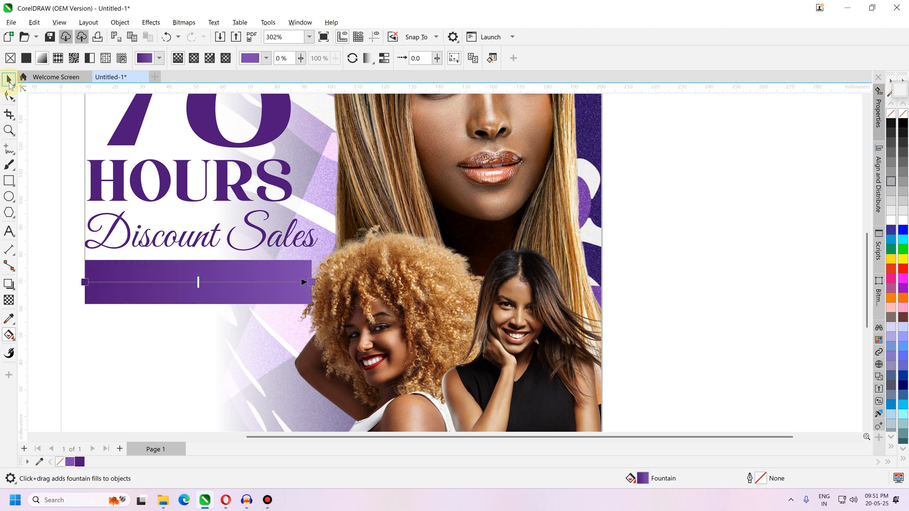
left_click(9, 81)
Step: Duplicate the gradient rectangle in place
left_click(260, 299)
key("Escape")
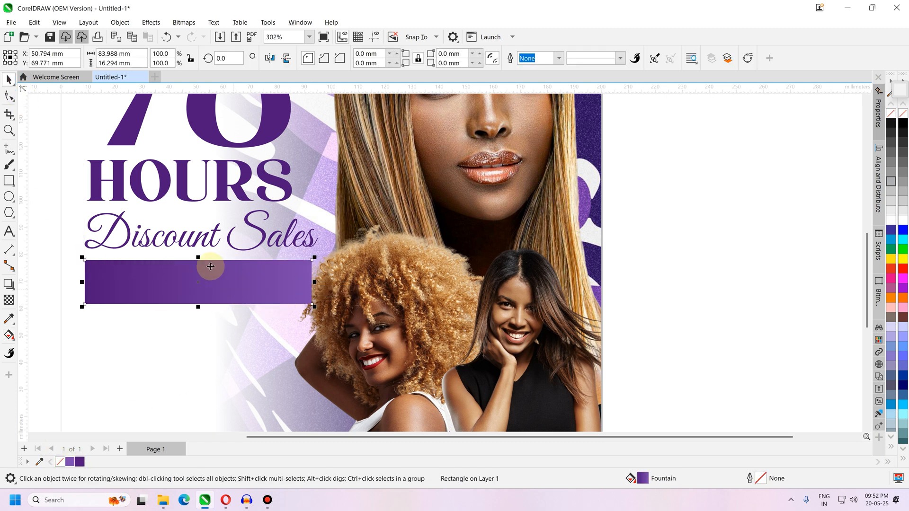
key("ctrl+c")
key("ctrl+v")
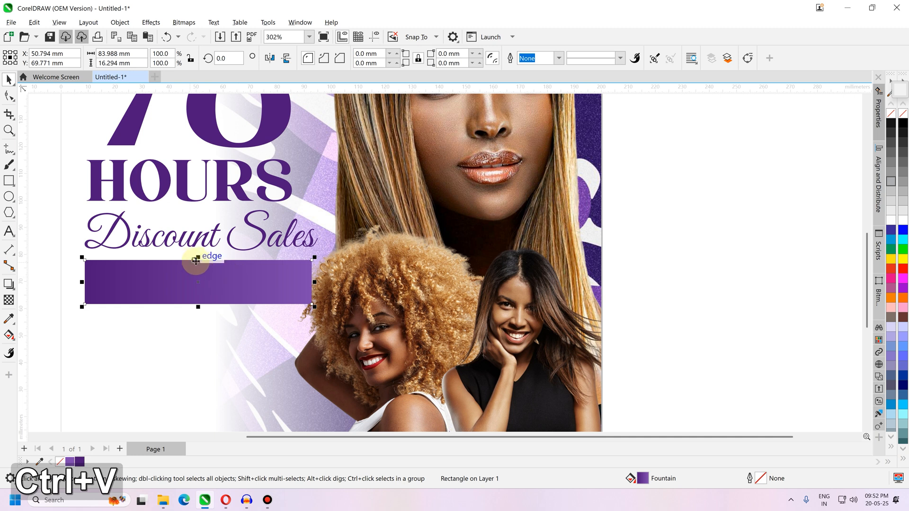
Step: Resize the duplicated gradient rectangle about its centre to about 89.1 mm wide and 11.5 mm high
left_click_drag(199, 256, 203, 263)
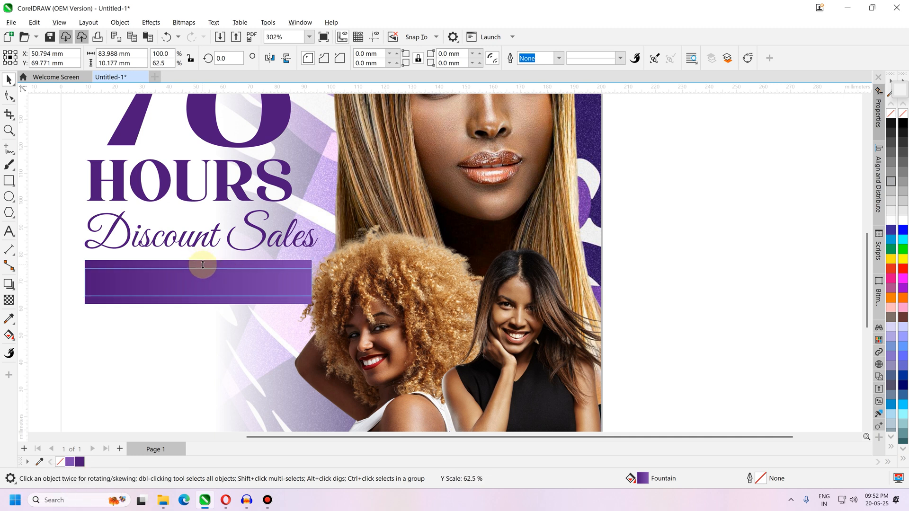
left_click_drag(83, 282, 73, 280)
scroll(179, 270, "up", 1)
left_click_drag(184, 268, 187, 260)
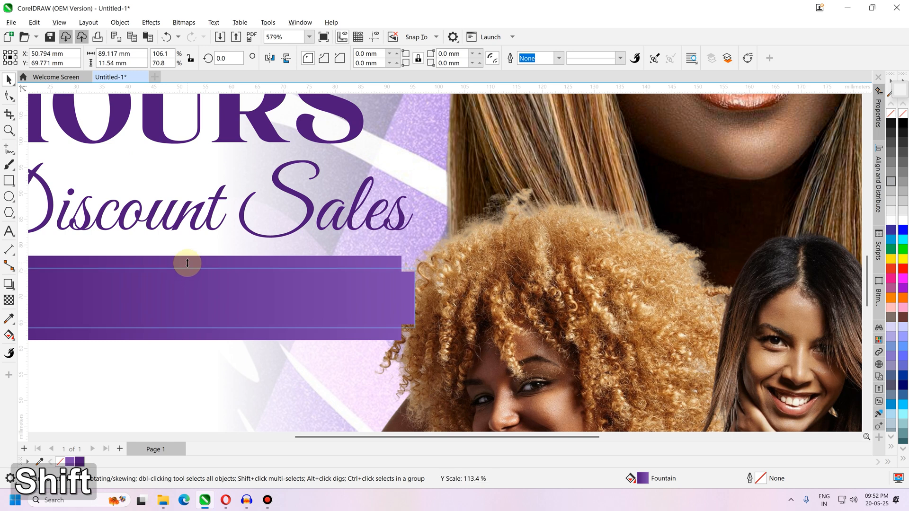
scroll(260, 292, "up", 1)
scroll(261, 293, "down", 1)
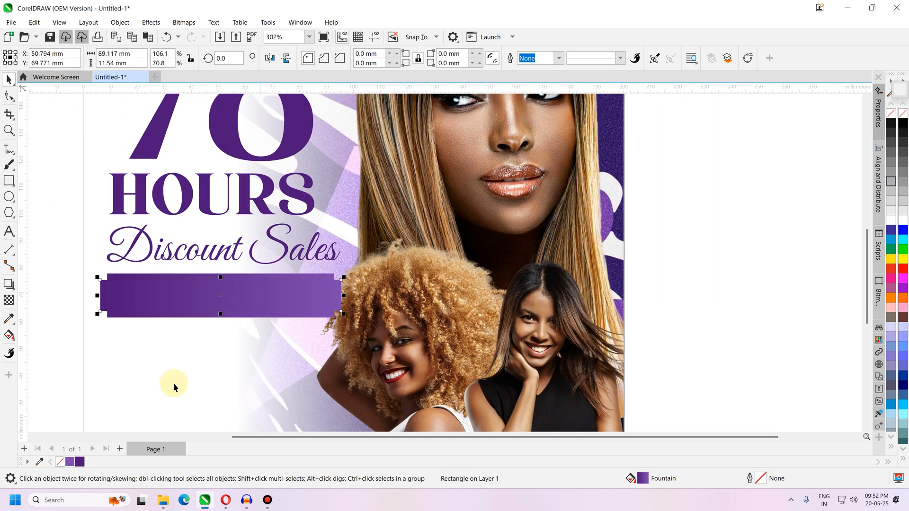
Step: Brighten the light end of the front rectangle's fountain fill to the vivid purple #BE53FC
left_click(75, 463)
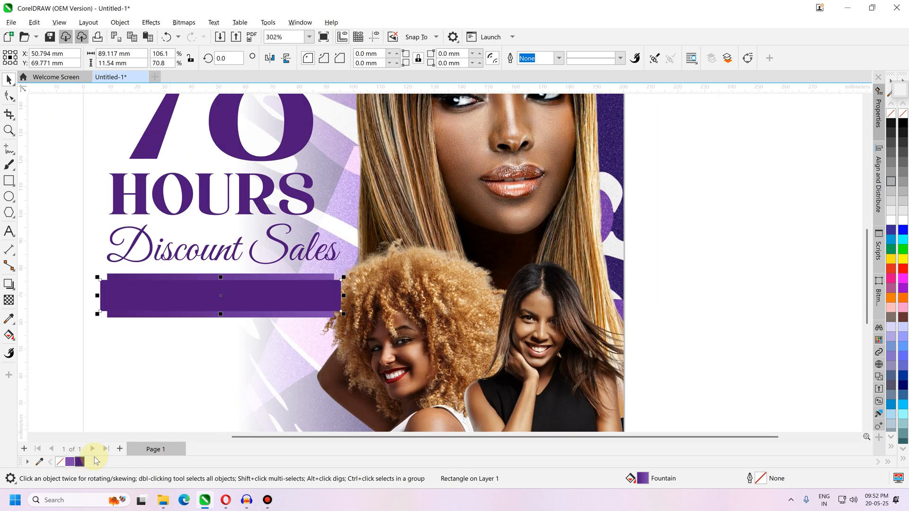
left_click(9, 335)
left_click(342, 297)
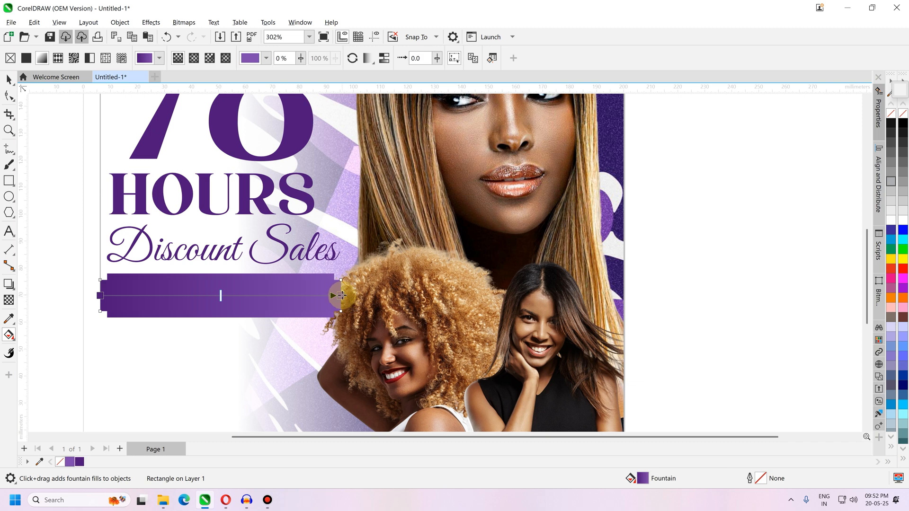
left_click(322, 305)
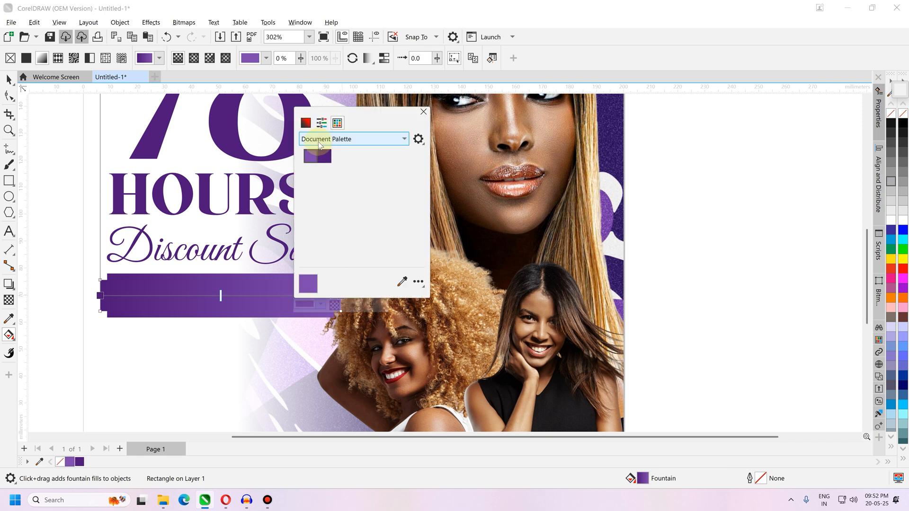
left_click(306, 123)
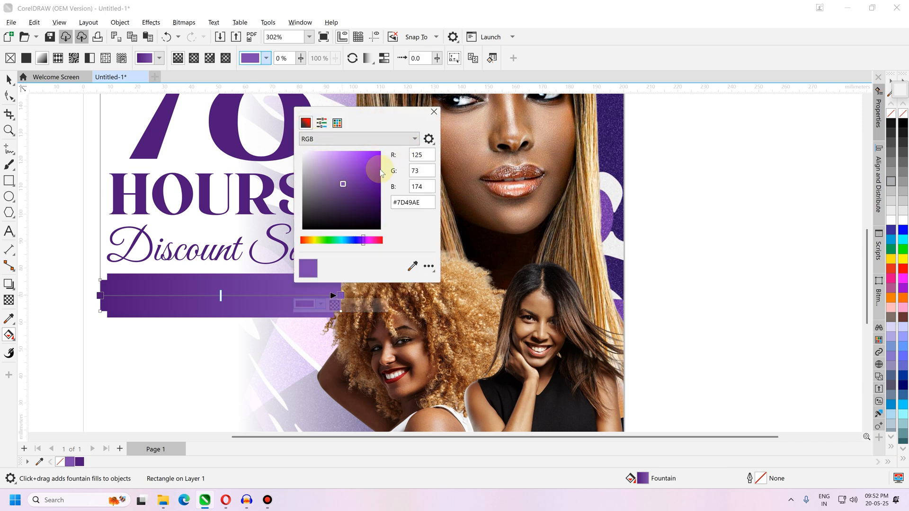
mouse_move(360, 151)
left_mouse_down()
mouse_move(372, 150)
mouse_move(353, 150)
left_mouse_up()
left_click(359, 141)
left_click(351, 142)
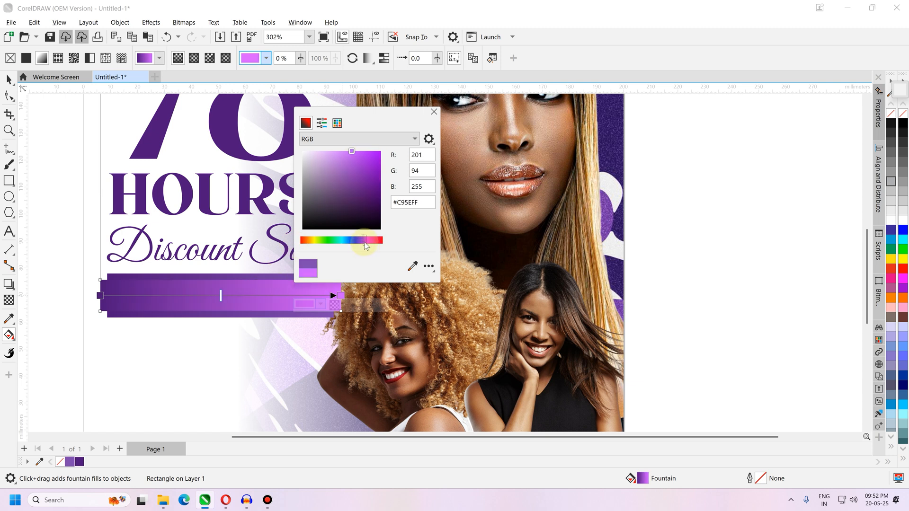
mouse_move(350, 151)
left_mouse_down()
mouse_move(364, 150)
mouse_move(356, 149)
left_mouse_up()
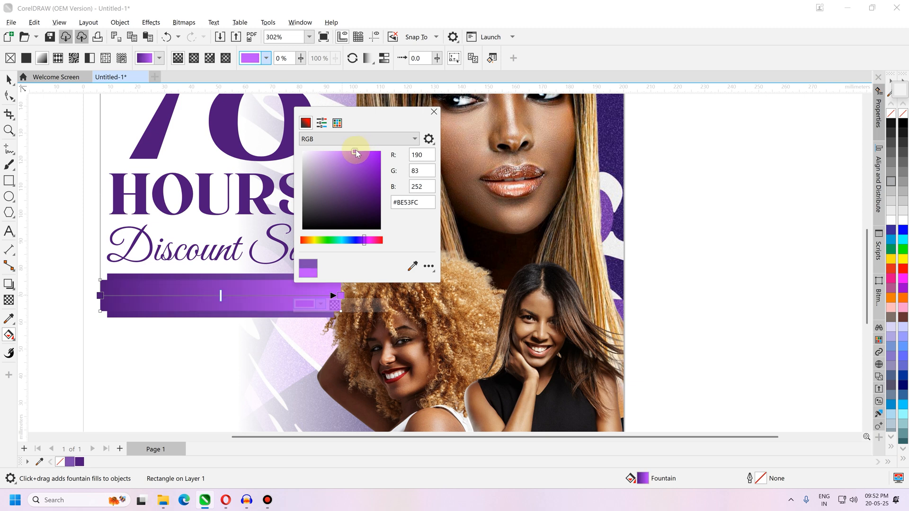
left_click(231, 296)
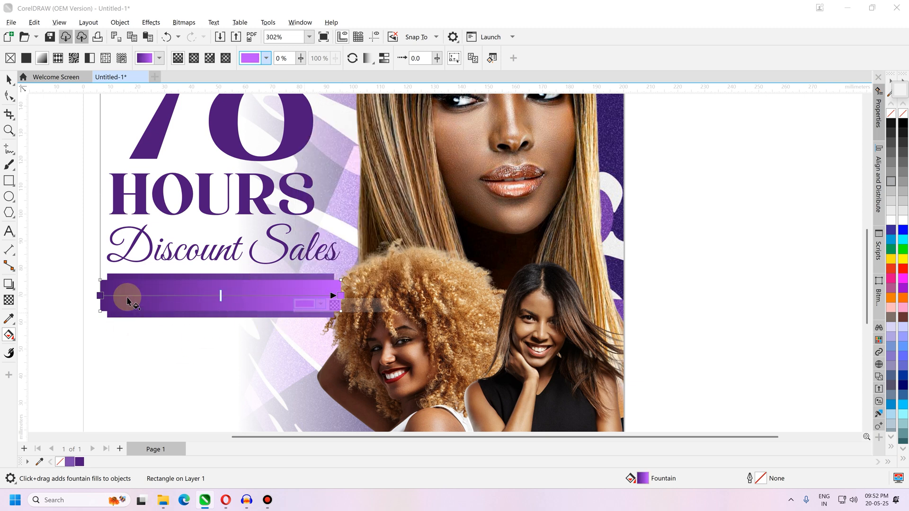
left_click(191, 234)
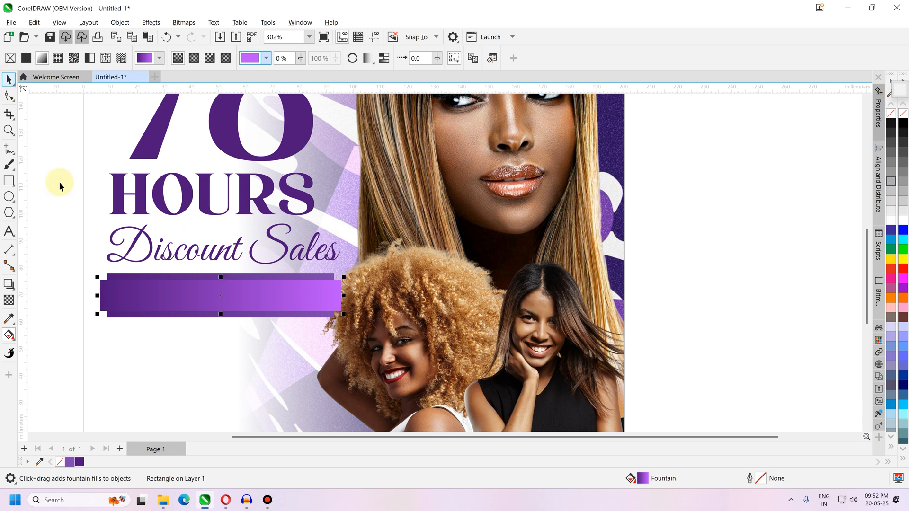
key("Escape")
Step: Fill the taller rectangle behind the gradient bar with the solid deep purple #4D1678
left_click(197, 276)
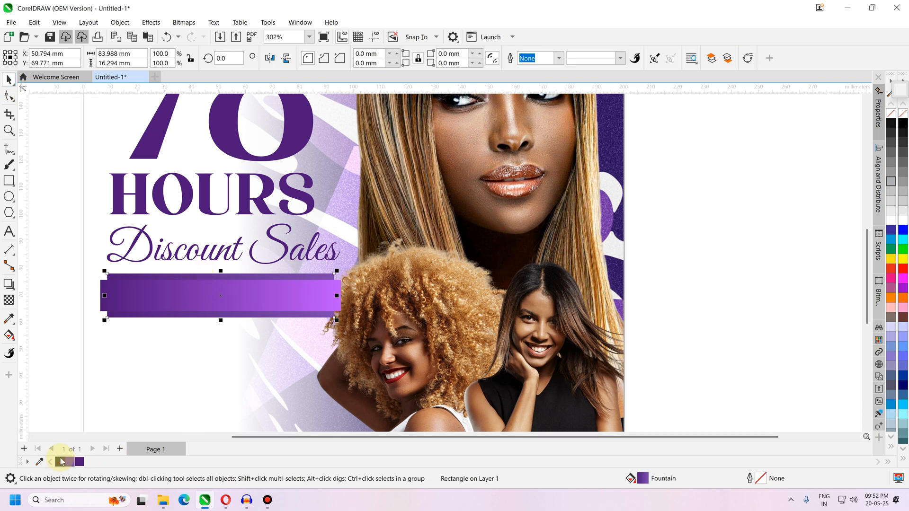
left_click(81, 463)
key("Escape")
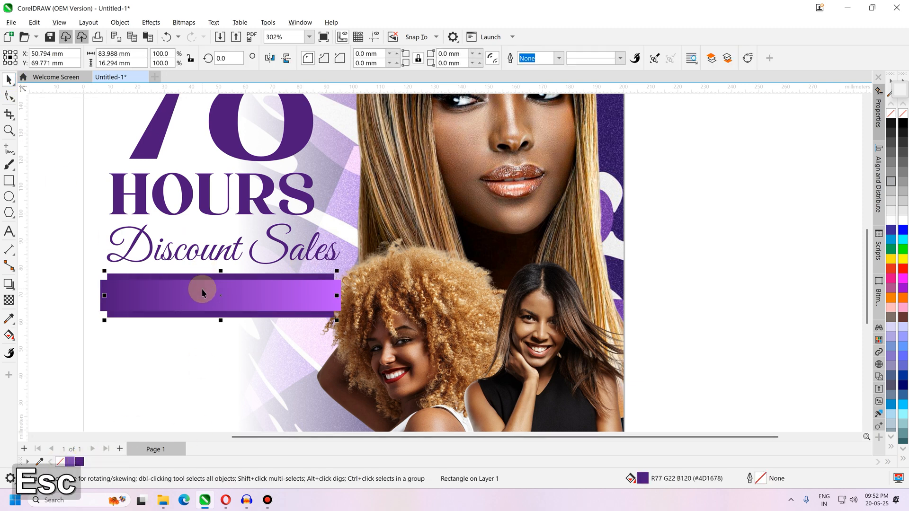
left_click(202, 291)
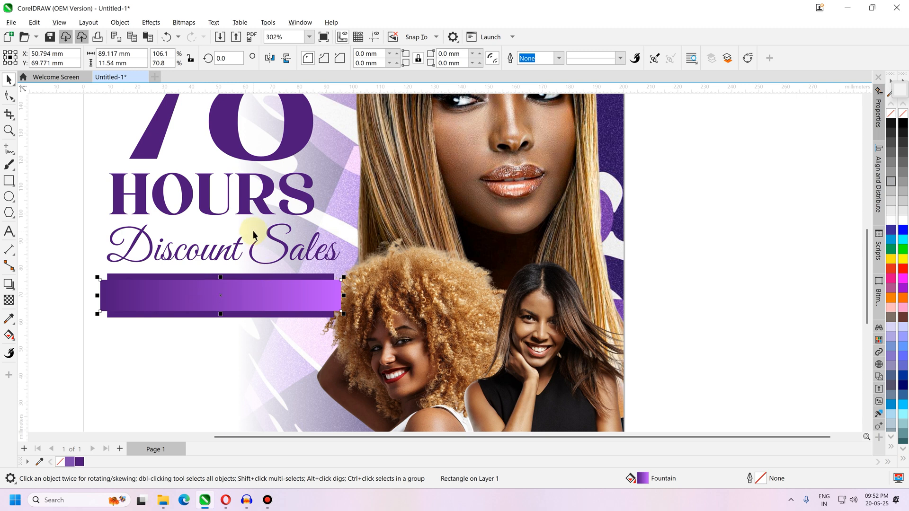
Step: Stretch both rectangles together vertically about their centre to a combined height of about 18.1 mm
scroll(239, 264, "down", 2)
scroll(223, 265, "up", 3)
key("Escape")
left_click(243, 259)
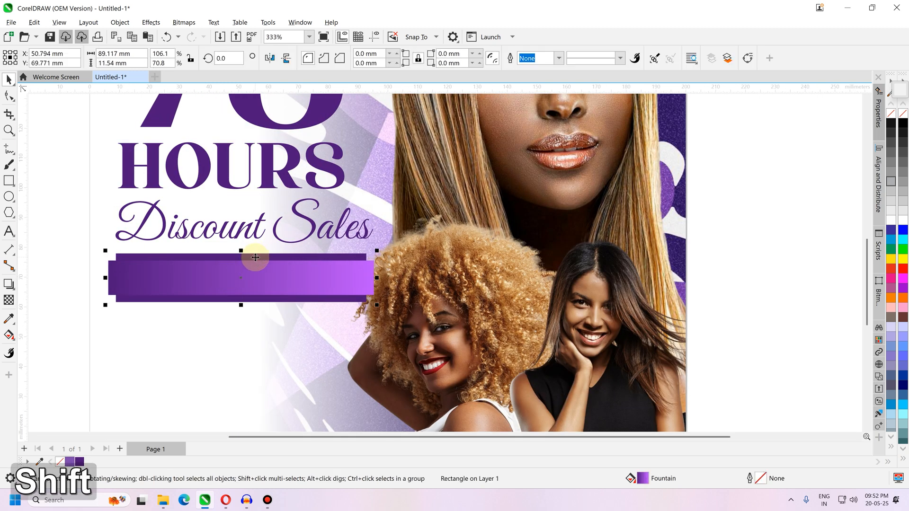
left_click(243, 254, "shift")
scroll(248, 244, "up", 2)
left_click_drag(247, 243, 248, 251)
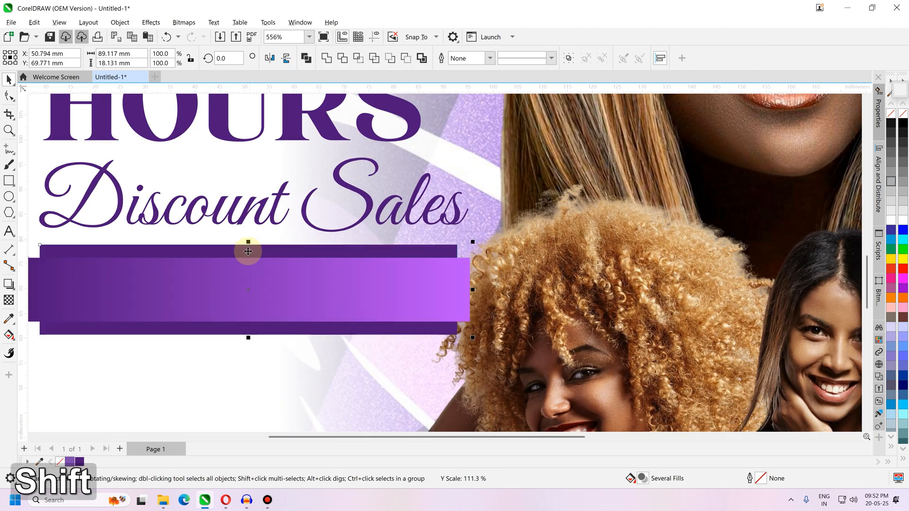
key("Escape")
scroll(240, 263, "down", 4)
key("Escape")
scroll(331, 284, "up", 2)
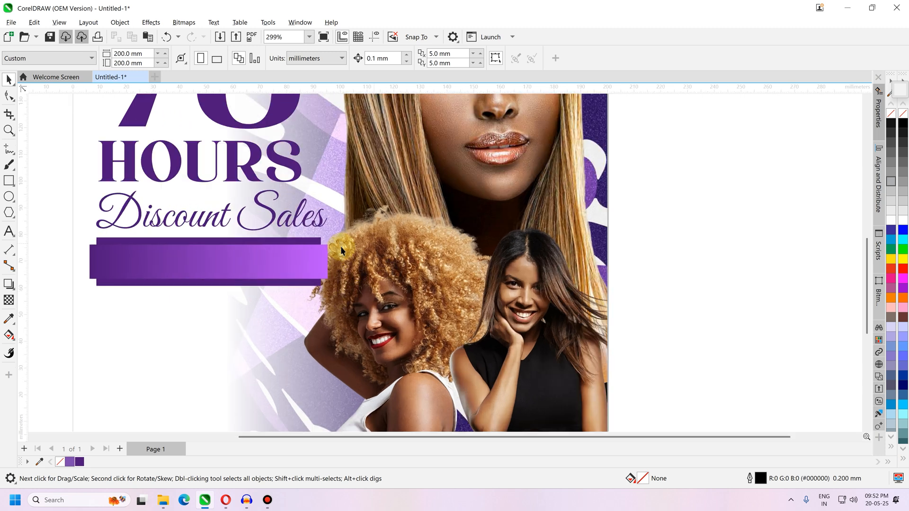
Step: Scale the curly-haired woman's picture down to about 133.7 mm wide, clear of the purple bar
scroll(334, 248, "down", 2)
left_click(341, 268, "alt")
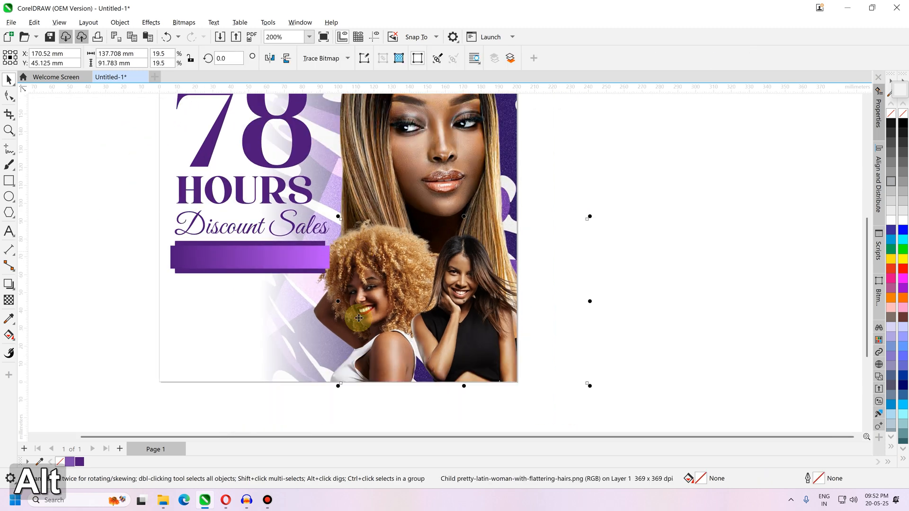
left_click(232, 219, "alt")
left_click_drag(240, 217, 249, 221)
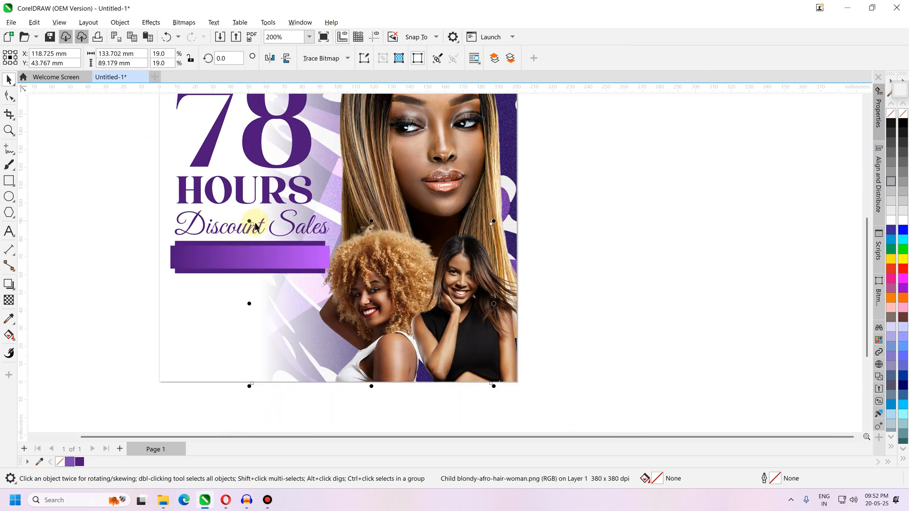
Step: Scale the straight-haired woman's picture down to about 131.4 mm wide and shift it slightly to the right
left_click(384, 256, "ctrl")
key("ctrl+z")
left_click_drag(590, 216, 578, 229)
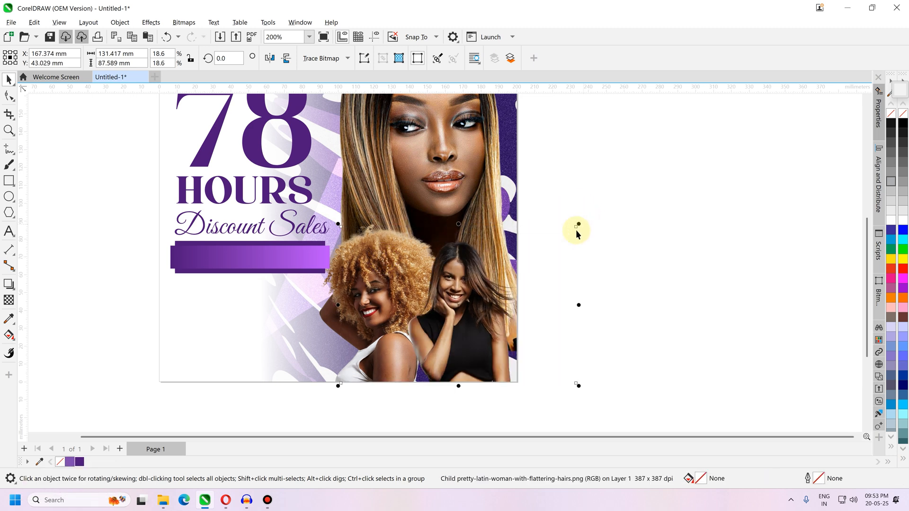
left_click_drag(458, 294, 462, 294)
key("Escape")
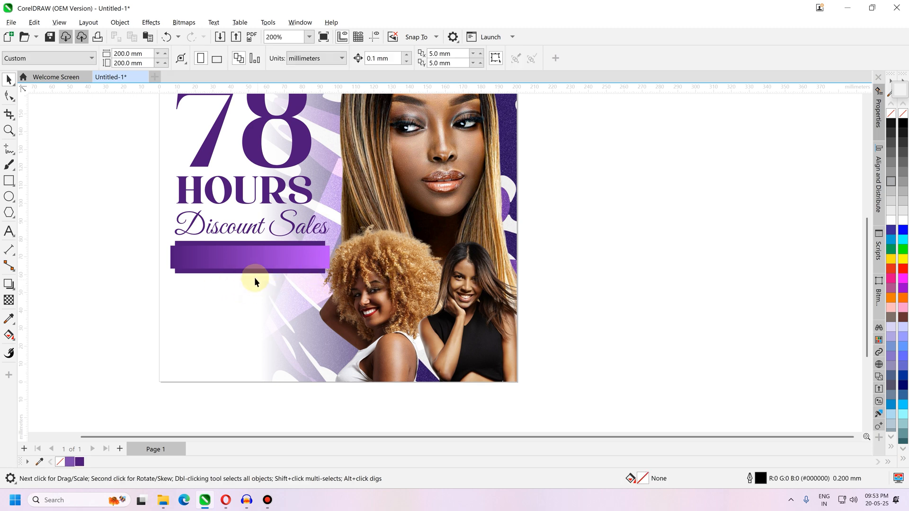
Step: Copy the "HOURS" text below the purple bar and change the copy to "30%"
scroll(237, 259, "up", 2)
left_click_drag(226, 161, 241, 301)
double_click(343, 327)
key("ctrl+a")
type("30%")
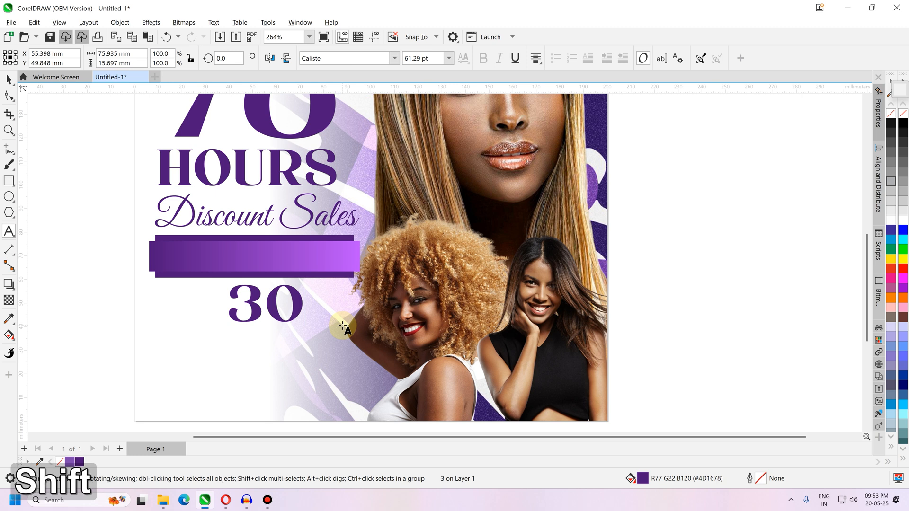
Step: Set the font of the "30%" text to Facebook Sans Heavy (Regular, Black)
left_click(394, 58)
left_click(367, 134)
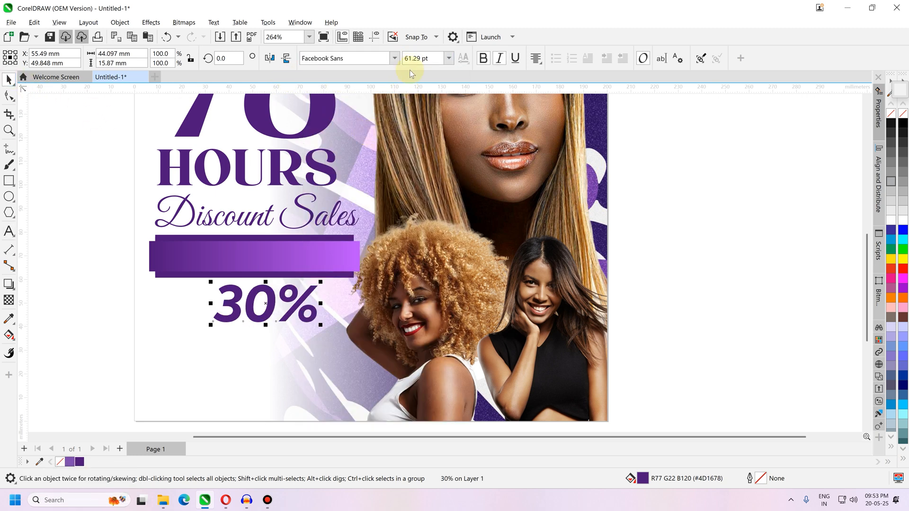
left_click(395, 58)
mouse_move(448, 163)
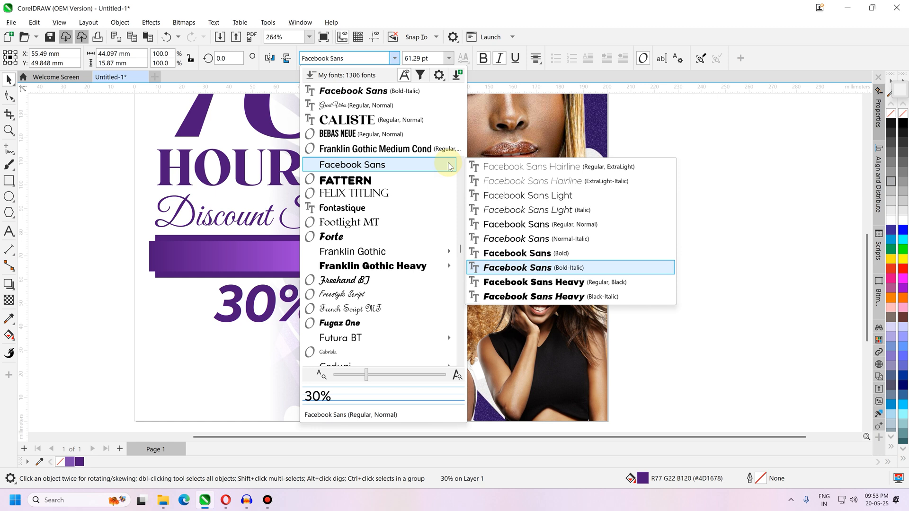
left_click(522, 282)
Step: Fit the "30%" text inside the gradient bar at about 27.2 mm wide, centred vertically, and colour it white
left_click_drag(321, 325, 303, 312)
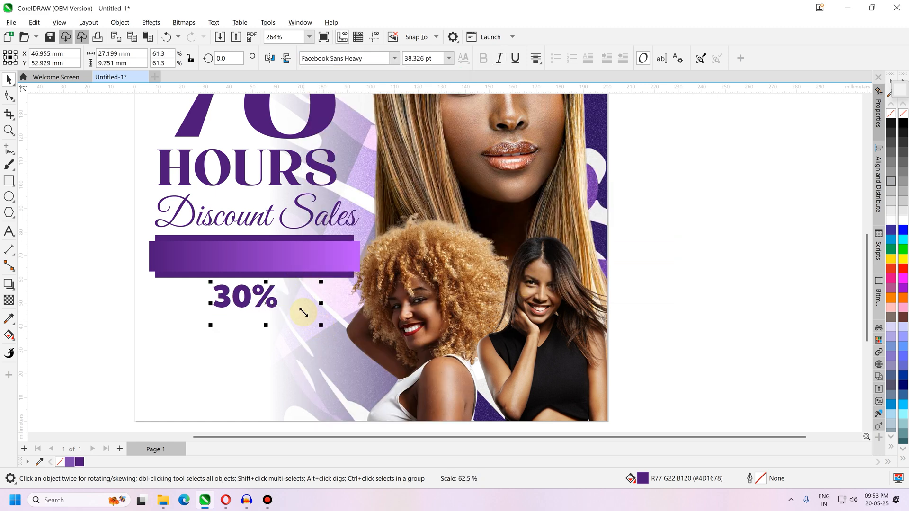
left_click(254, 248, "shift")
key("e")
scroll(246, 247, "up", 1)
key("Escape")
left_click_drag(249, 245, 278, 253)
left_click(903, 220)
Step: Replace the white copy of the "30%" text with two lines reading "Discount" and "oon all hairs"
double_click(329, 272)
key("ctrl+a")
type("Discounbnt")
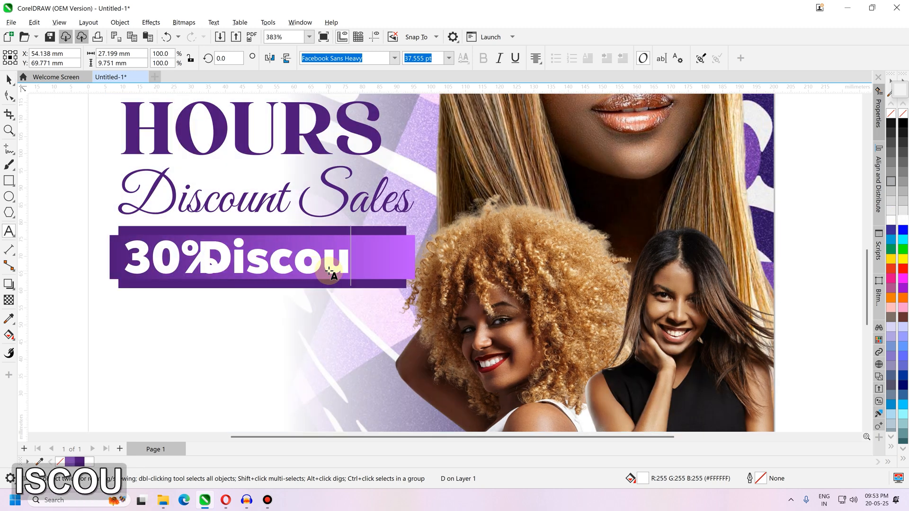
key("BackSpace")
key("BackSpace")
key("BackSpace")
type("t")
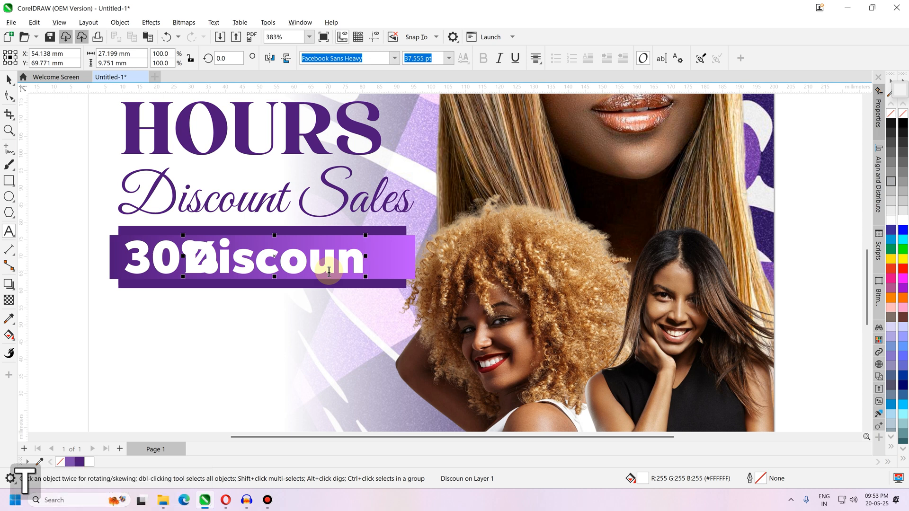
key("Return")
type("onm")
key("BackSpace")
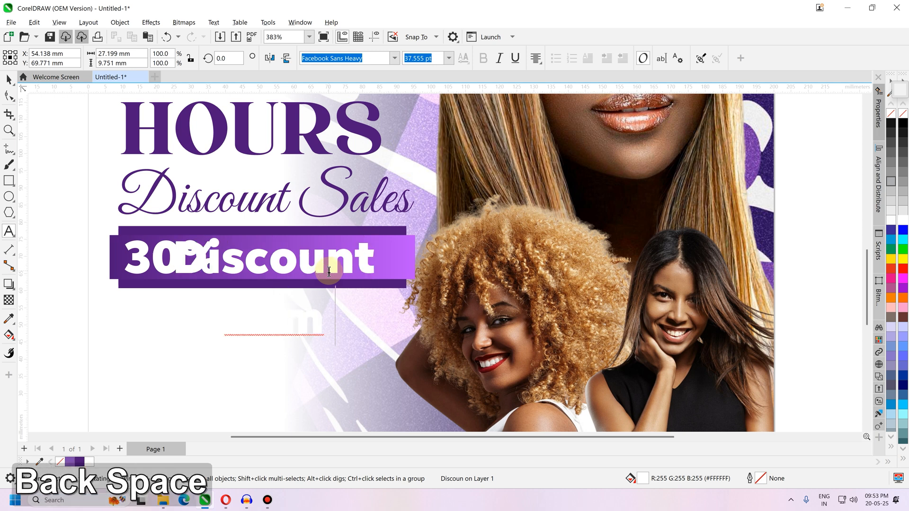
type("all hair")
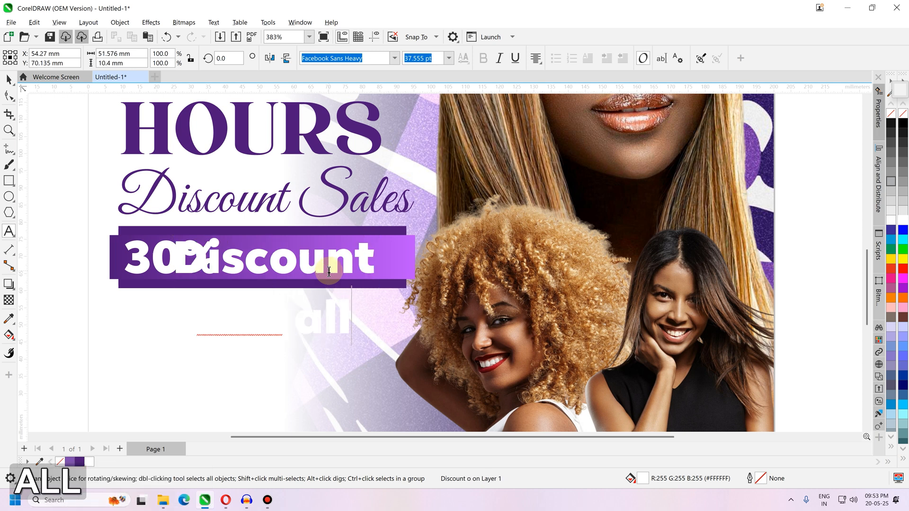
type("s")
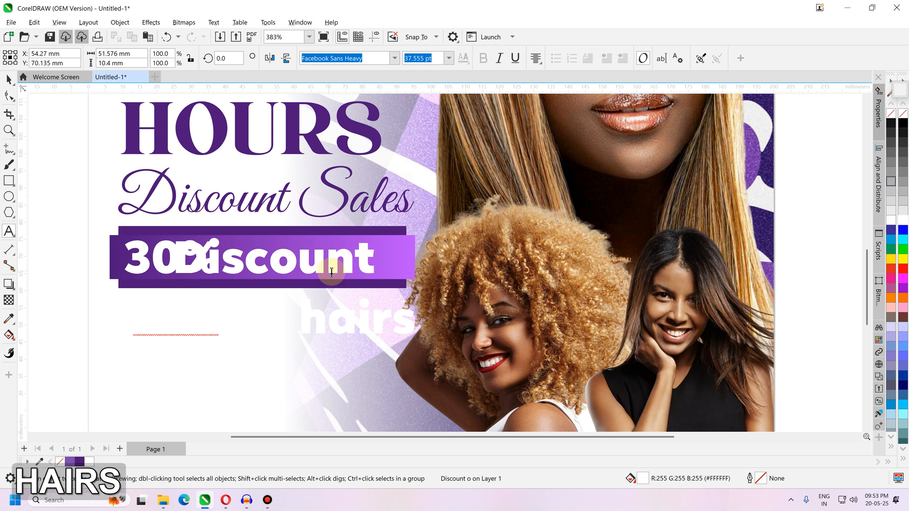
Step: Set the font of the two-line discount text to Facebook Sans (Regular, Normal)
left_click(420, 280)
left_click(131, 106)
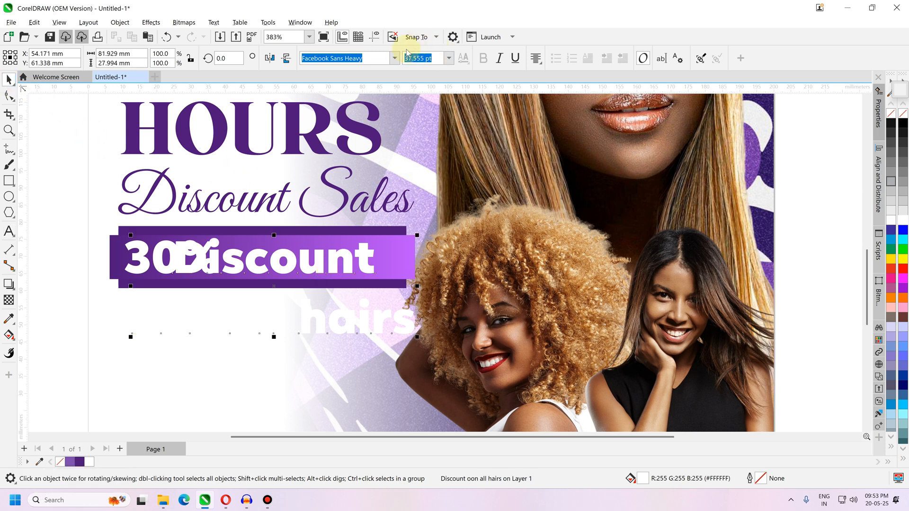
left_click(394, 58)
mouse_move(396, 163)
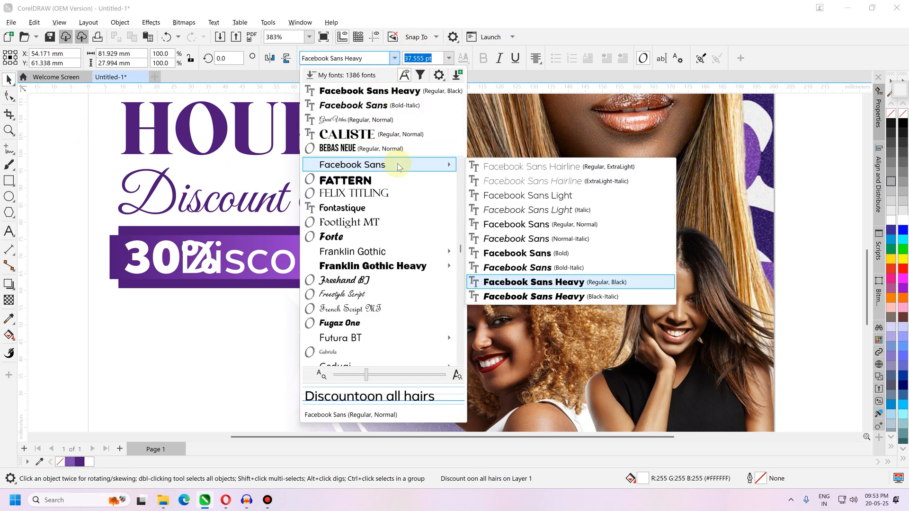
left_click(552, 225)
Step: Fit the two-line text beside "30%" on the bar at about 34.9 mm wide and correct "oon" to "on"
left_click_drag(399, 329, 359, 310)
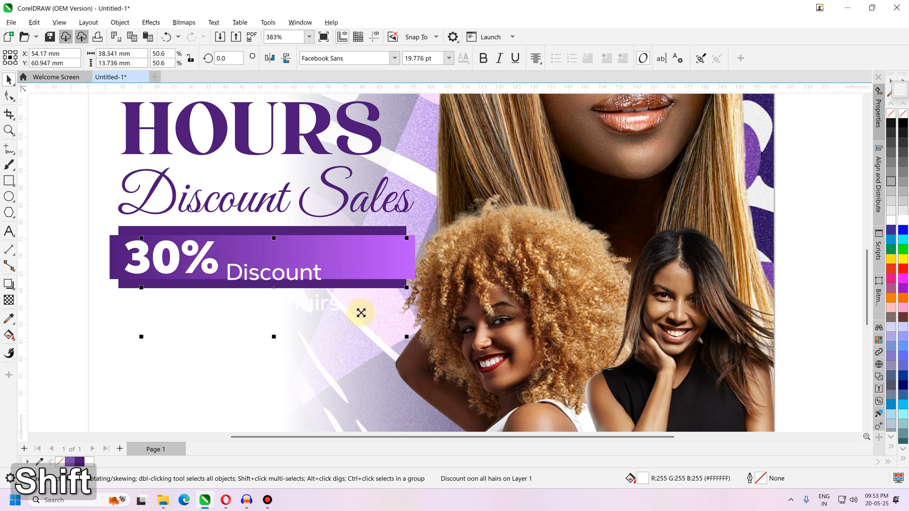
left_click_drag(304, 255, 319, 246)
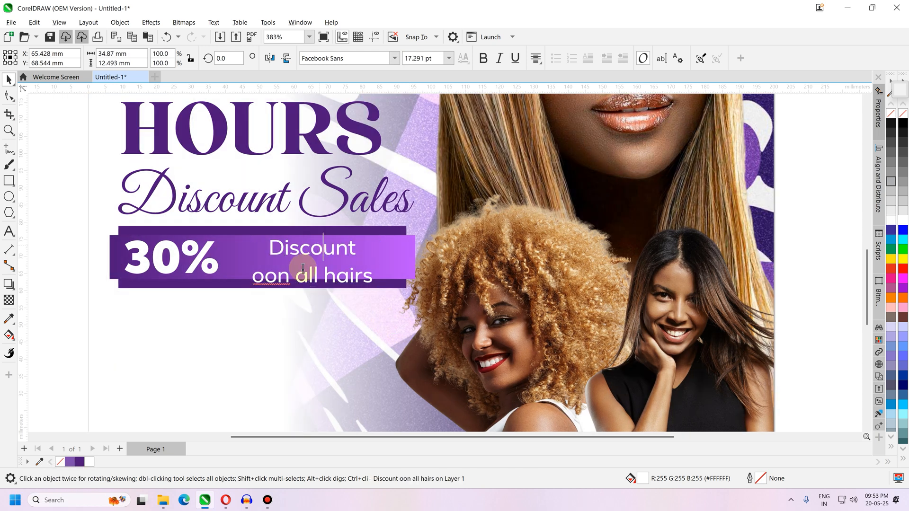
double_click(264, 276)
key("BackSpace")
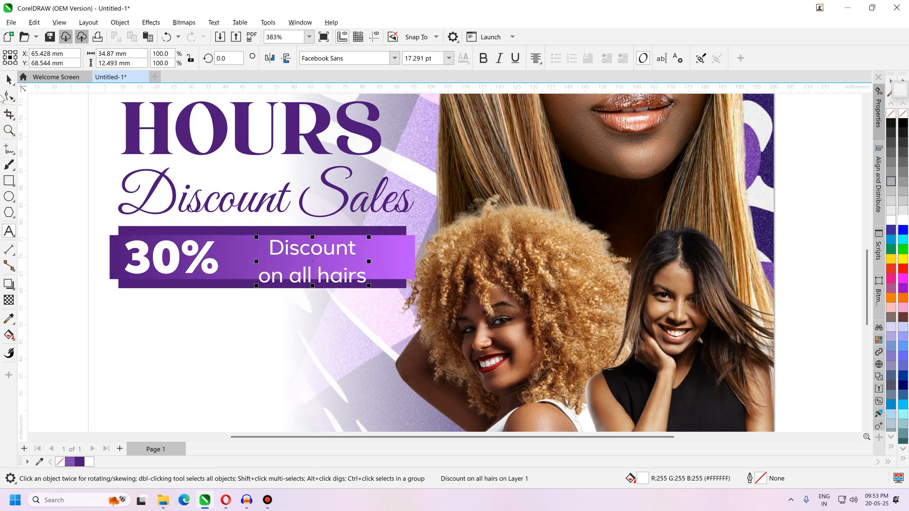
Step: Left-align the two-line "Discount on all hairs" text with tighter line spacing and place it close beside "30%"
scroll(237, 242, "up", 2)
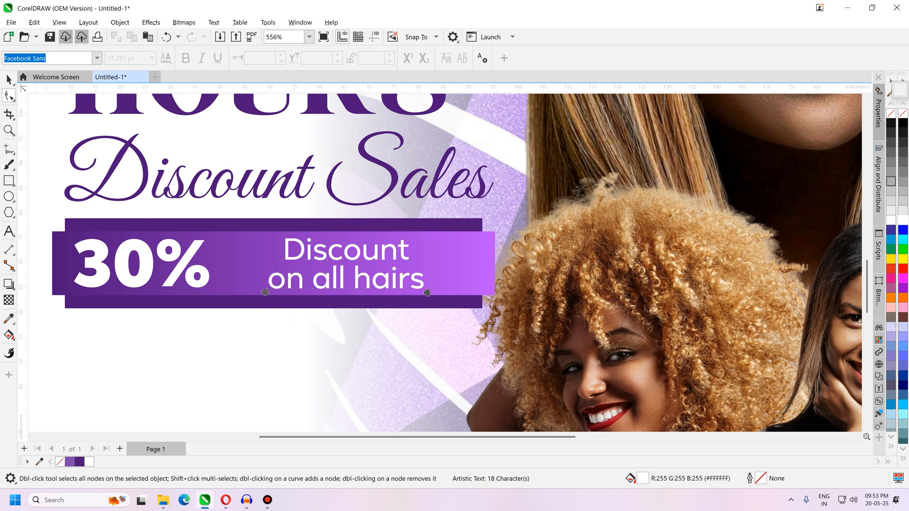
left_click(10, 81)
left_click(535, 57)
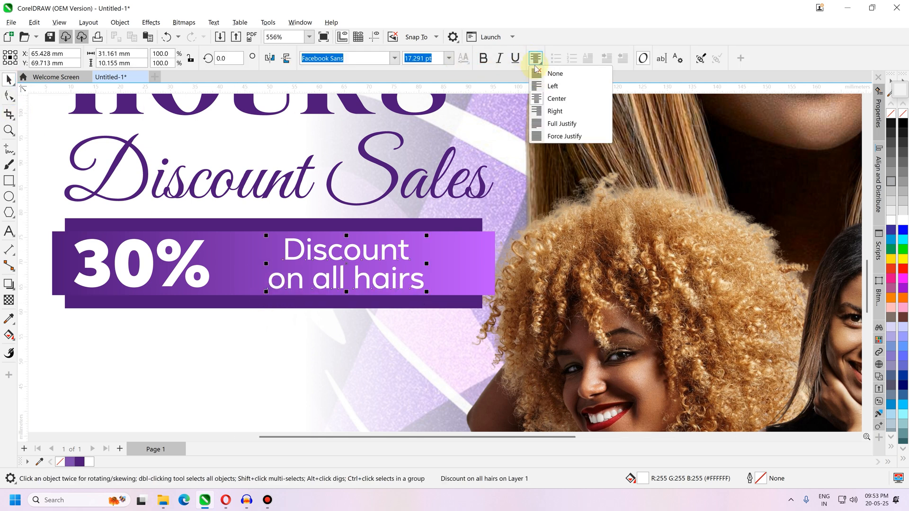
left_click(551, 86)
left_click_drag(286, 241, 243, 247)
key("Escape")
scroll(211, 267, "down", 1)
scroll(211, 268, "up", 1)
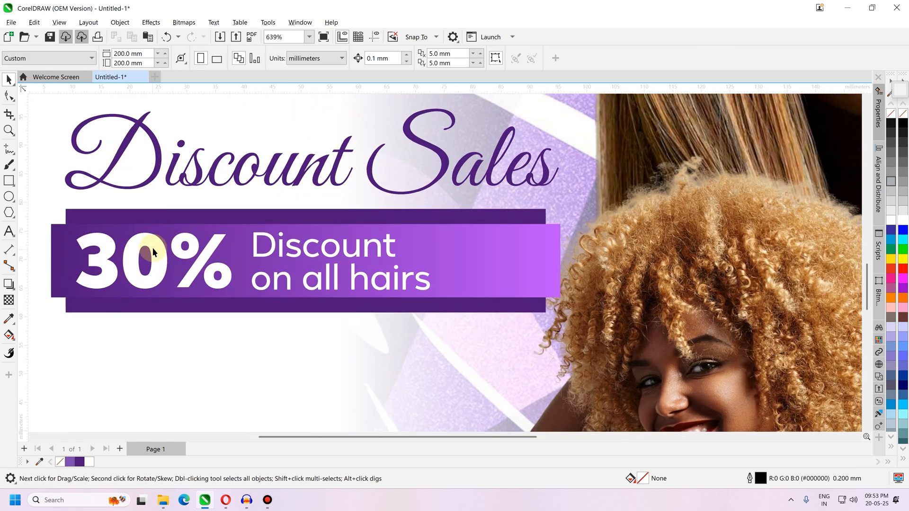
Step: Move the "30%" and "Discount on all hairs" texts together slightly to the right inside the bar
left_click(203, 244)
left_click(212, 251, "shift")
left_click(254, 239, "shift")
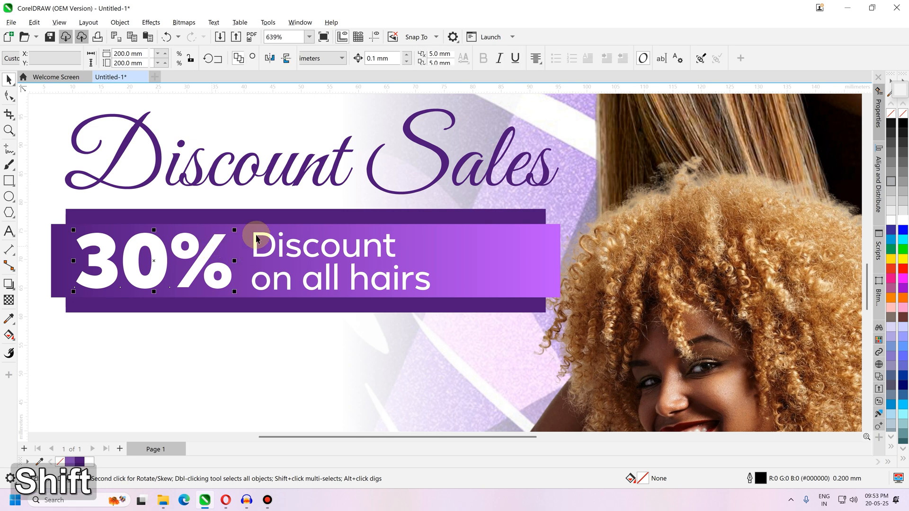
left_click_drag(258, 237, 278, 237)
key("Escape")
Step: Shorten the dark and gradient bars together to about 83.8 mm wide so they fit closely around the discount text
left_click(513, 250)
left_click(513, 215, "shift")
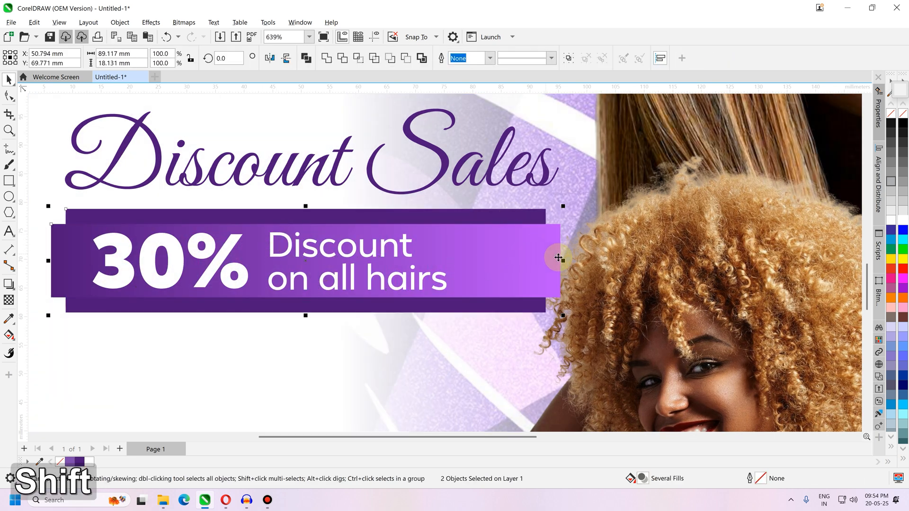
left_click_drag(562, 261, 490, 267)
scroll(385, 306, "down", 5)
key("Escape")
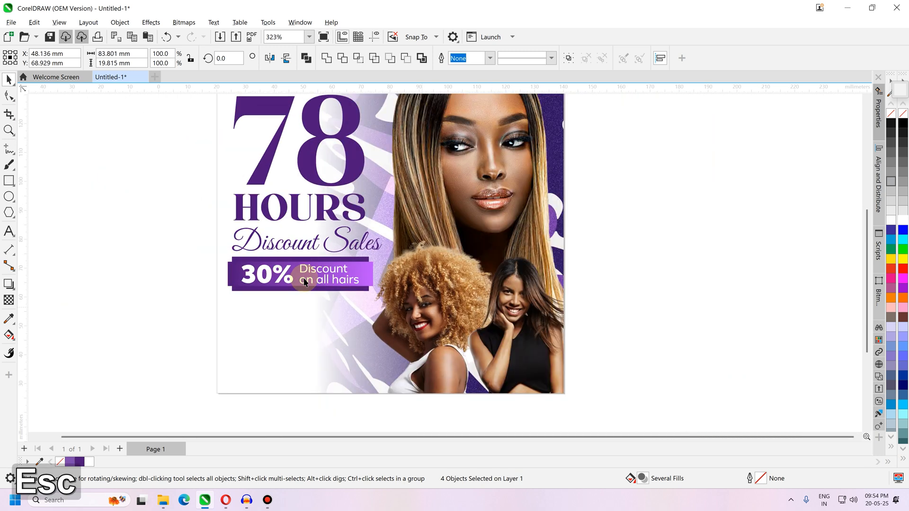
Step: Place a black copy of the two-line discount text in the white area below the bar
scroll(357, 294, "up", 1)
scroll(356, 294, "up", 2)
scroll(233, 218, "up", 1)
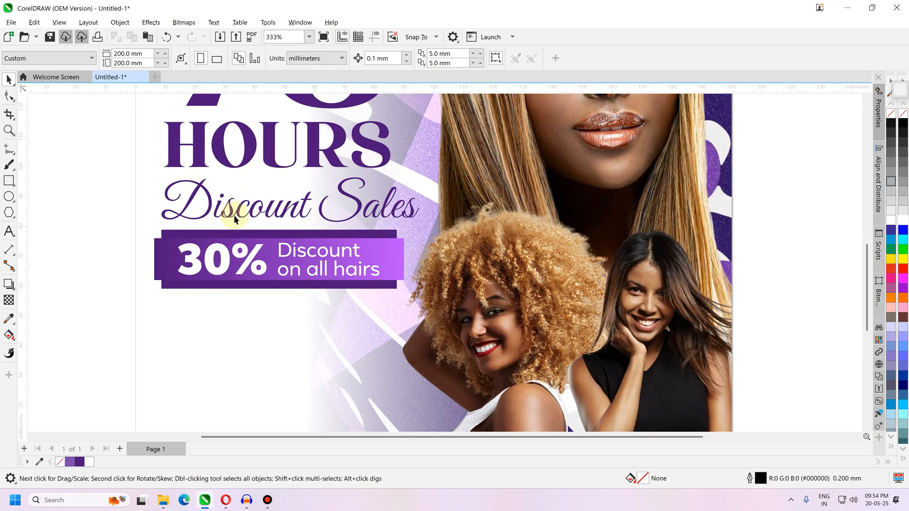
left_click_drag(292, 270, 220, 316)
double_click(220, 325)
Step: Replace the copied text with "Nuy Human hair for ass low as Rs. 1000" and correct "Nuy" to "Buy"
key("ctrl+a")
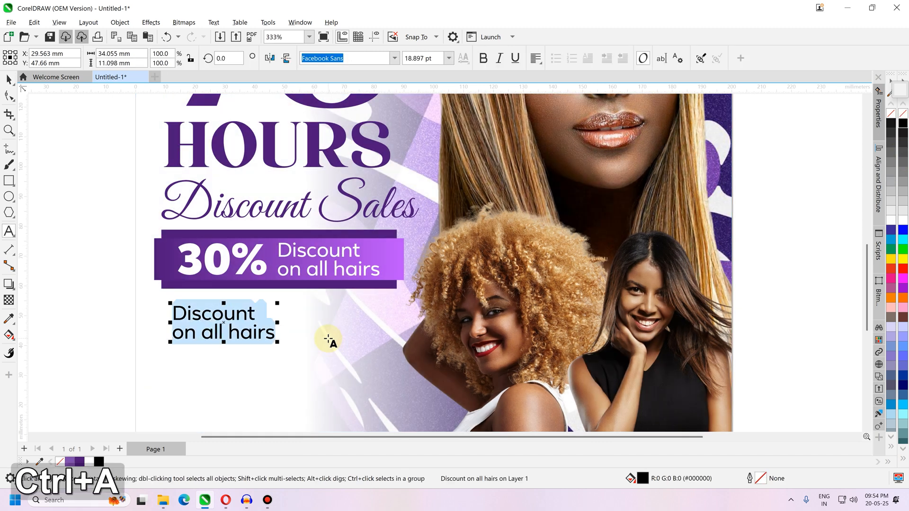
type("Nuy H")
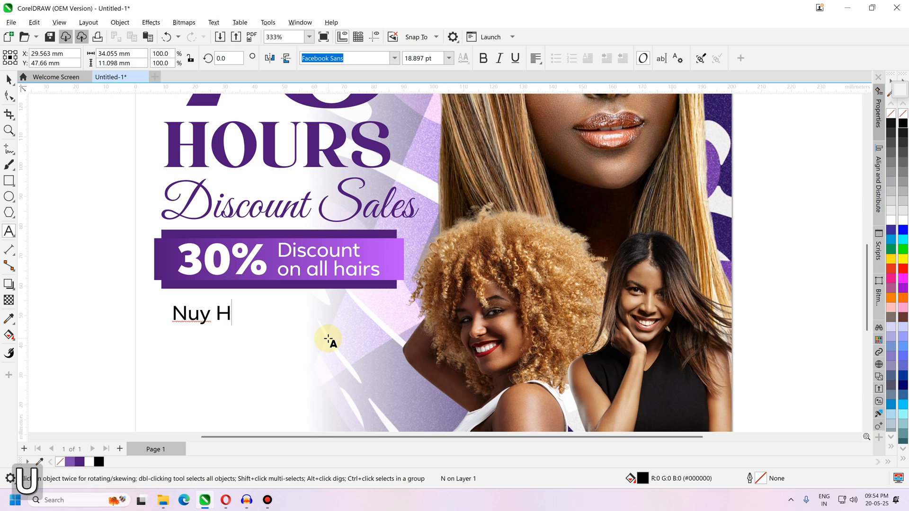
type("uman hair foa")
key("BackSpace")
key("BackSpace")
type("r ass low as Rs.1000")
key("ctrl+Left")
type("Rs")
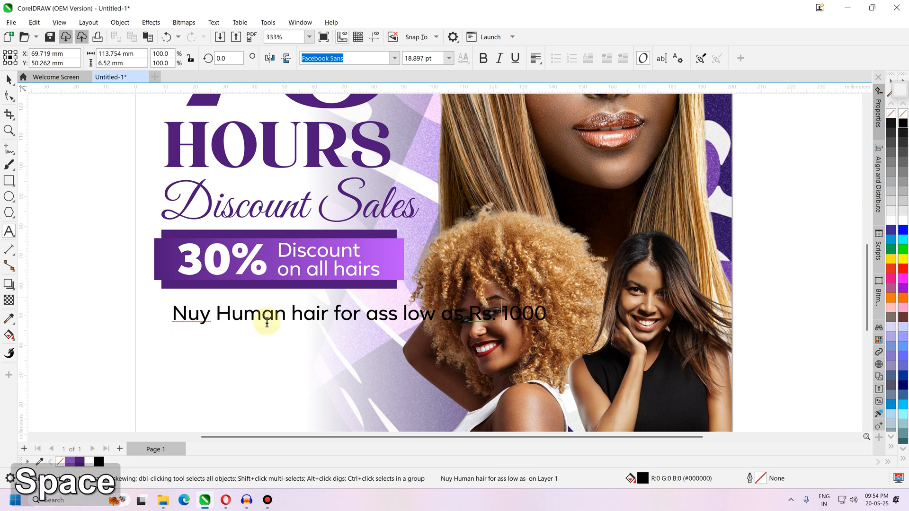
left_click_drag(183, 315, 172, 315)
type("B")
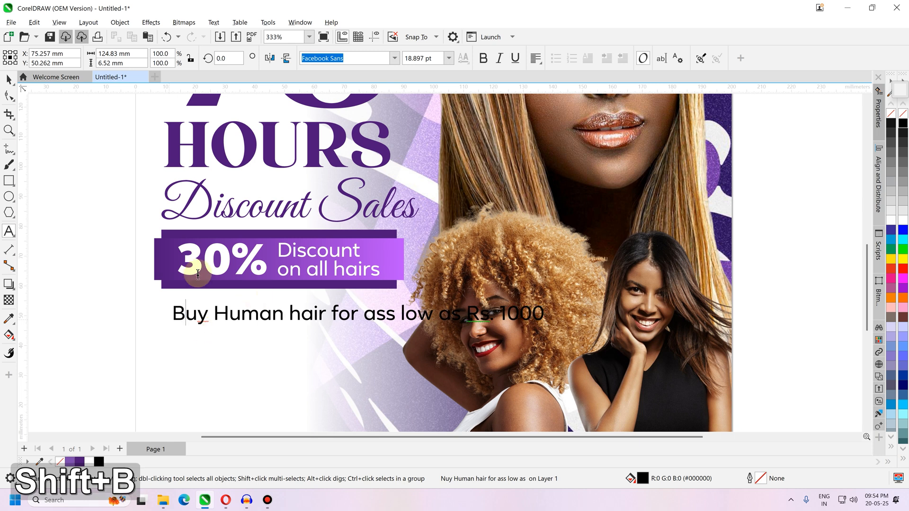
Step: Scale the offer line down to about 73 mm wide and correct "ass" to "as"
left_click_drag(546, 327, 503, 322)
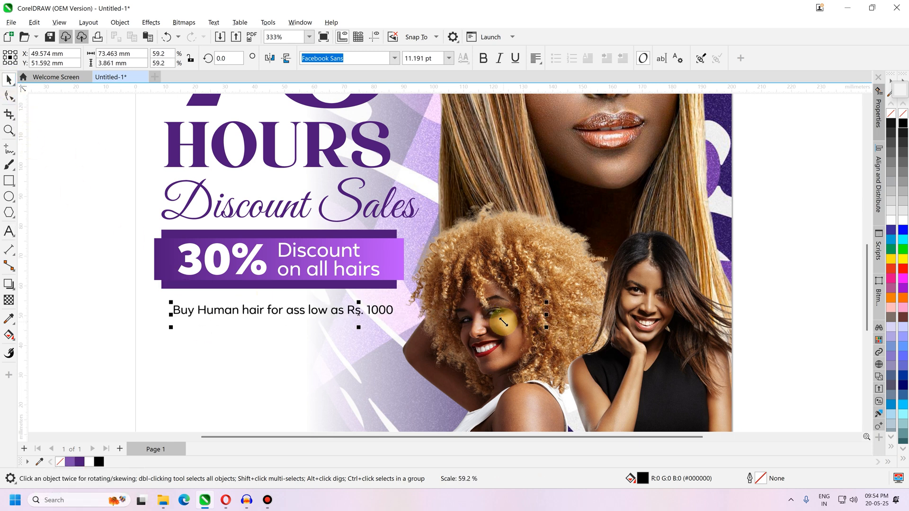
left_click(299, 310)
key("BackSpace")
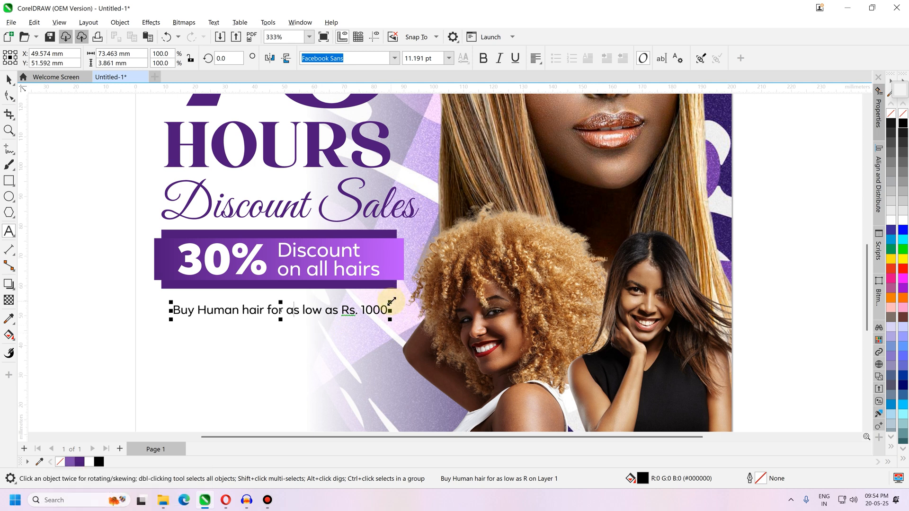
Step: Add two lines below the offer line reading "Get a free Gift when you shop" and "Get Offers in our wholesale purchase"
scroll(243, 345, "up", 2)
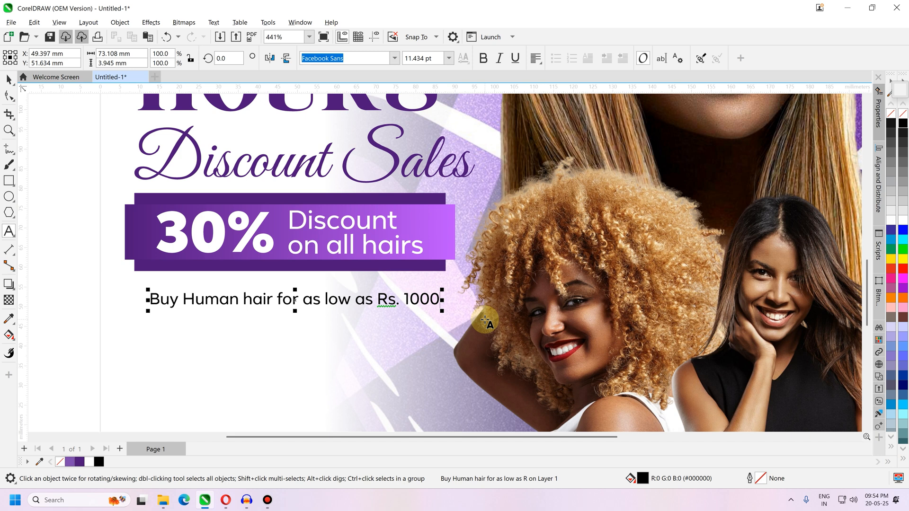
key("Return")
type("Get ")
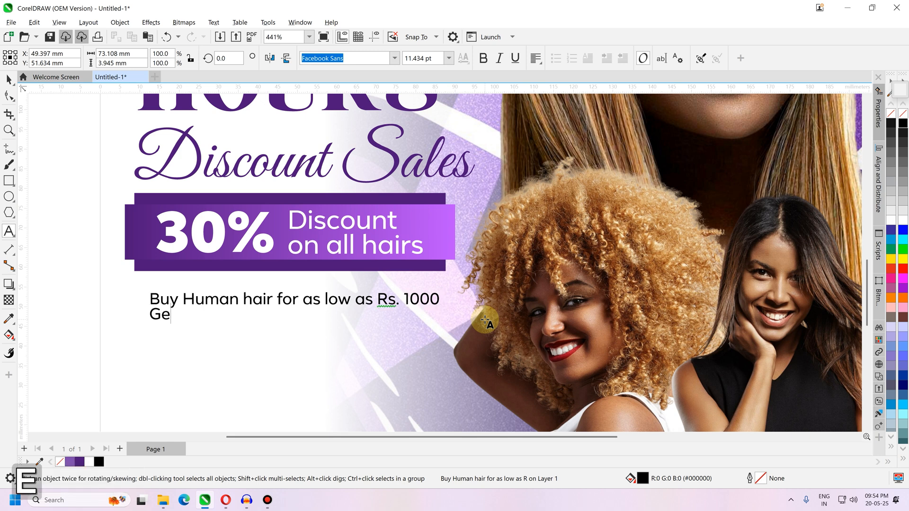
type("a free Gift when you shop")
key("Return")
type("Get Offers in our wholesale purchase")
key("Escape")
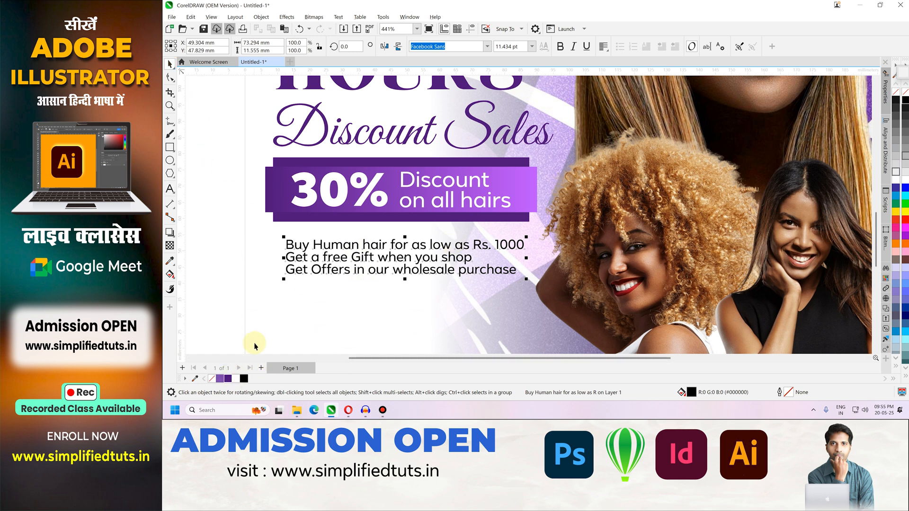
Step: Format the three-line offer text with wider line spacing, dark purple fill (#4D1678) and bold type
left_click(170, 78)
left_click_drag(282, 278, 284, 306)
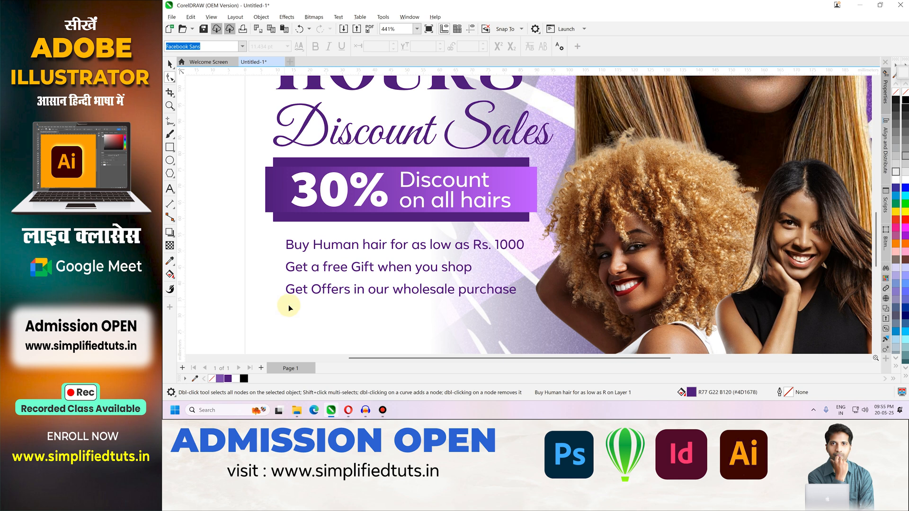
key("space")
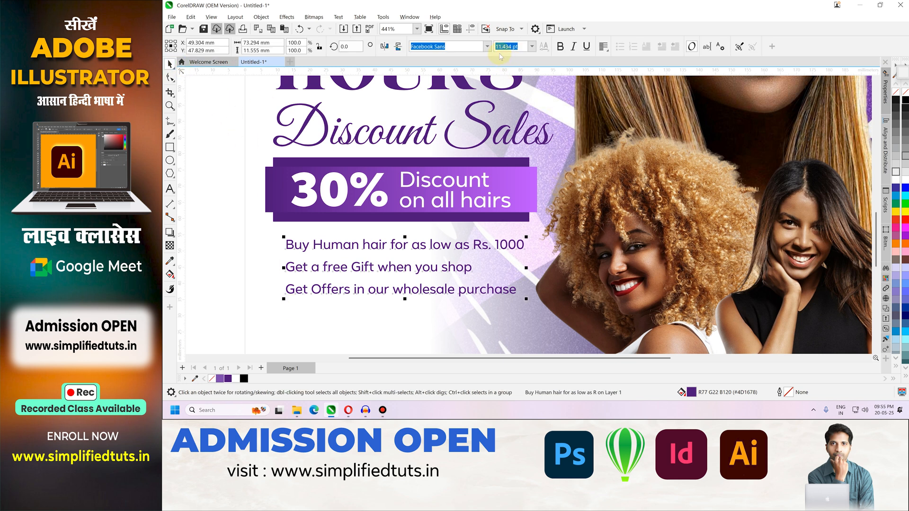
left_click(559, 49)
left_click_drag(418, 242, 423, 243)
key("Escape")
Step: Draw a bullet circle about 1.7 mm wide before the first offer line, filled dark purple (#4D1678) without an outline
scroll(254, 279, "up", 3)
scroll(315, 242, "up", 1)
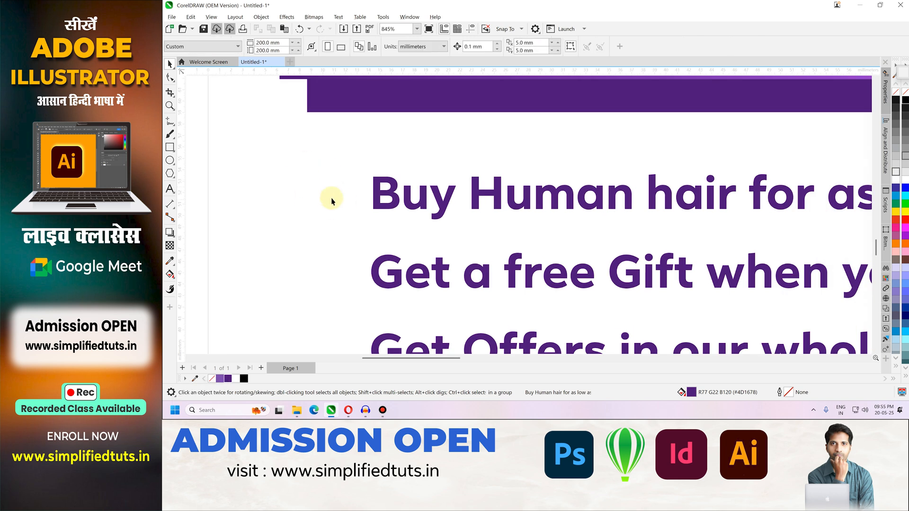
left_click_drag(324, 183, 343, 202)
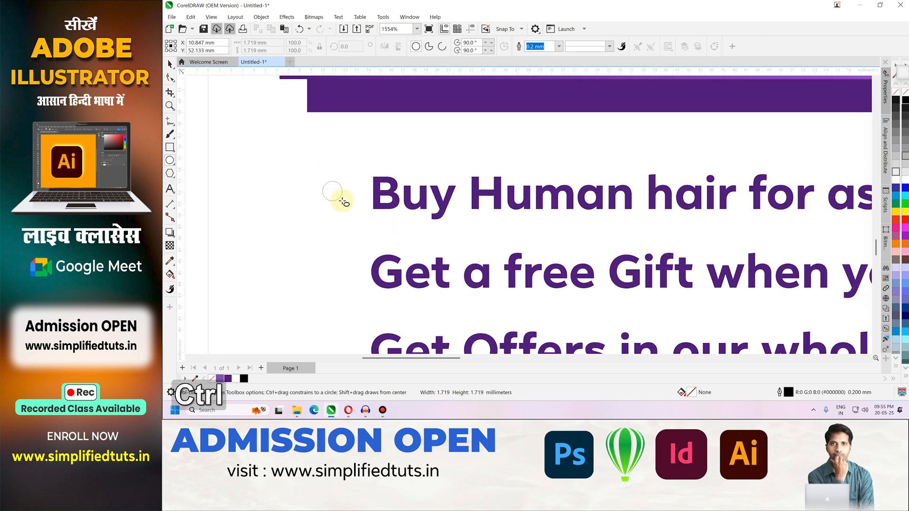
key("space")
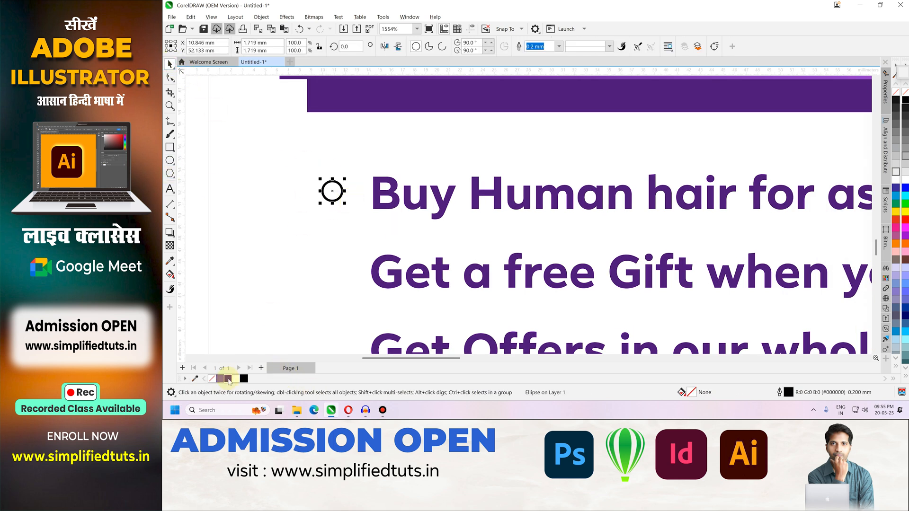
right_click(211, 379)
Step: Copy the bullet circle straight down in front of the second and third offer lines
left_click_drag(335, 190, 344, 270)
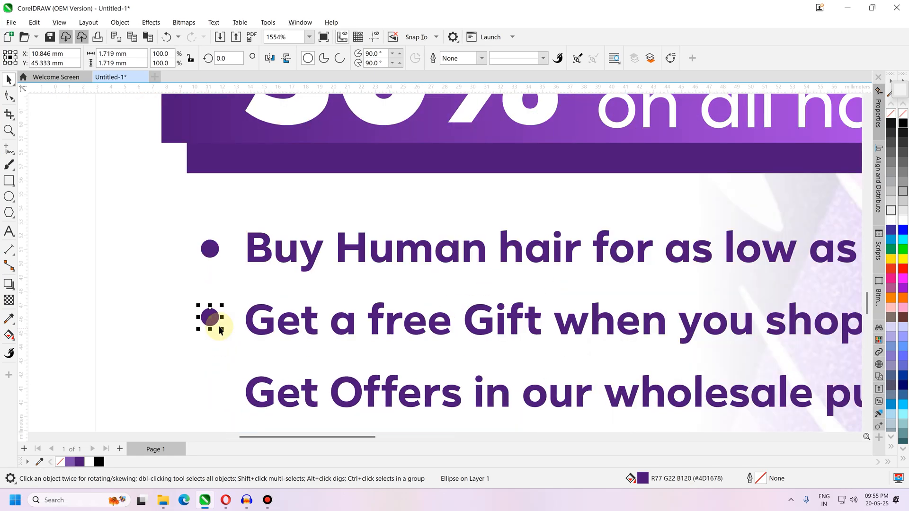
left_click_drag(219, 330, 208, 396)
key("Escape")
Step: Group the three bullets with the offer text and align the group to the left edge of the dark purple bar
scroll(193, 263, "down", 2)
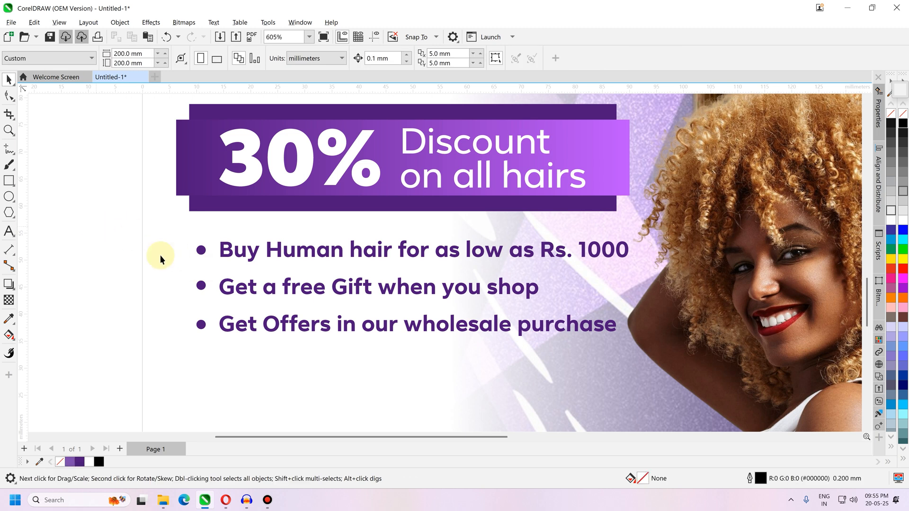
left_click_drag(675, 385, 675, 385)
key("ctrl+g")
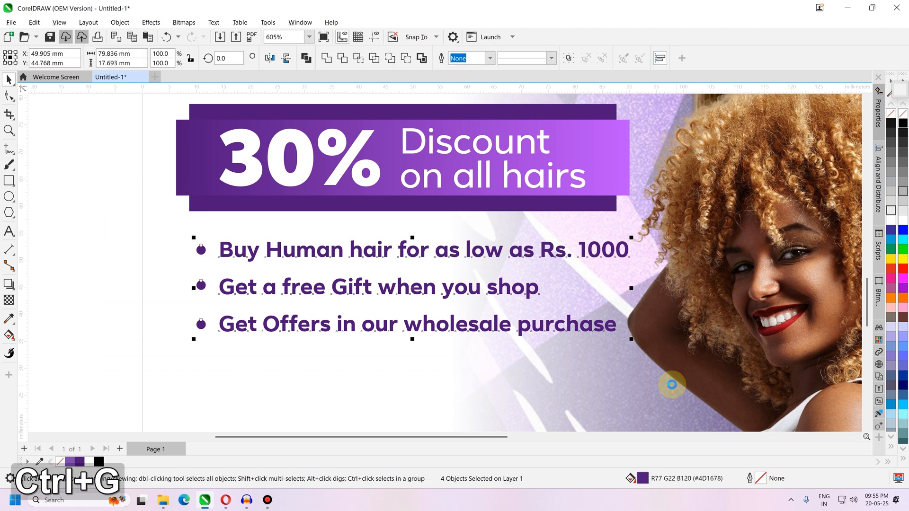
left_click(222, 207, "shift")
key("l")
key("Escape")
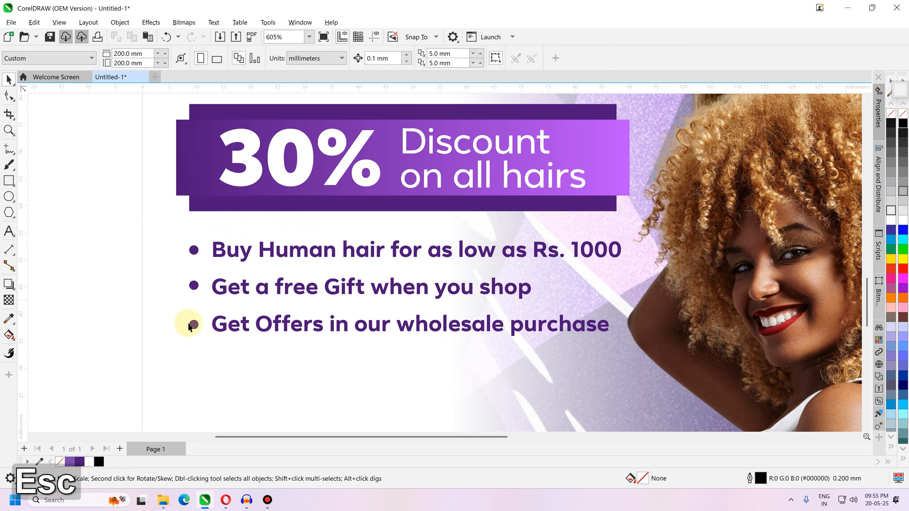
scroll(194, 257, "down", 5)
key("Escape")
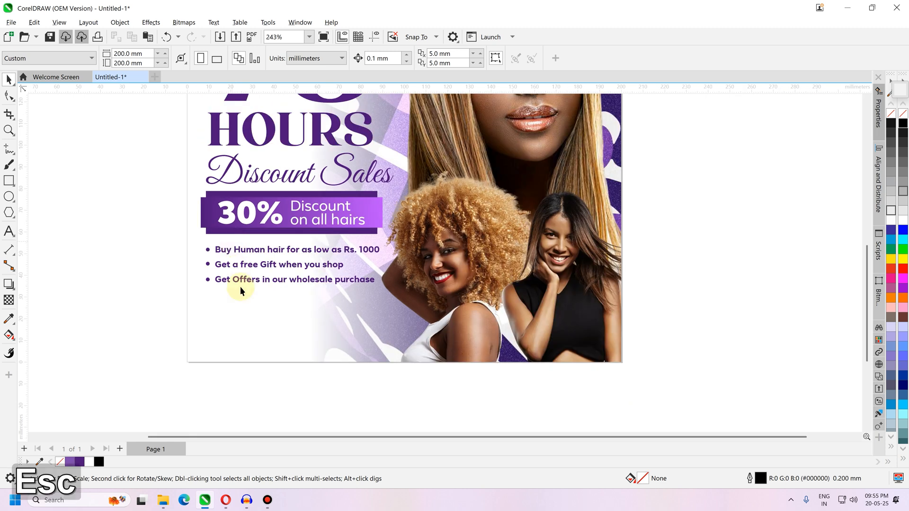
scroll(265, 330, "down", 2)
scroll(287, 138, "up", 1)
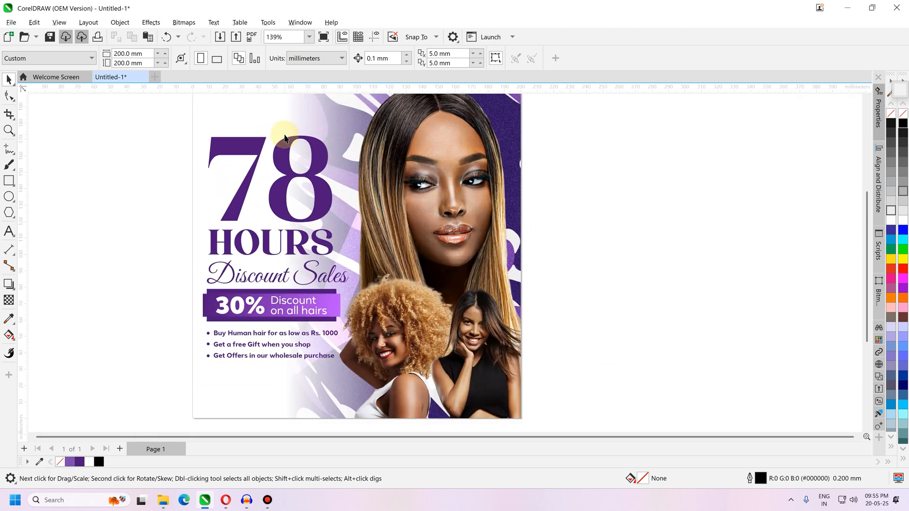
left_click(289, 163)
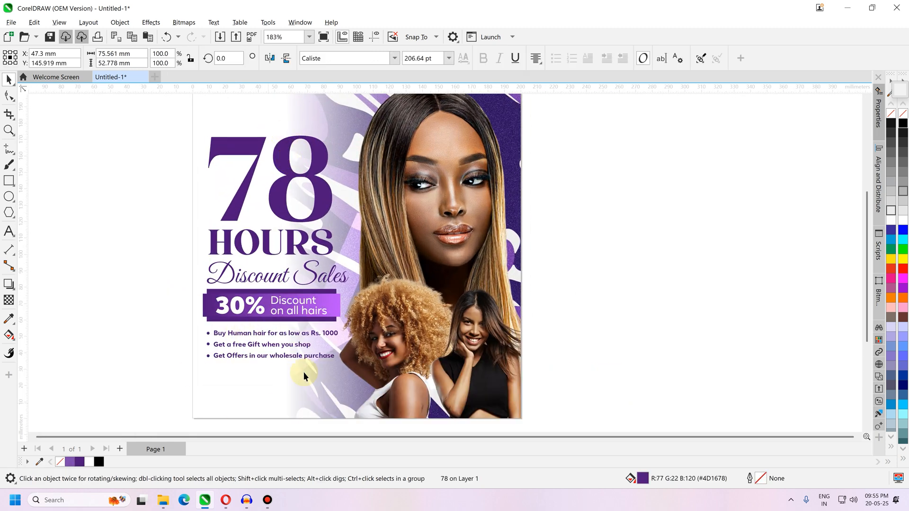
left_click(270, 405)
Step: Draw a rectangle about 216.6 × 18.4 mm across the bottom of the poster, extending past both page edges
scroll(271, 404, "up", 2)
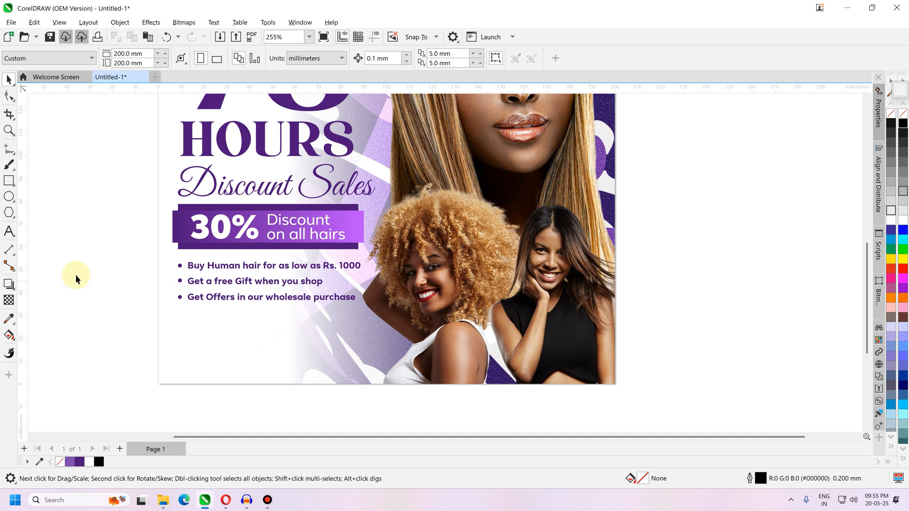
left_click(9, 181)
scroll(202, 371, "down", 1)
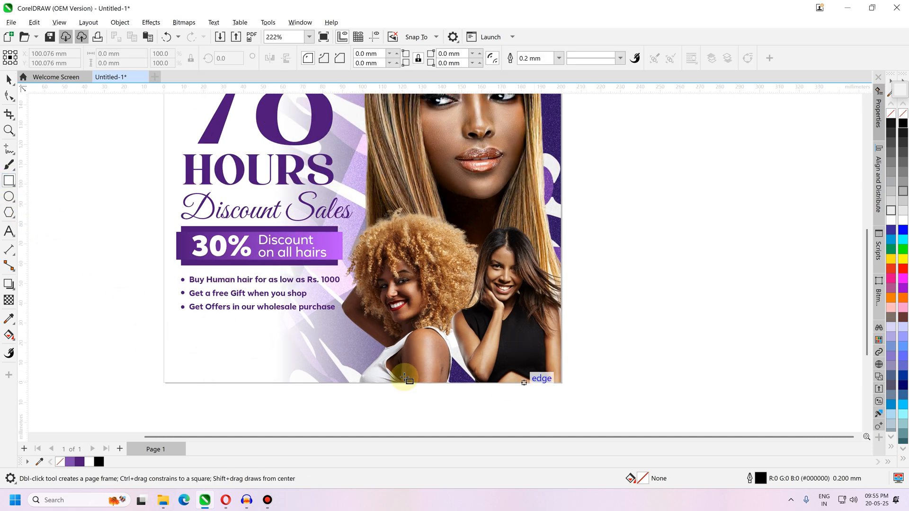
scroll(289, 349, "up", 1)
mouse_move(122, 340)
left_mouse_down()
mouse_move(406, 381)
mouse_move(620, 389)
mouse_move(621, 381)
left_mouse_up()
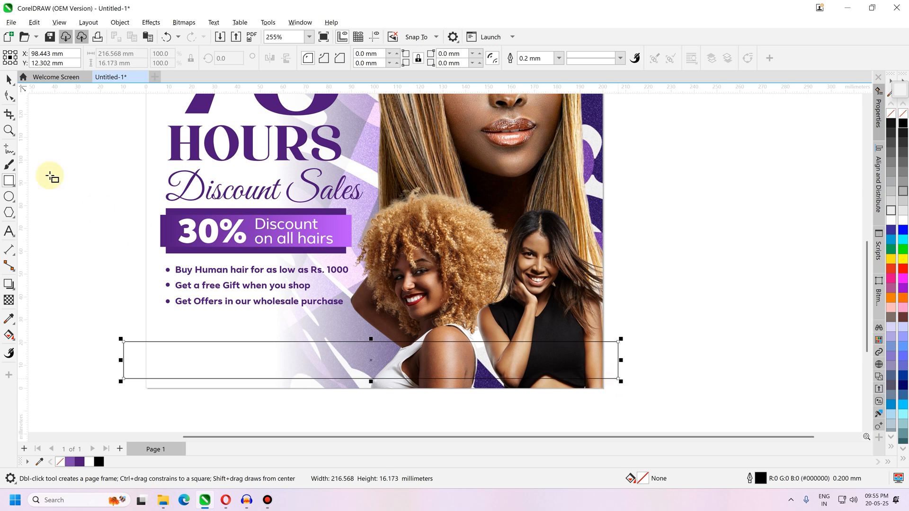
key("space")
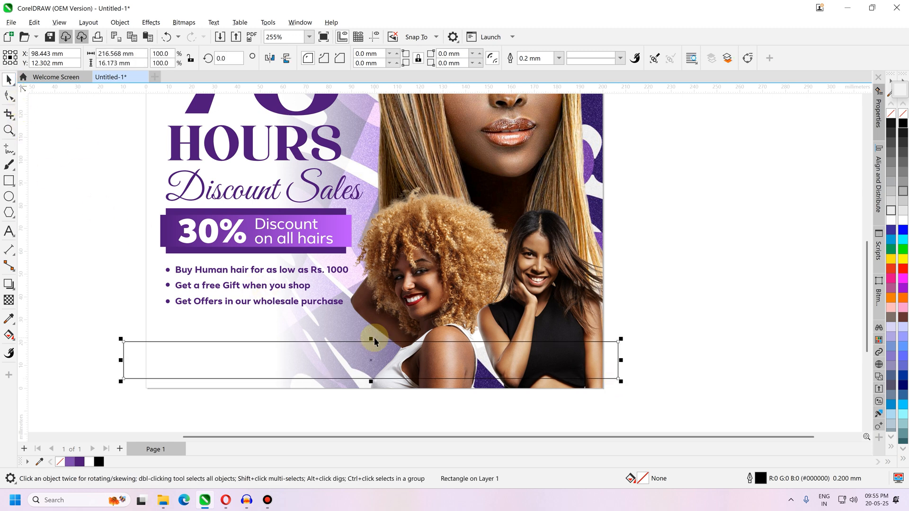
left_click_drag(376, 337, 376, 330)
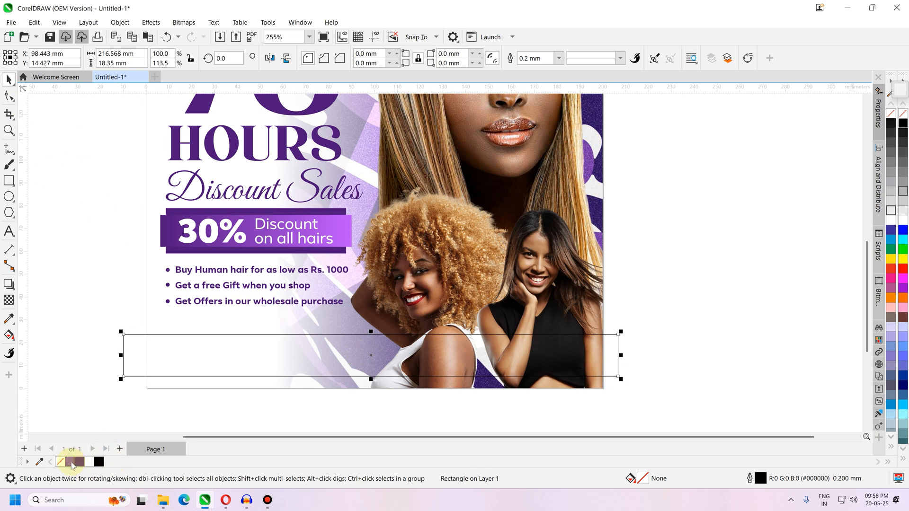
Step: Fill the bottom rectangle with purple (#6F21B8) and remove its outline
left_click(70, 462)
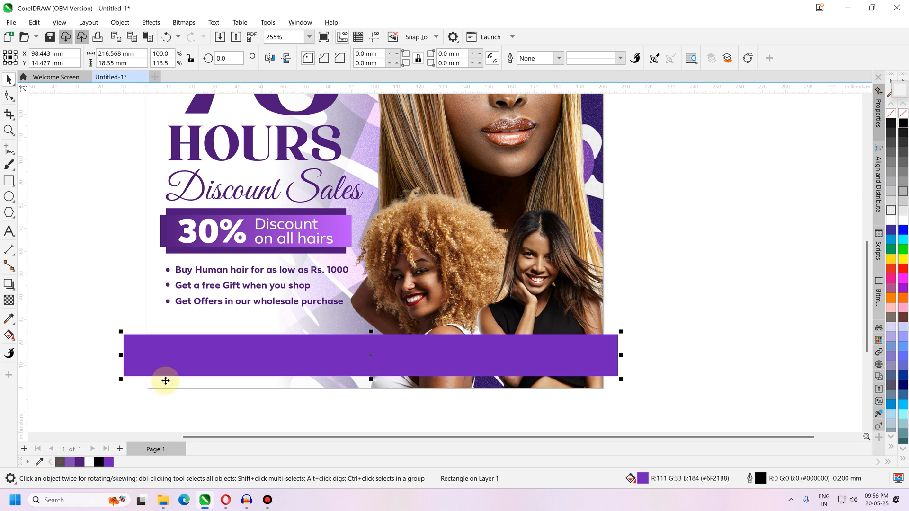
scroll(213, 365, "up", 1)
key("Escape")
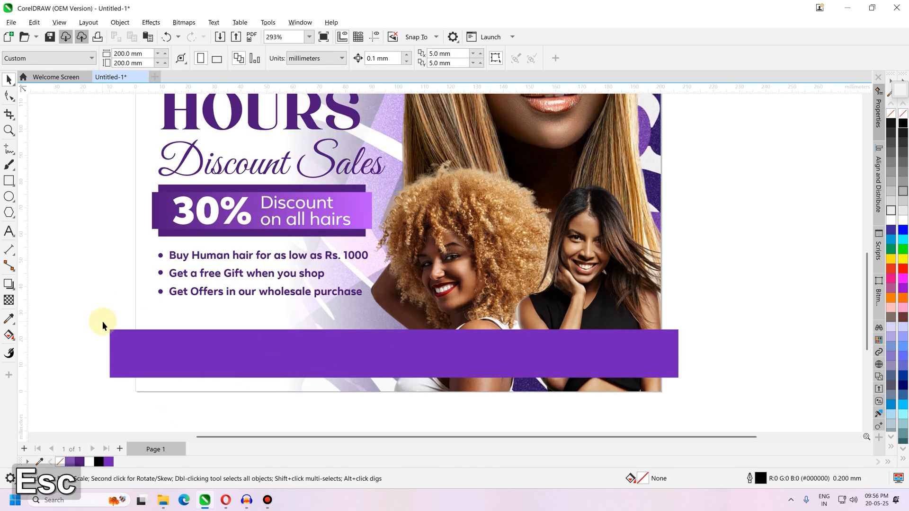
Step: Draw a square, rotate it into a diamond about 65.4 mm wide and centre it vertically on the purple bottom strip
left_click(9, 183)
left_click_drag(246, 273, 368, 395)
left_click(314, 303)
left_click_drag(373, 265, 400, 364)
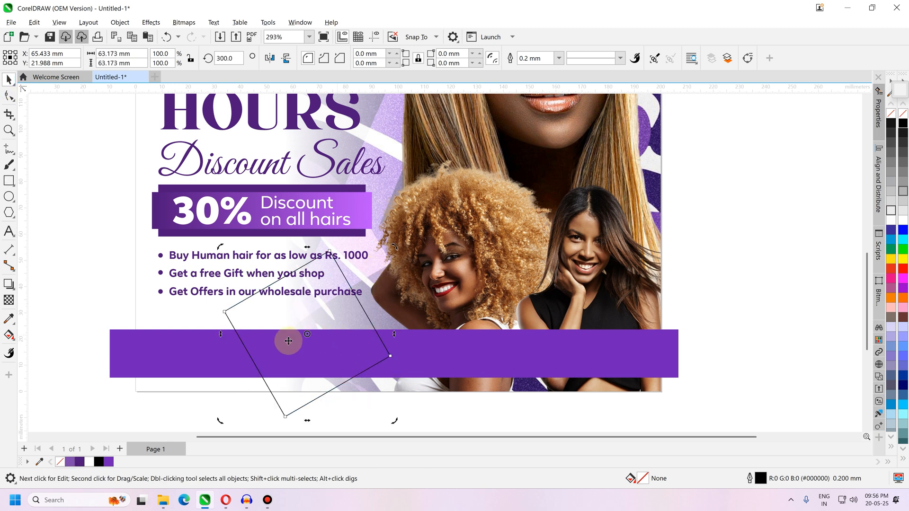
left_click_drag(391, 256, 365, 228)
left_click(186, 334, "shift")
key("Escape")
left_click_drag(318, 336, 339, 339)
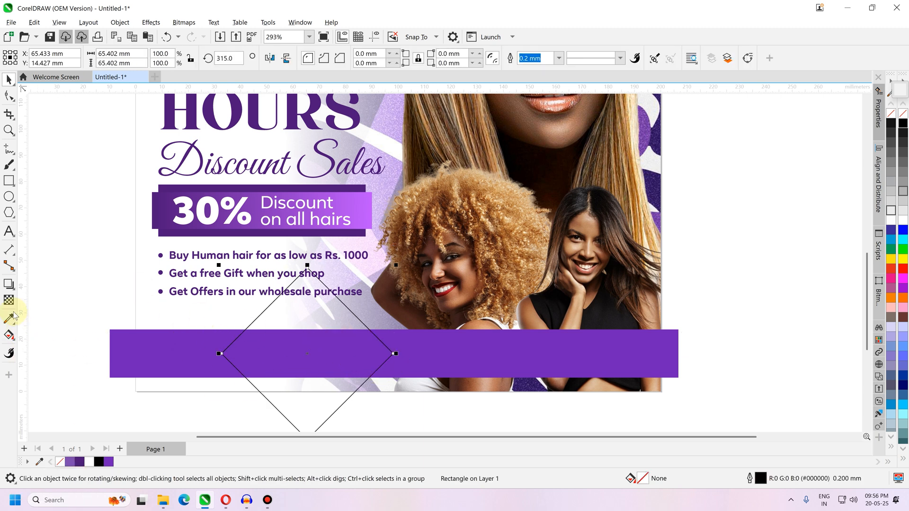
Step: Convert the diamond to curves, cut away its left corner to leave an open chevron, and shift it slightly left
left_click(8, 94)
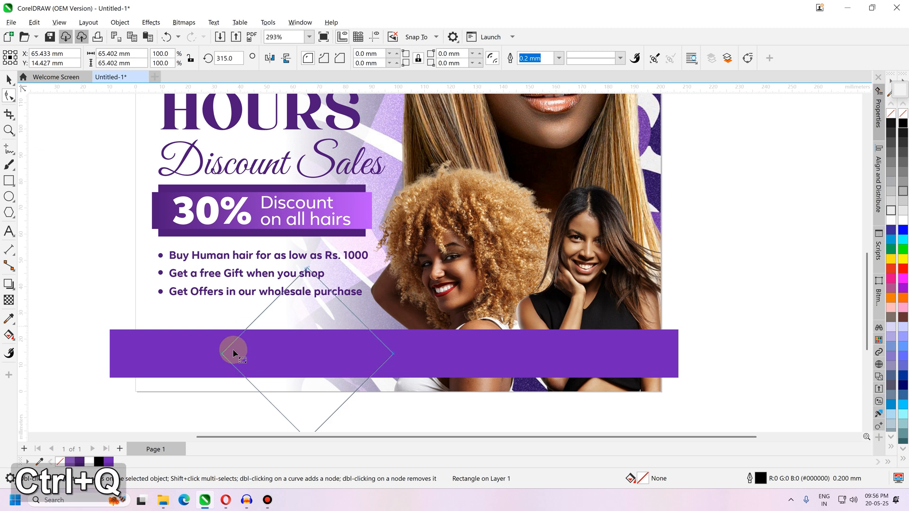
key("ctrl+q")
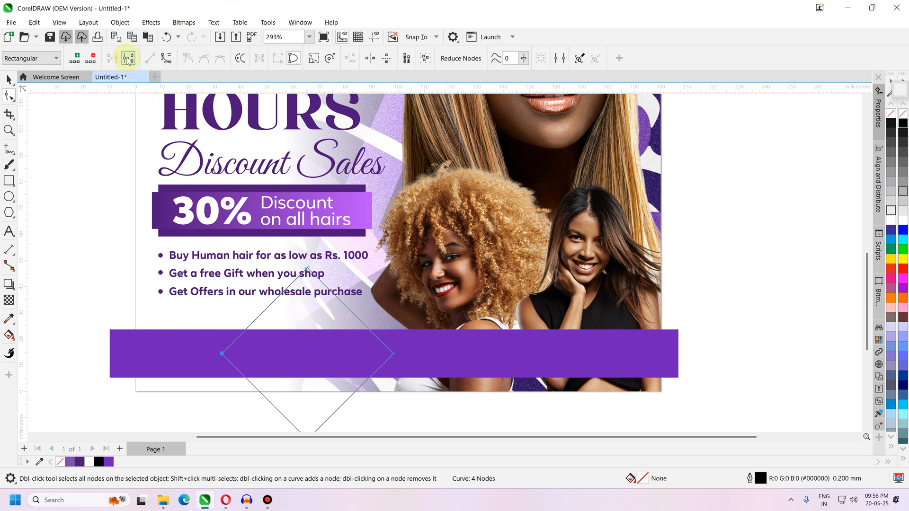
left_click(128, 58)
left_click(246, 358)
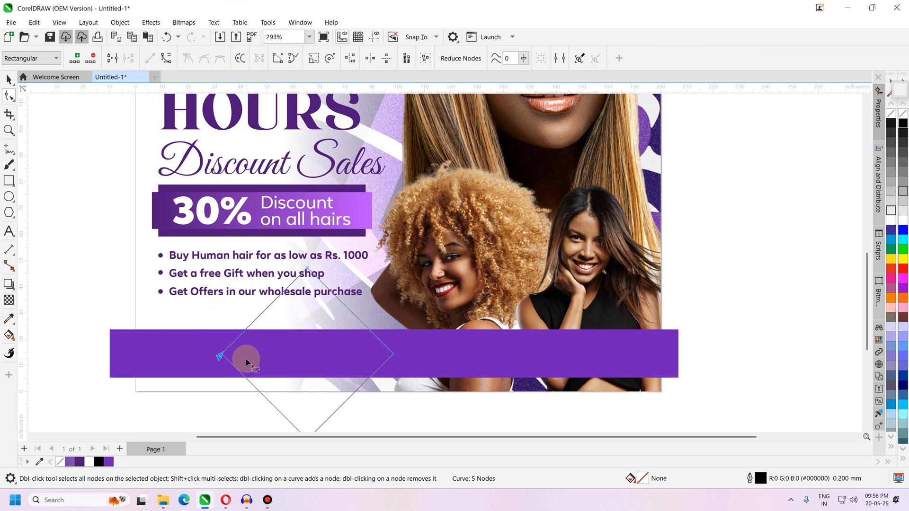
key("Delete")
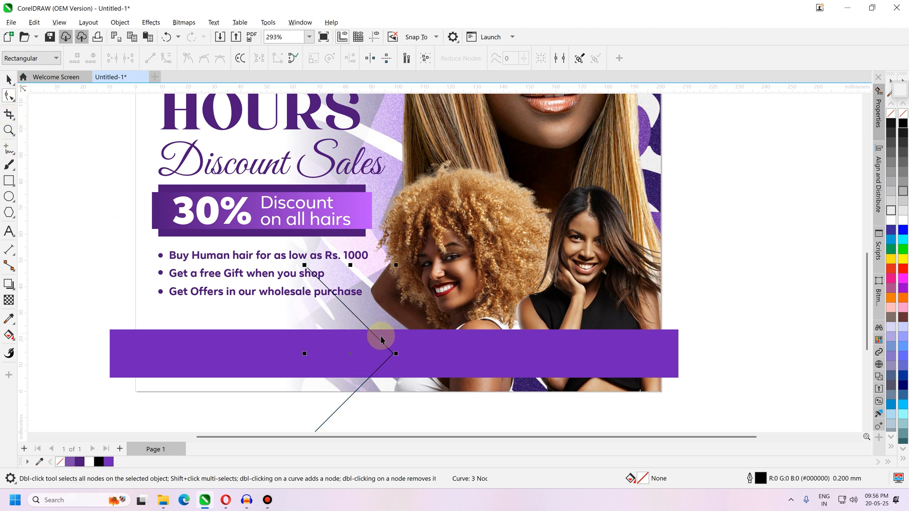
key("space")
left_click_drag(377, 335, 360, 339)
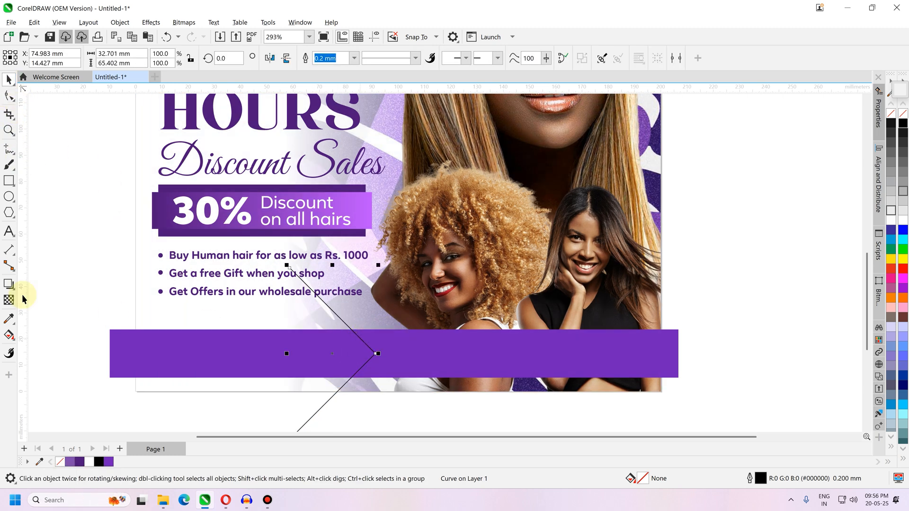
Step: Smart-fill the strip area left of the chevron to make an arrow shape, and delete the chevron line
left_click(9, 337)
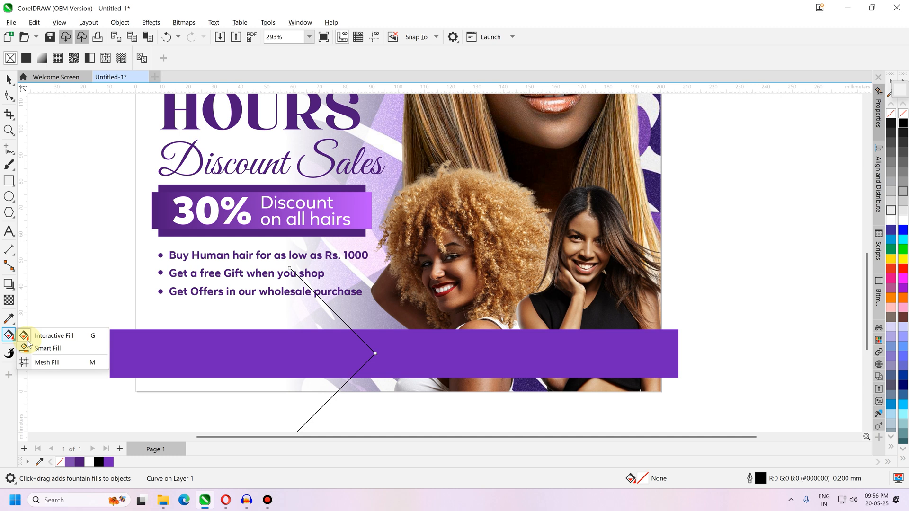
left_click(61, 350)
left_click(274, 346)
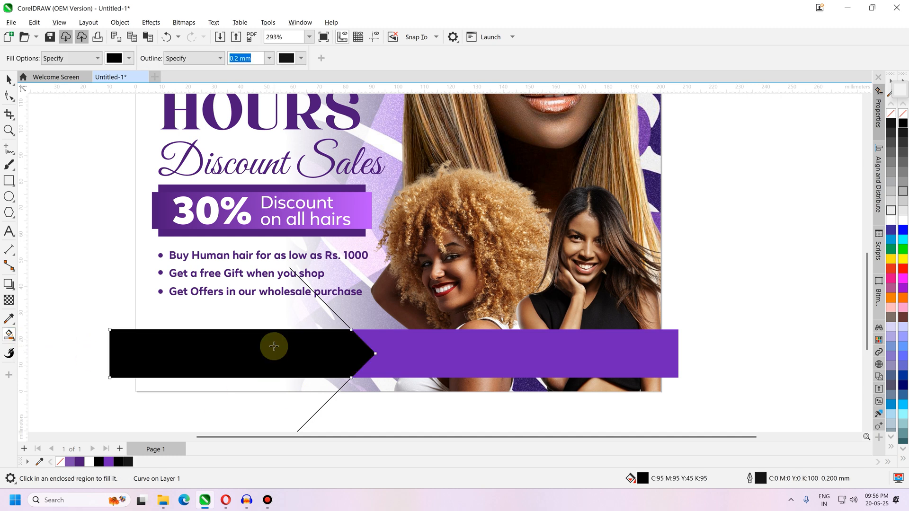
key("space")
left_click(322, 301)
key("Delete")
Step: Fill the arrow shape with dark purple (#4D1678) without outline, and PowerClip it with the purple strip into the poster frame
left_click(339, 351)
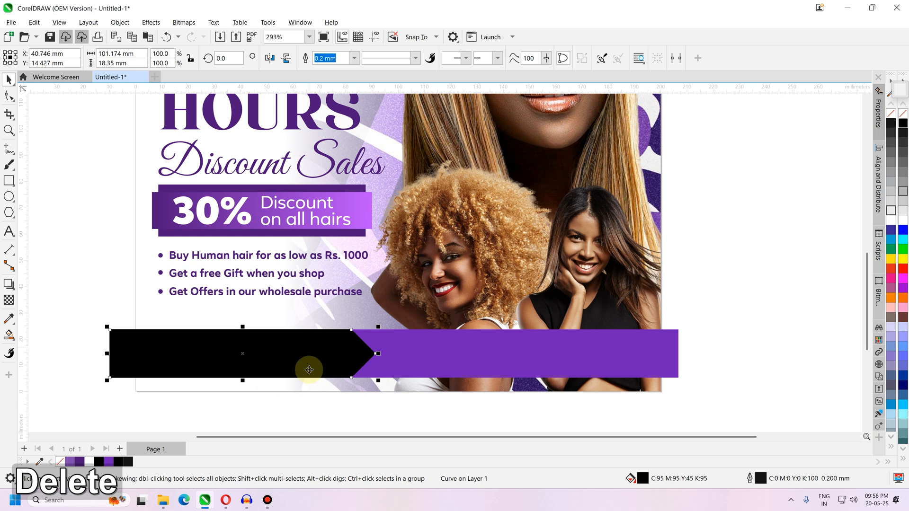
left_click(80, 462)
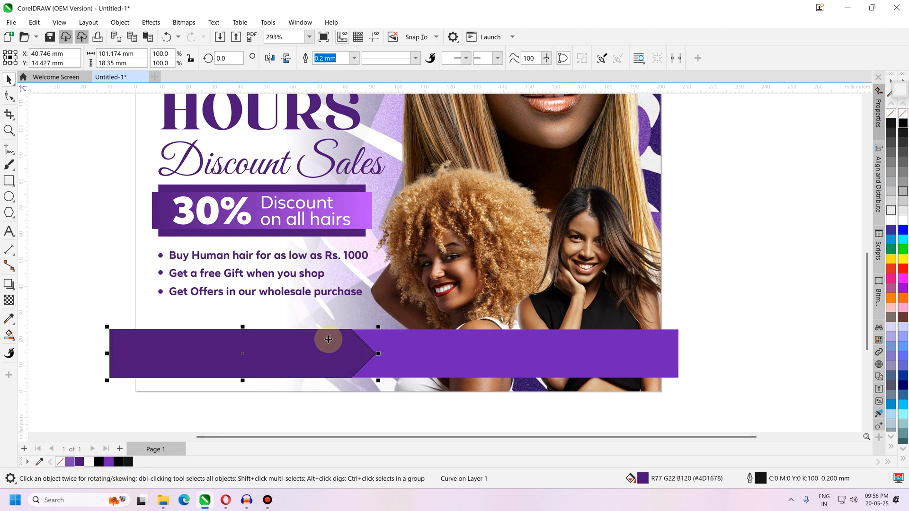
left_click(399, 355, "shift")
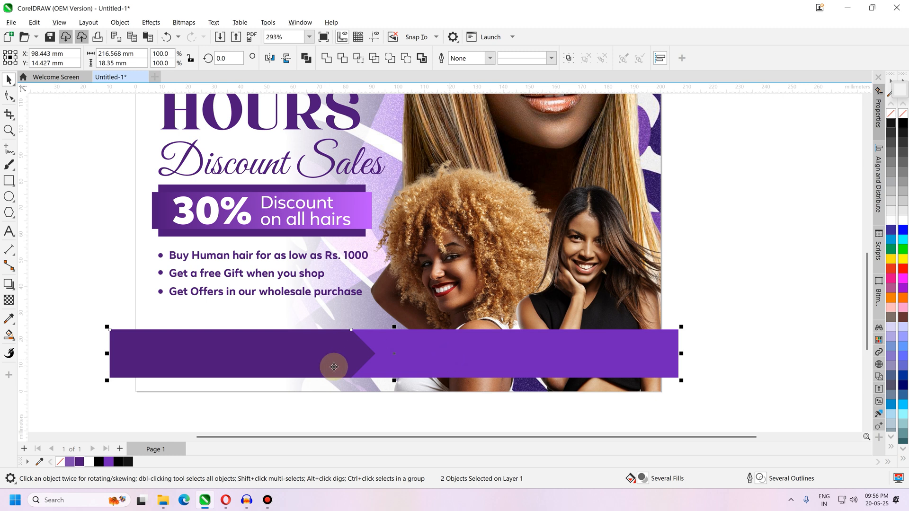
key("alt+v")
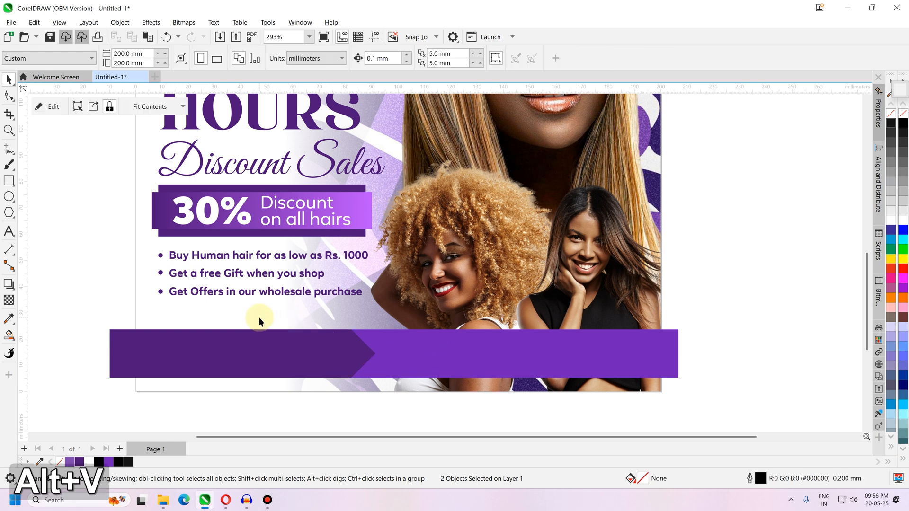
key("Escape")
scroll(435, 331, "down", 2)
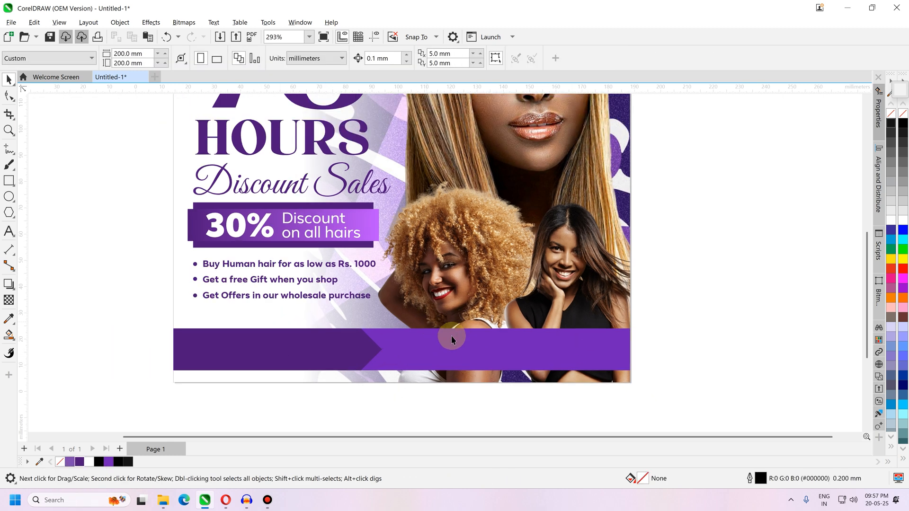
Step: Open the poster frame's PowerClip contents and bring both smaller women's portraits in front of the bottom strip
left_click(399, 340)
double_click(364, 350)
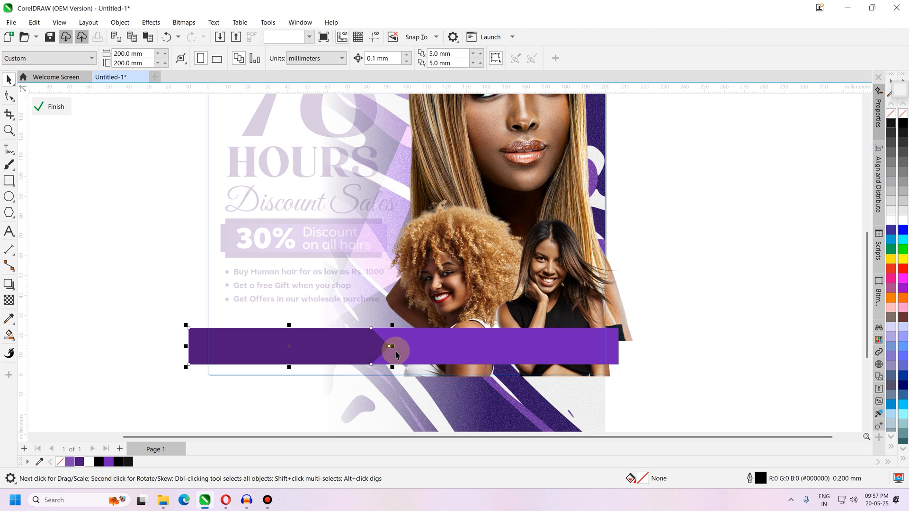
left_click(491, 296, "shift")
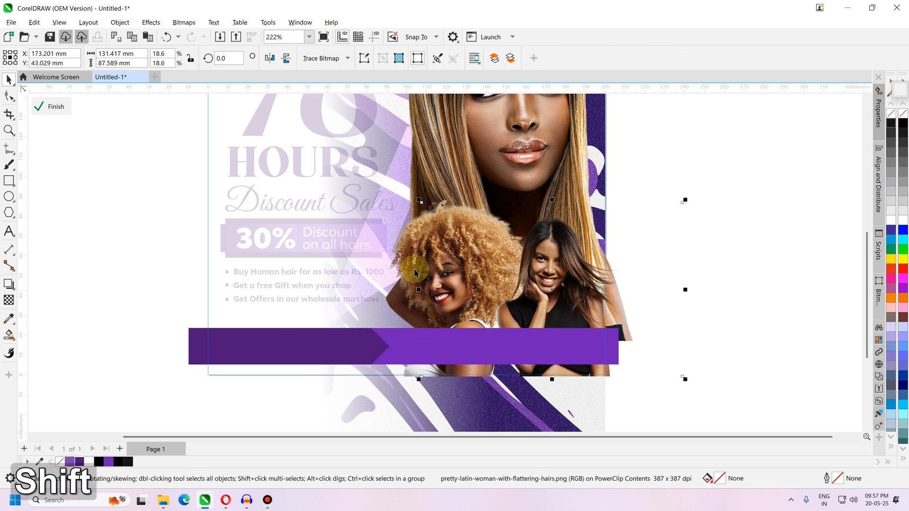
left_click(434, 274, "shift")
key("shift+Page_Up")
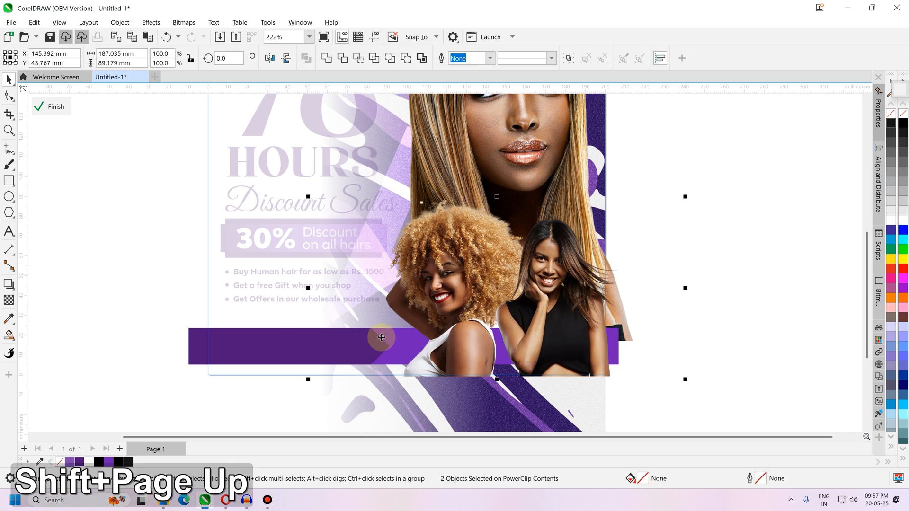
Step: Shift the curly-haired woman's portrait slightly to the right, and undo the same shift of the portrait in the black top
left_click(475, 343)
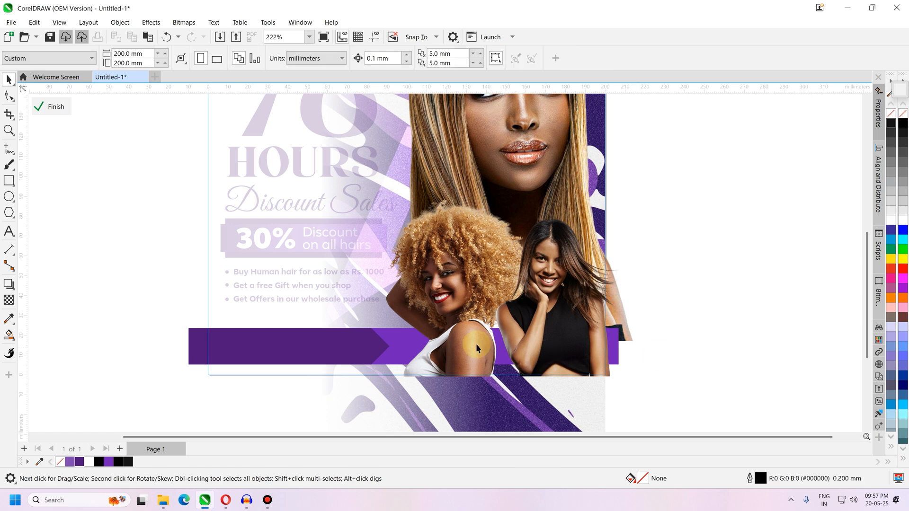
left_click_drag(412, 252, 436, 269)
key("ctrl+z")
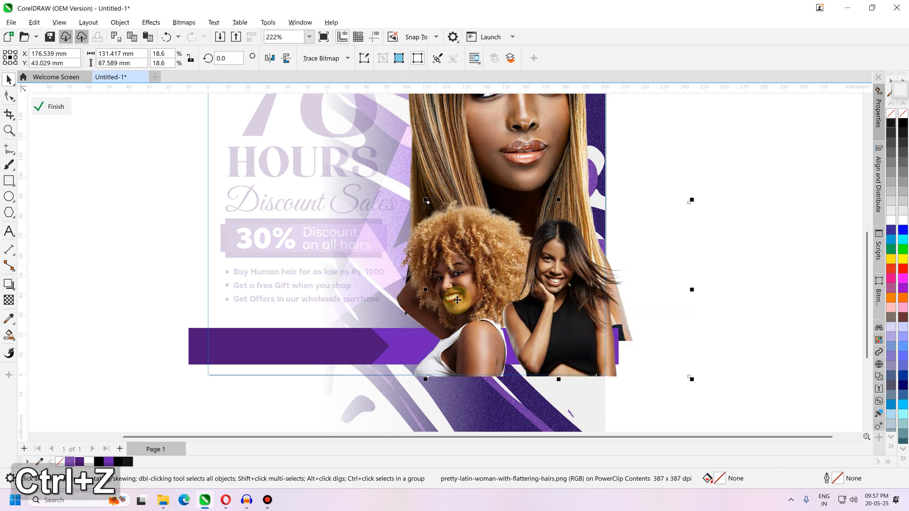
key("Escape")
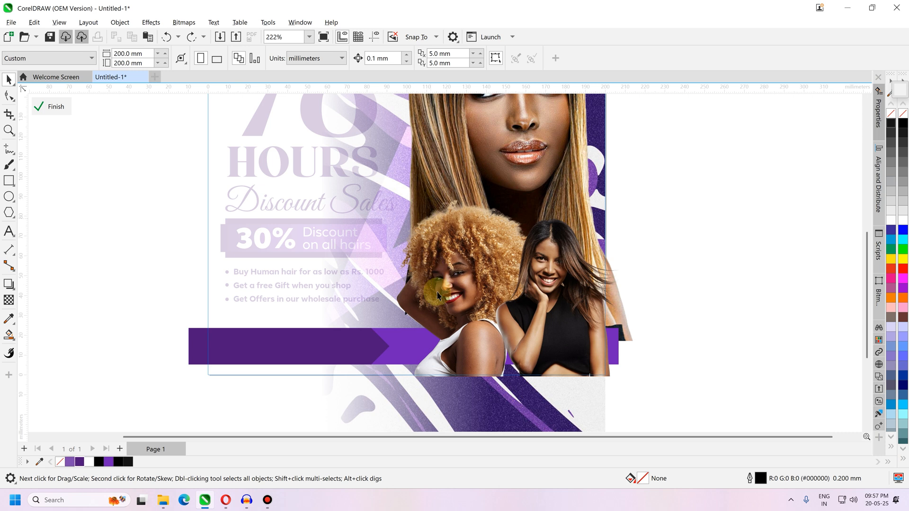
Step: Nudge both smaller portraits together slightly left in 0.1 mm increments and finish editing the PowerClip contents
left_click(438, 296)
left_click_drag(773, 416, 219, 152)
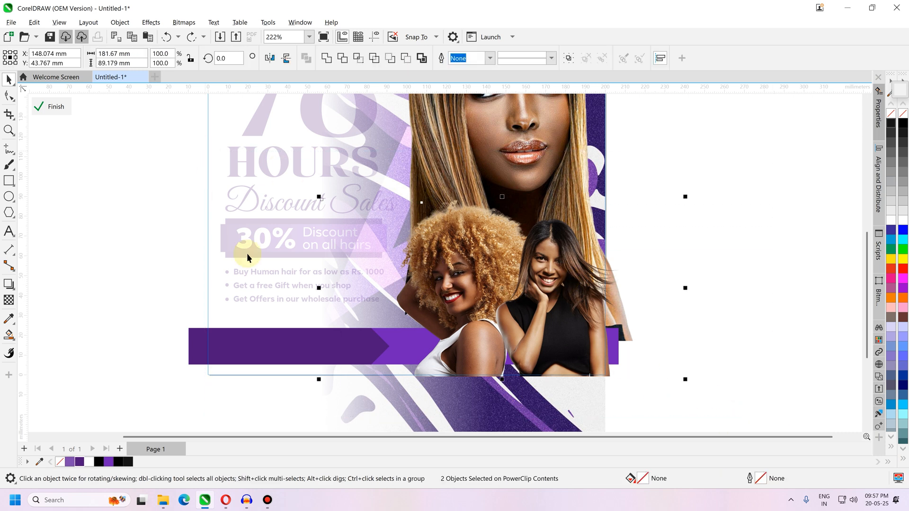
scroll(246, 254, "down", 1)
key("Left")
key("Left")
key("Left")
key("Left")
key("Left")
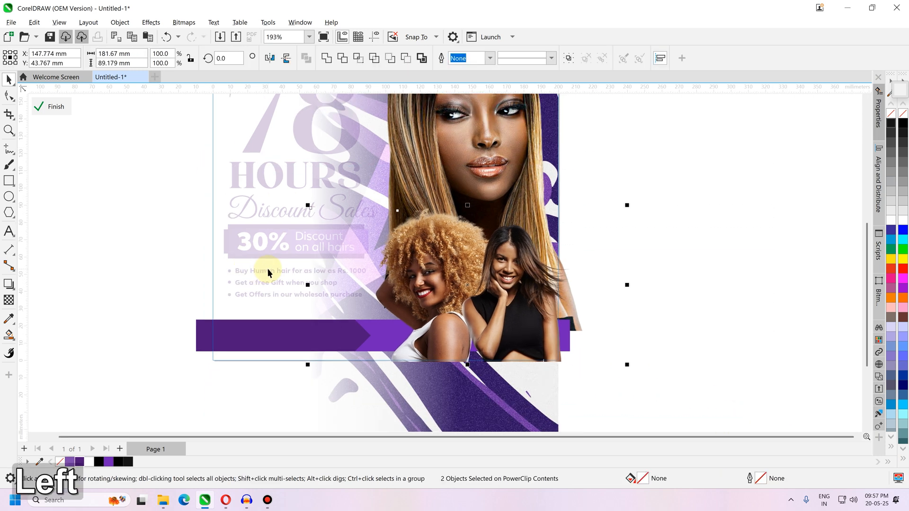
left_click(654, 278, "ctrl")
left_click(752, 282, "ctrl")
key("Escape")
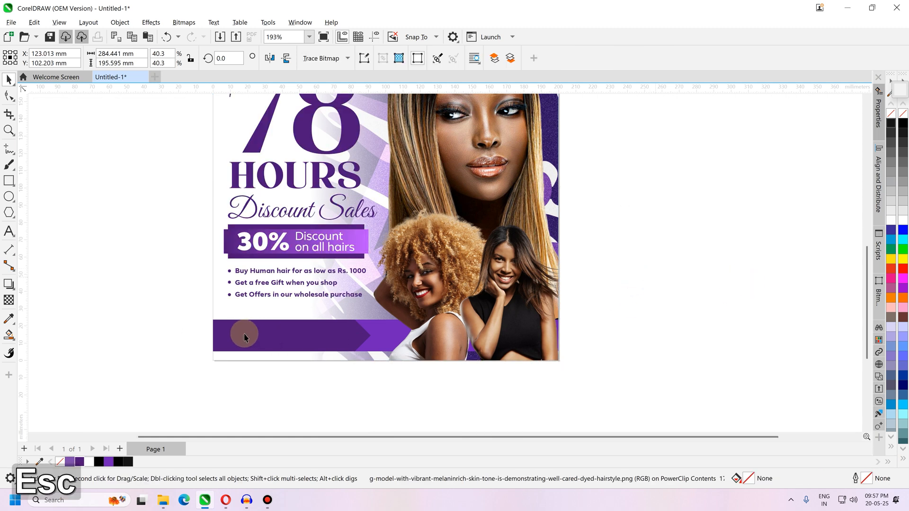
Step: Duplicate the white discount text onto the dark purple arrow and replace its wording with "FOR MORE DETAILS"
scroll(275, 202, "up", 3)
left_click_drag(329, 187, 256, 325)
double_click(305, 345)
key("ctrl+a")
type("FOR MORE D")
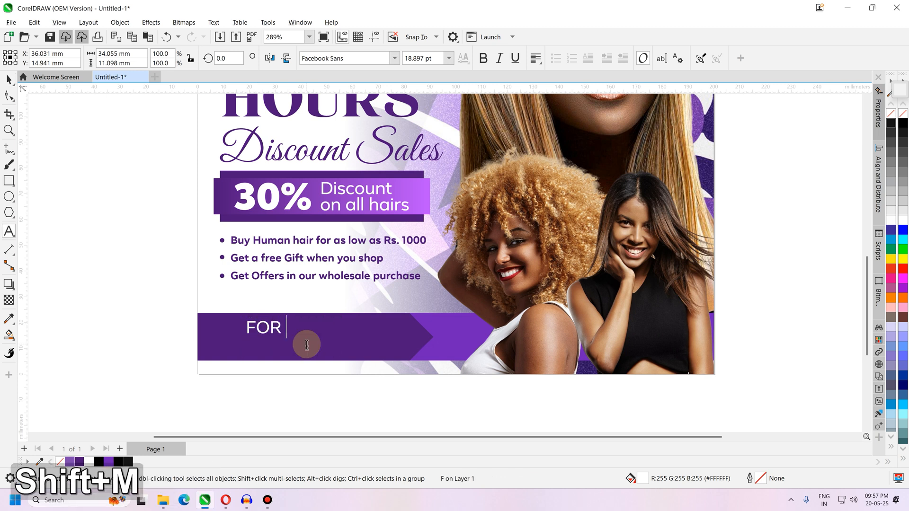
type("ETAILS")
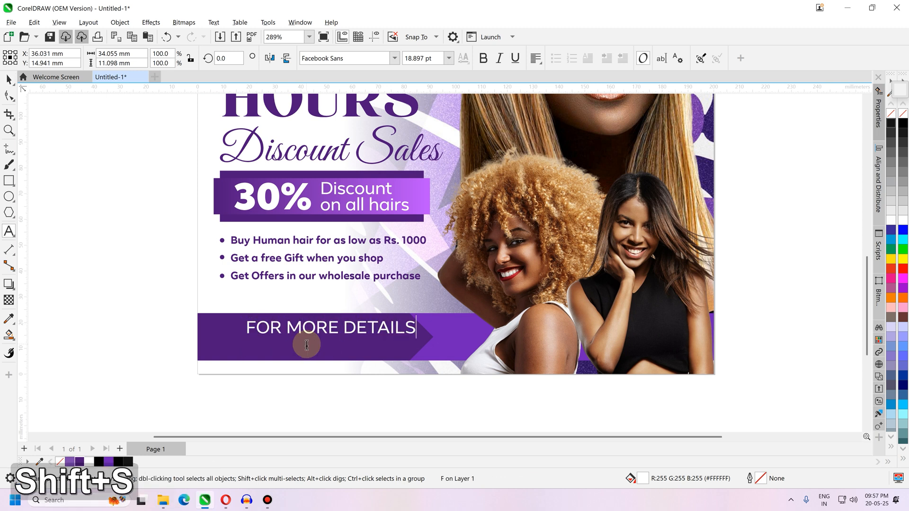
left_click(7, 81)
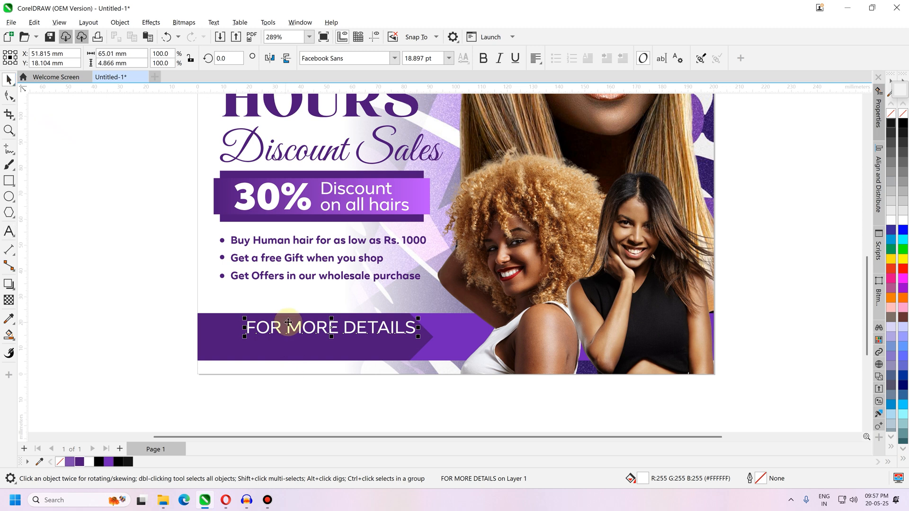
Step: Copy the "FOR MORE DETAILS" line directly below itself and replace the copy's text with the contact phone number
left_click_drag(283, 352, 275, 379)
double_click(327, 360)
key("ctrl+a")
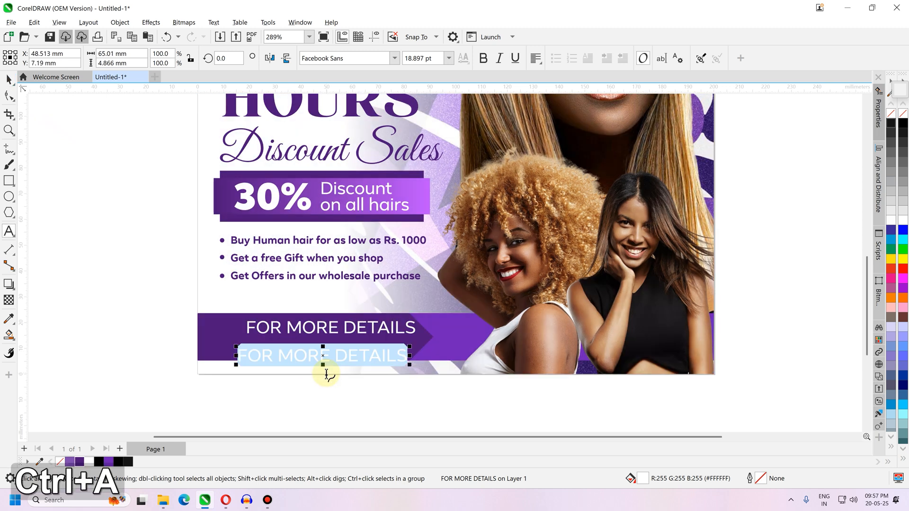
type("0+91 987654321")
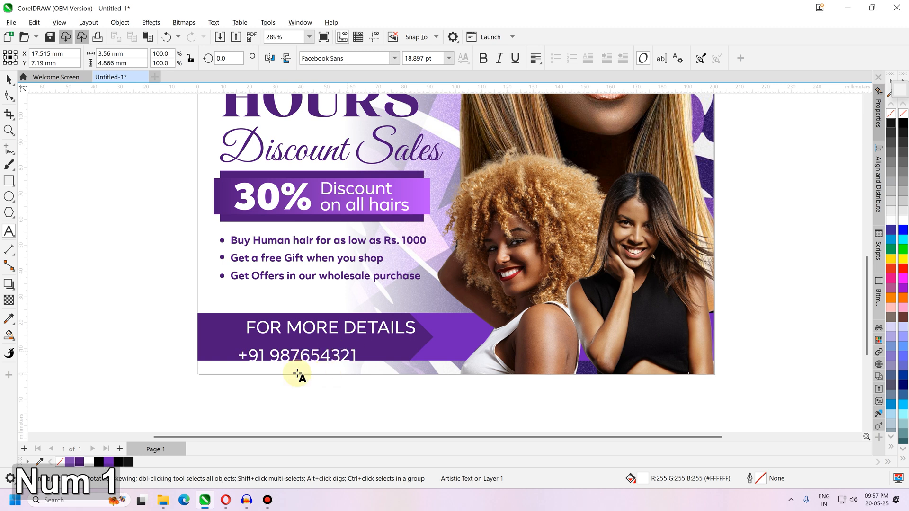
left_click(9, 80)
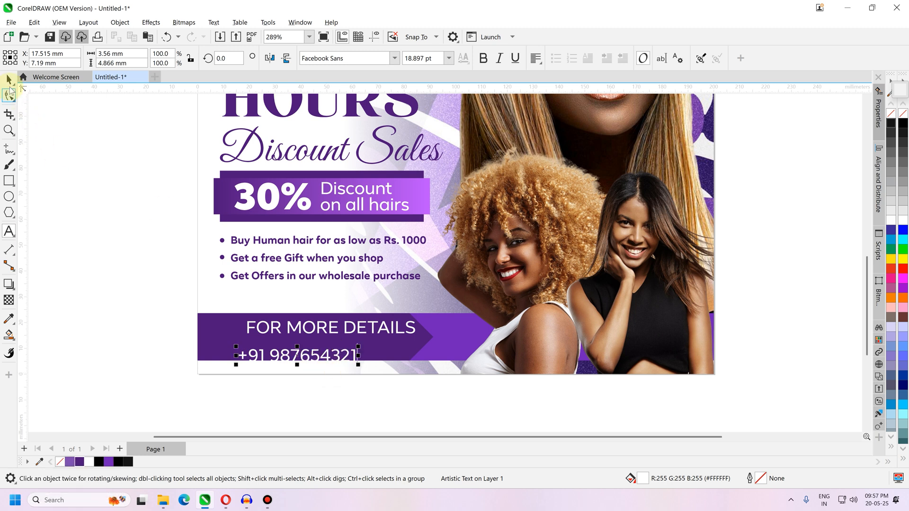
Step: Move the phone number up inside the dark purple arrow and make it bold
scroll(359, 372, "up", 3)
left_click_drag(290, 361, 303, 347)
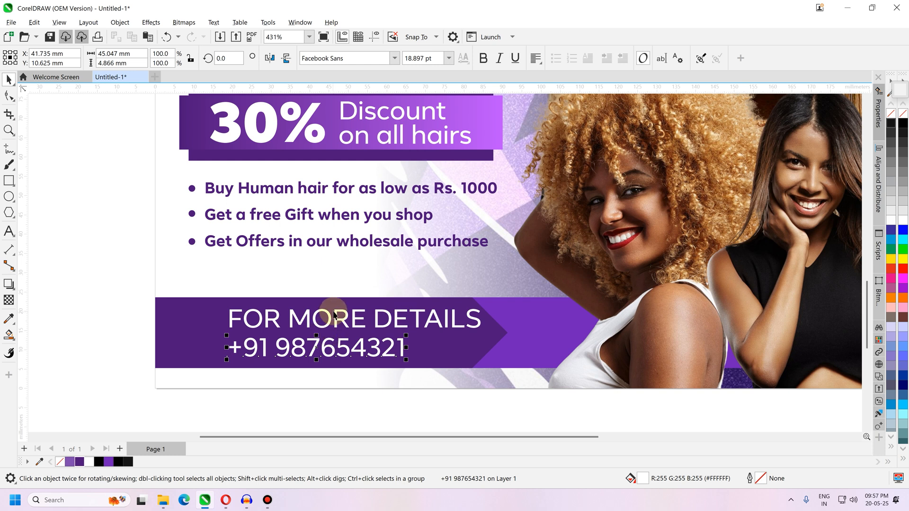
left_click(483, 58)
Step: Shrink the "FOR MORE DETAILS" line to about 8.9 pt and widen its letter spacing
left_click(385, 319)
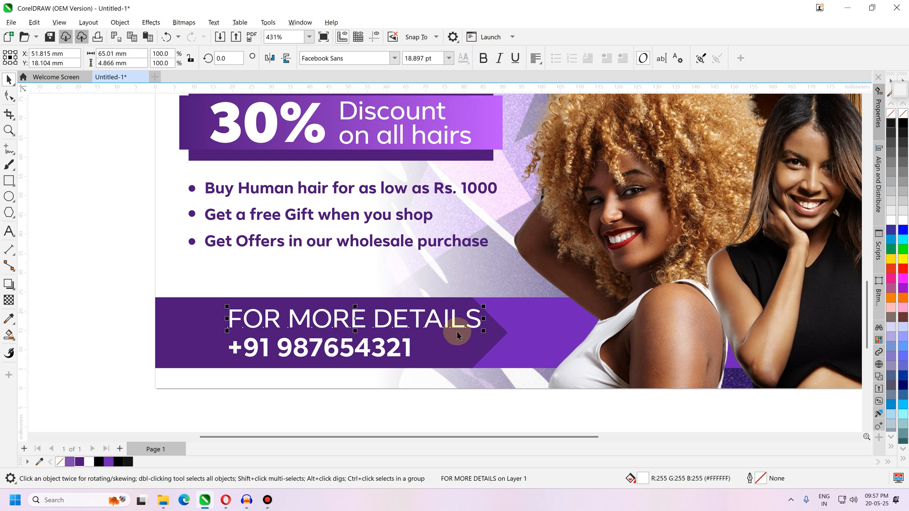
left_click_drag(483, 328, 409, 322)
scroll(333, 315, "up", 1)
left_click(9, 96)
left_click_drag(355, 323, 489, 330)
Step: Add an extra space between each of the words in the "FOR MORE DETAILS" line
left_click(8, 231)
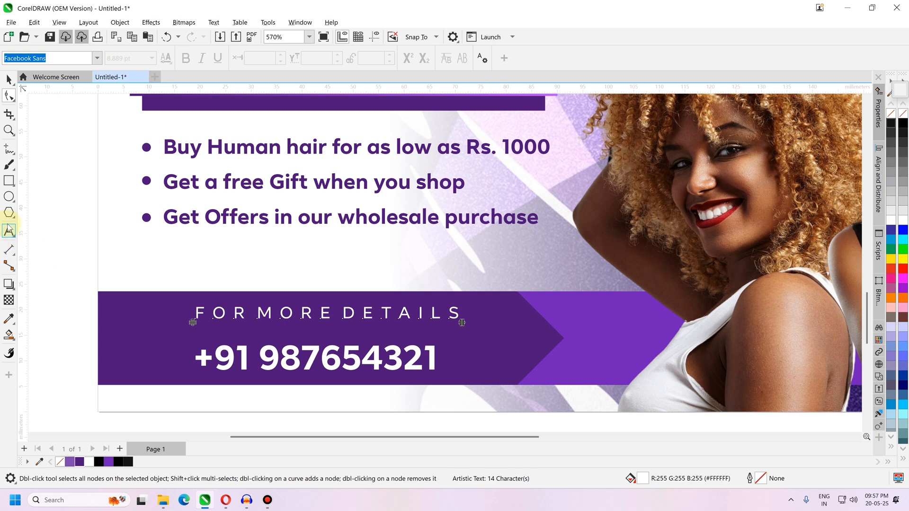
left_click(265, 320)
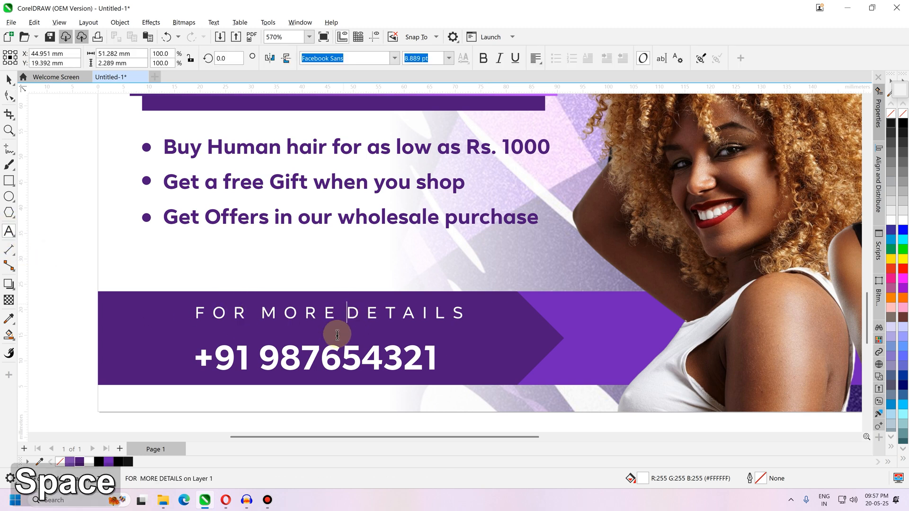
left_click(359, 310)
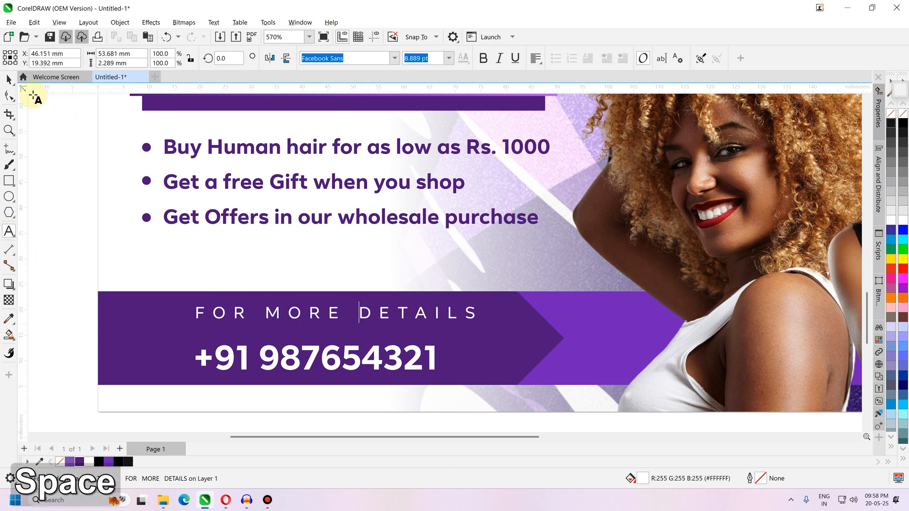
Step: Enlarge the phone number to about 25 pt, keeping it below the "FOR MORE DETAILS" line inside the dark purple arrow
left_click(8, 79)
left_click(253, 371, "shift")
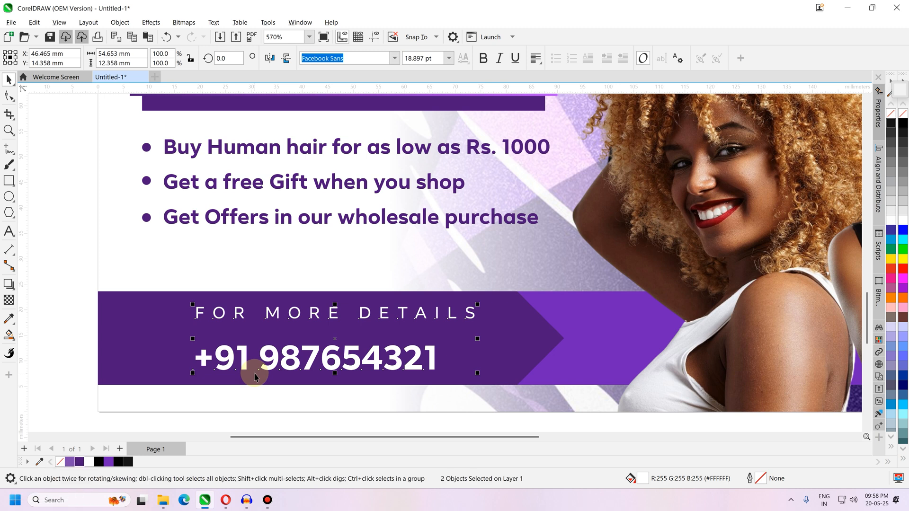
key("Escape")
left_click(423, 355)
left_click_drag(435, 341, 519, 325)
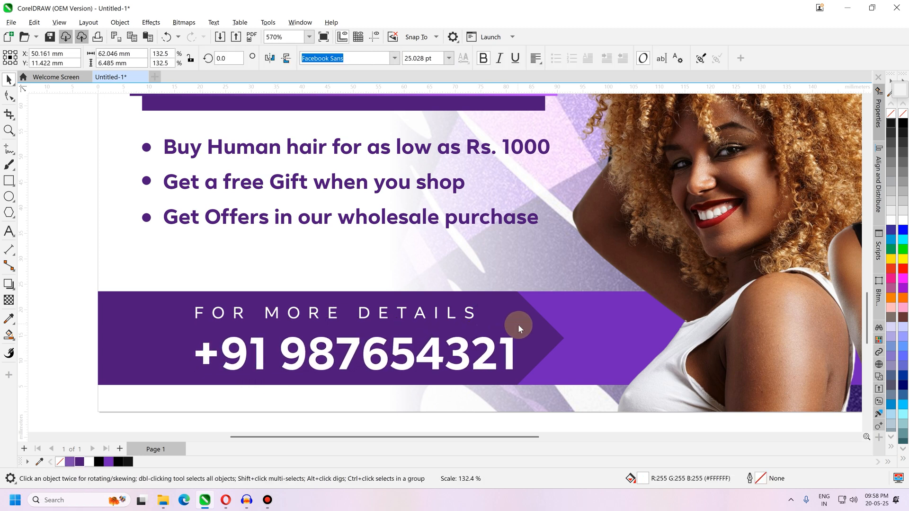
Step: Move the "FOR MORE DETAILS" line and the phone number together to align with the left edge of the dark discount bar
left_click(272, 315, "shift")
left_click_drag(271, 315, 224, 317)
scroll(230, 316, "down", 1)
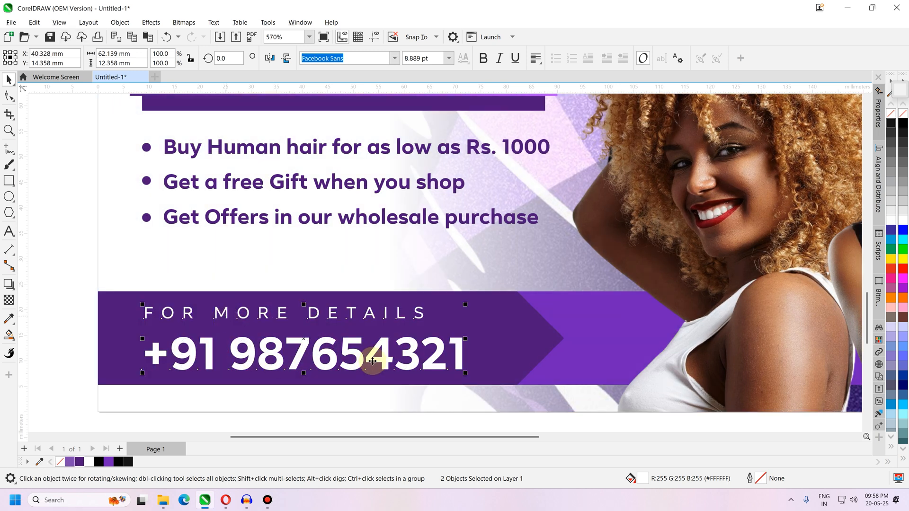
key("Escape")
scroll(316, 363, "down", 1)
scroll(316, 363, "down", 3)
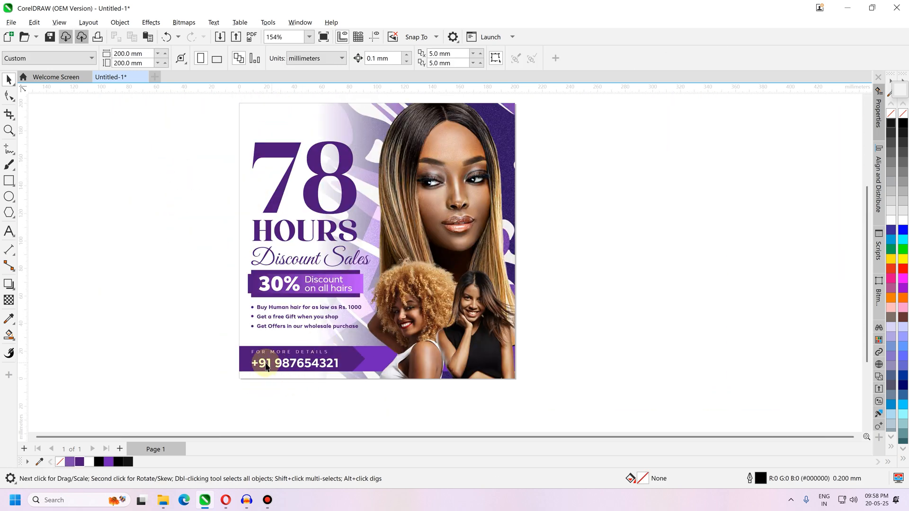
Step: Draw a circle about 56 mm wide over the large portrait's hair, fill it yellow (#FFFF00) and remove its outline
scroll(391, 333, "up", 2)
scroll(325, 322, "down", 1)
scroll(331, 228, "down", 1)
scroll(325, 228, "up", 2)
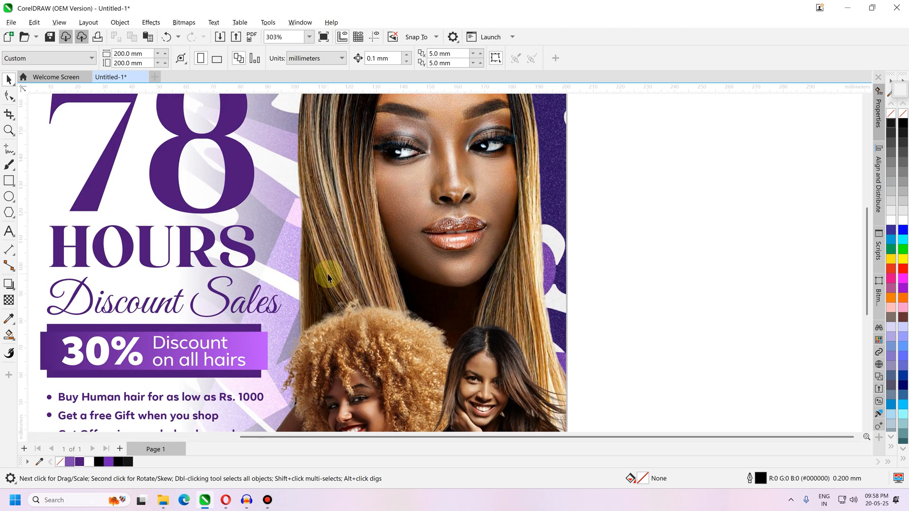
scroll(331, 272, "down", 1)
left_click(9, 197)
left_click_drag(305, 220, 412, 327)
scroll(310, 296, "up", 2)
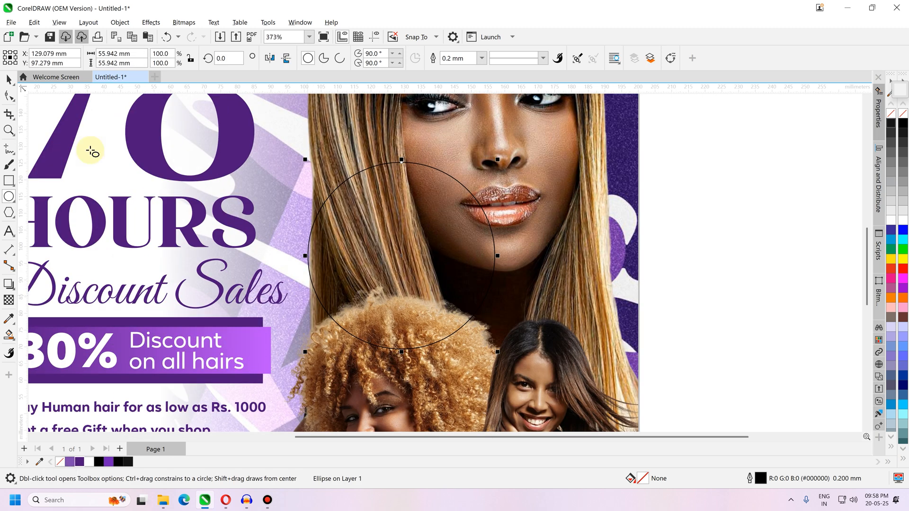
left_click(9, 81)
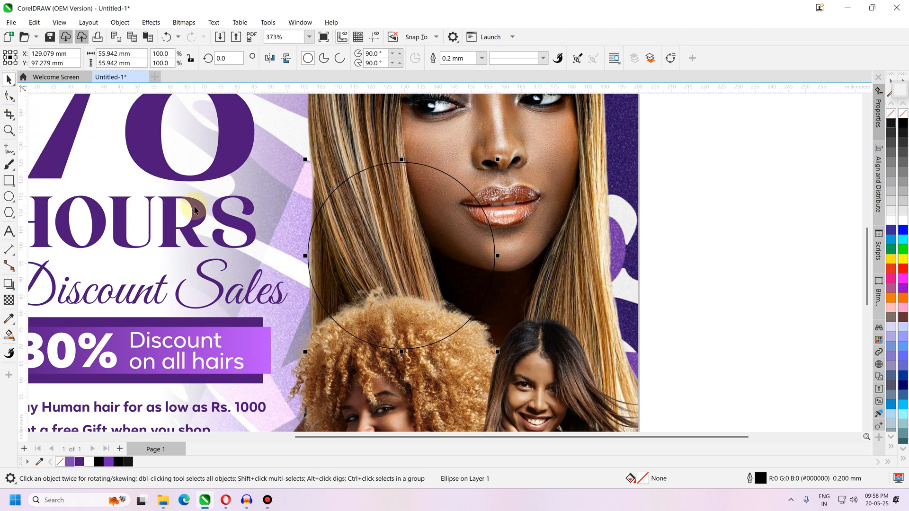
left_click(903, 260)
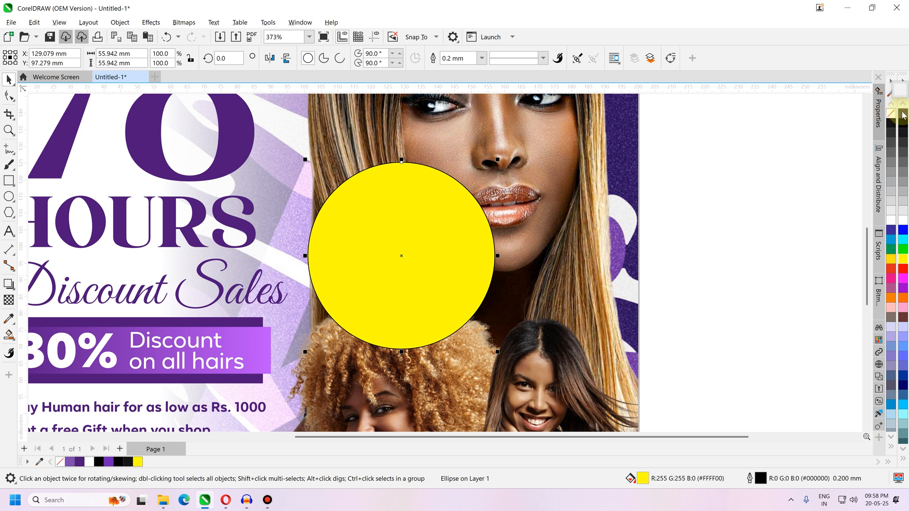
right_click(902, 113)
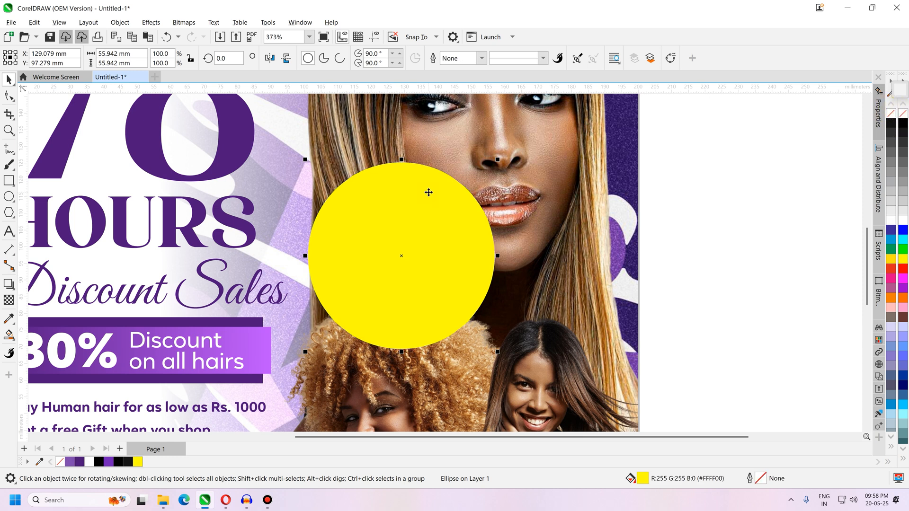
left_click(9, 301)
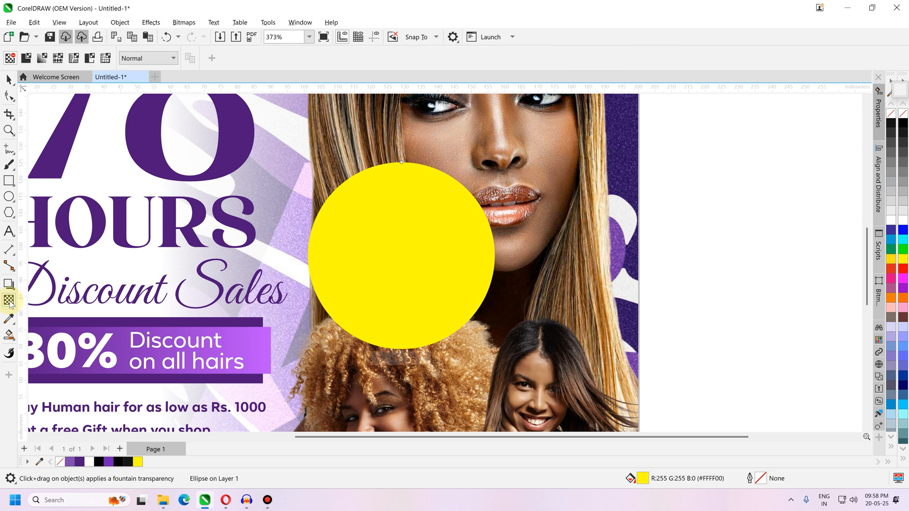
left_click(26, 57)
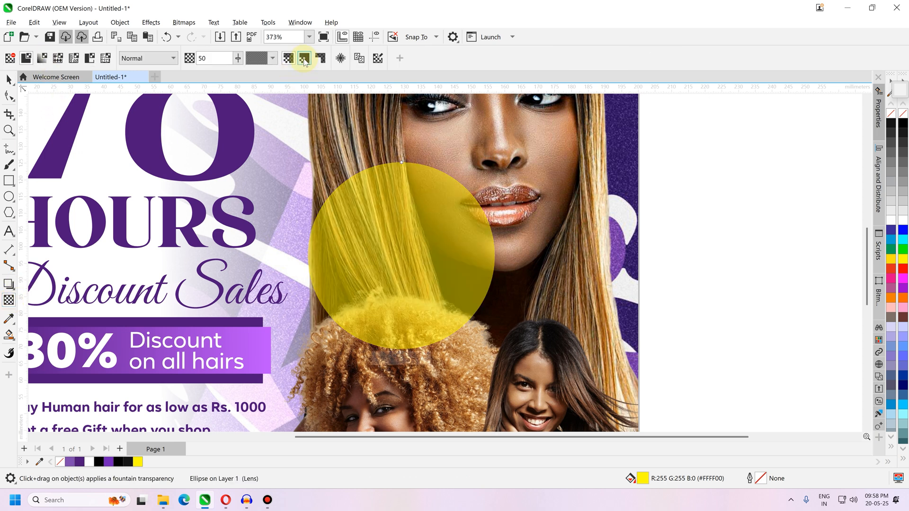
key("ctrl+z")
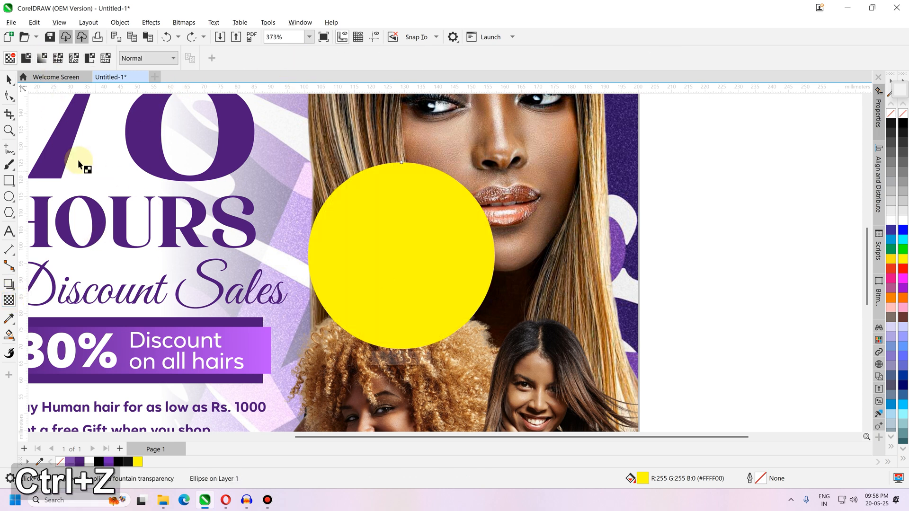
Step: Apply a Gaussian Blur with a radius of about 94.3 to the yellow circle
left_click(9, 79)
left_click(184, 22)
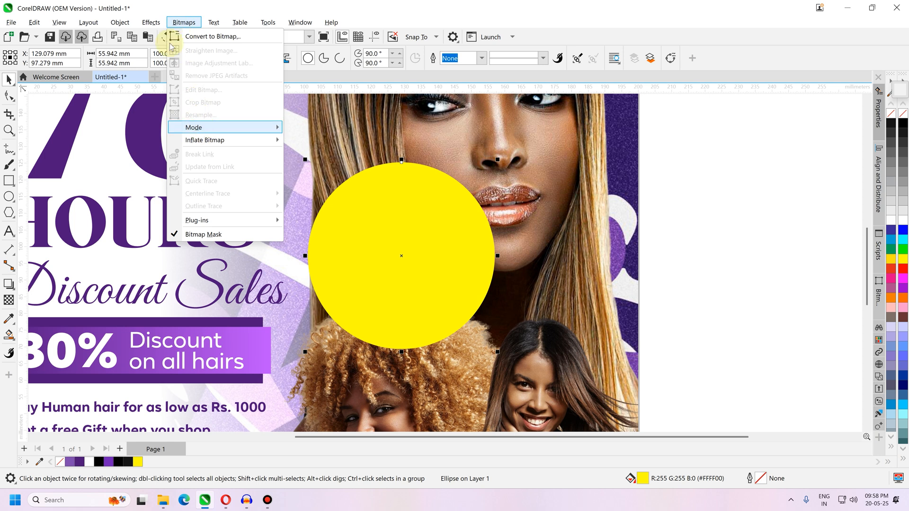
left_click(151, 22)
mouse_move(161, 88)
left_click(271, 127)
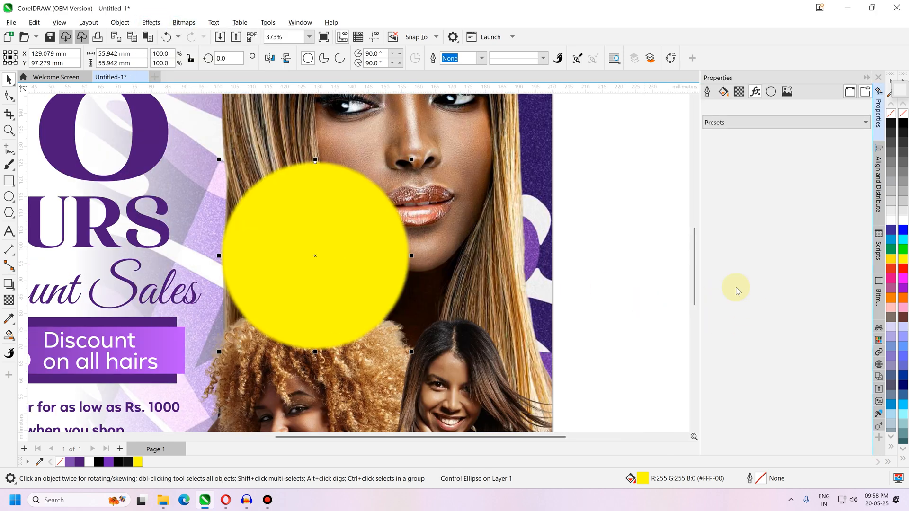
left_click_drag(741, 283, 808, 283)
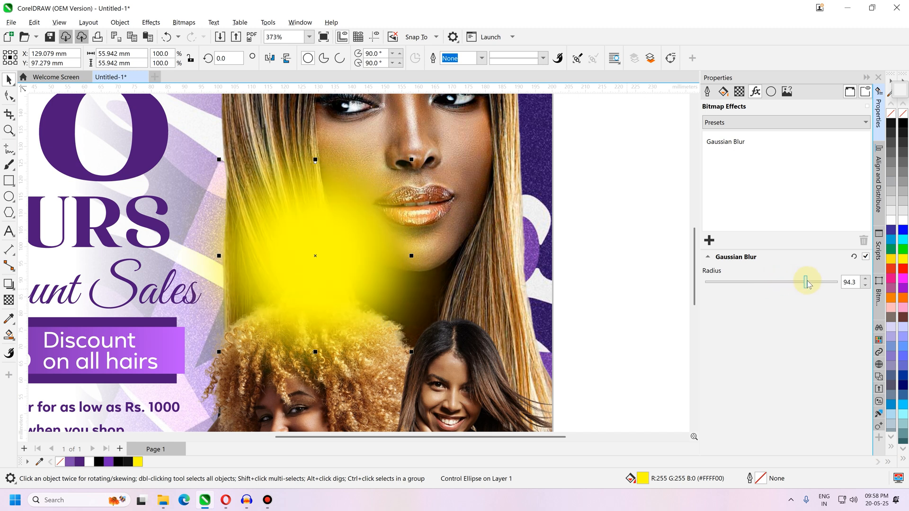
left_click(866, 78)
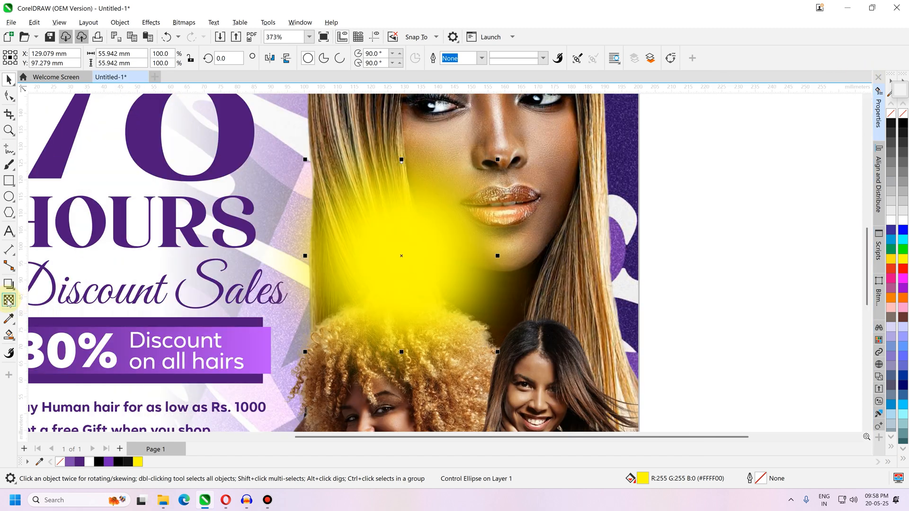
Step: Try the Overlay, Screen and Behind merge modes on the blurred yellow circle and settle on Soft Light
left_click(8, 300)
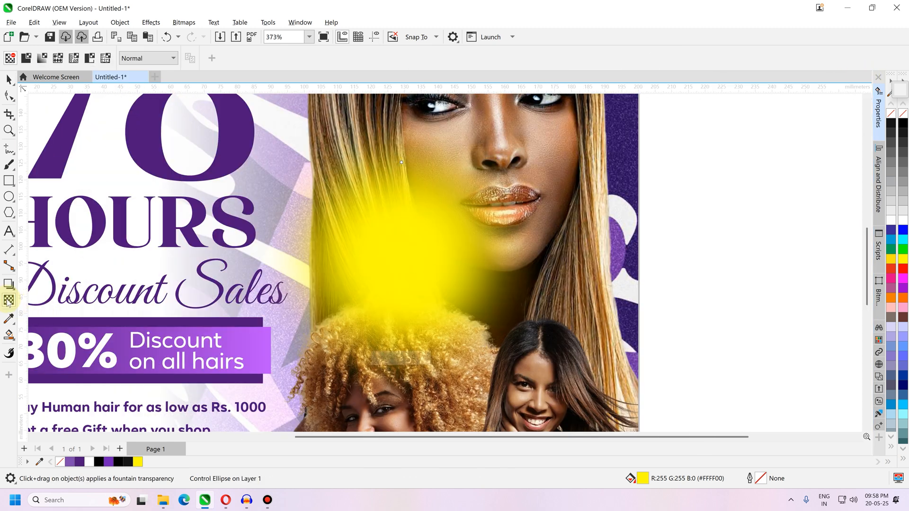
left_click(143, 63)
left_click(148, 290)
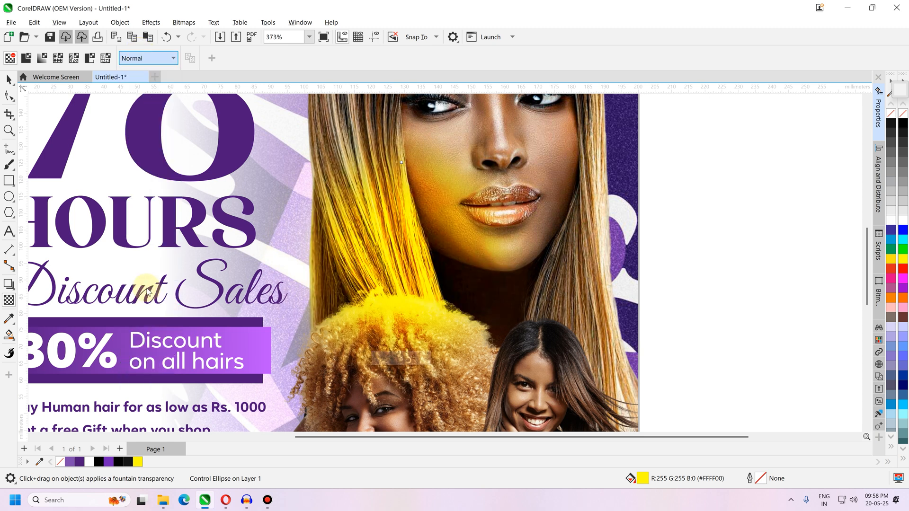
left_click(142, 57)
left_click(145, 277)
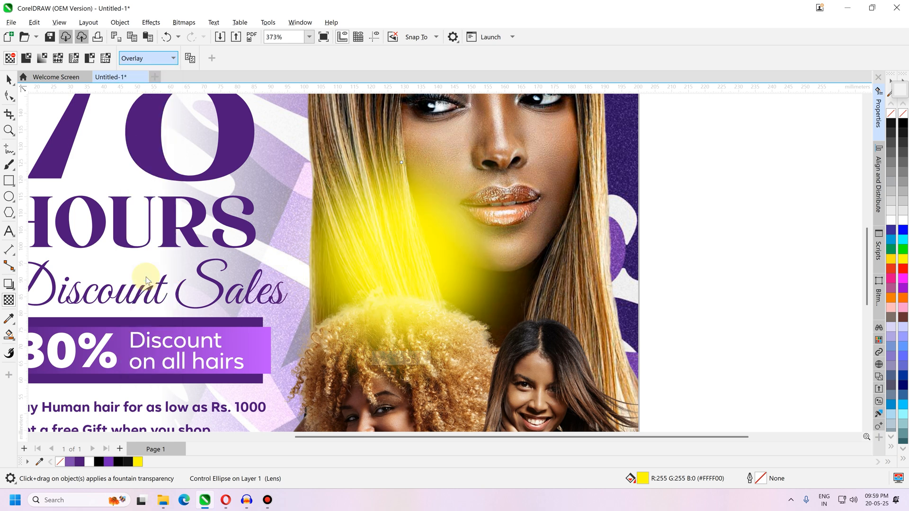
left_click(152, 58)
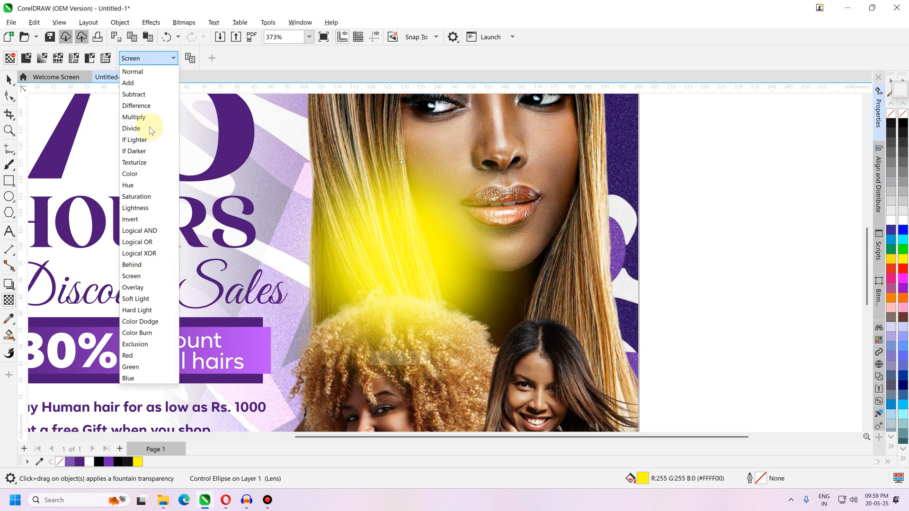
left_click(142, 263)
left_click(163, 58)
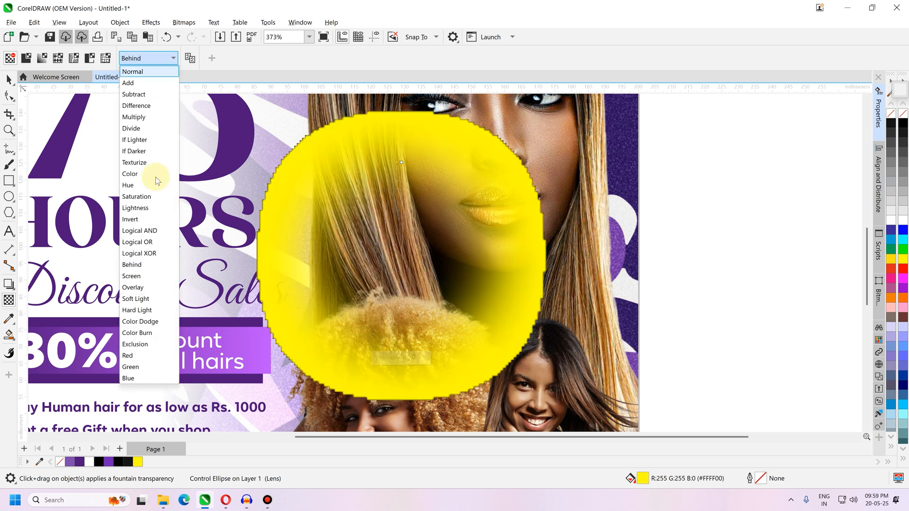
left_click(154, 303)
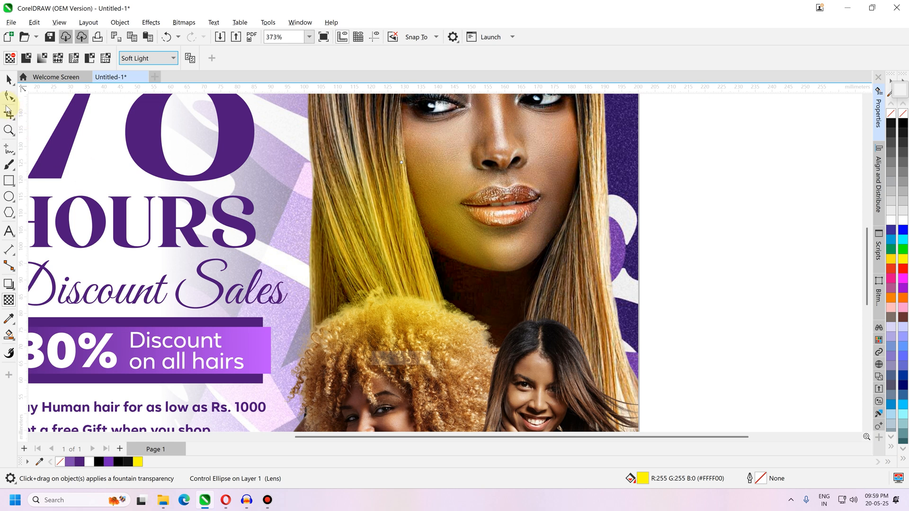
left_click(9, 79)
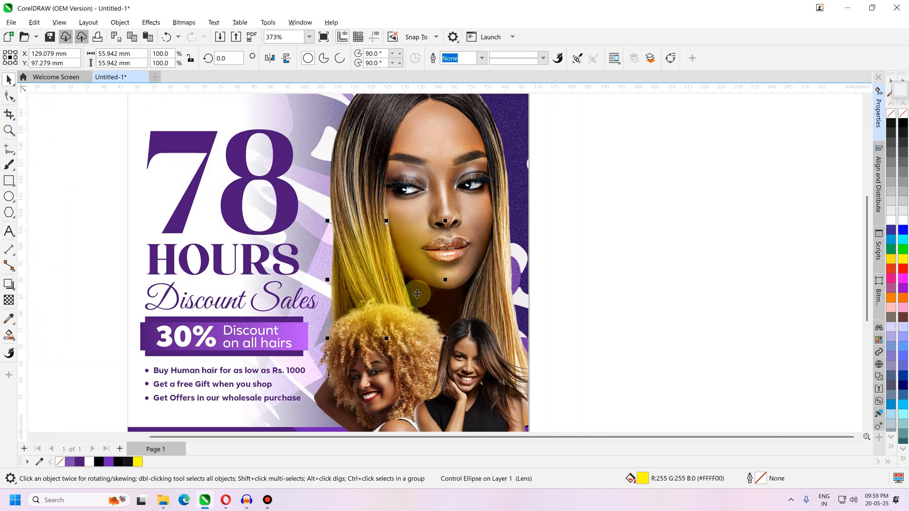
Step: Shrink the yellow glow to about 47 mm, placing one copy between the two smaller portraits and another over the large portrait's right-hand hair
left_click_drag(446, 221, 425, 239)
left_click_drag(436, 283, 430, 368)
left_click(505, 235)
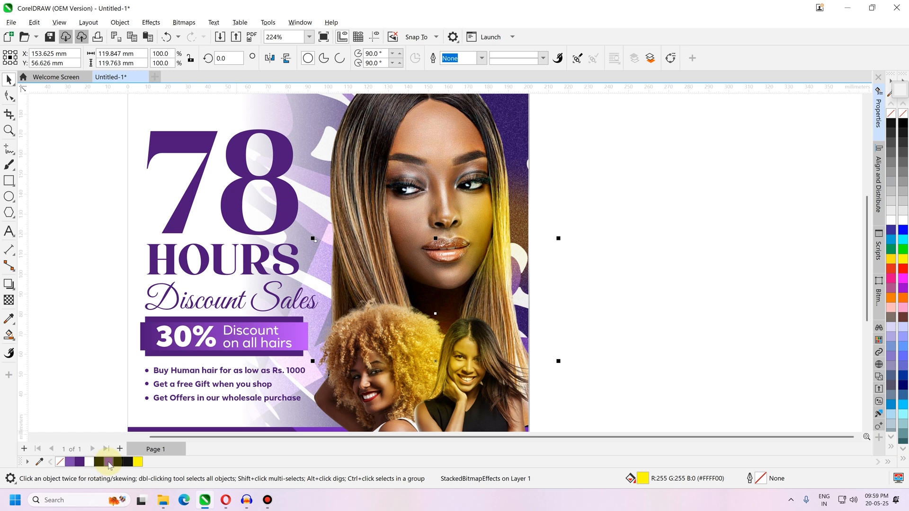
Step: Recolour the glow between the two smaller portraits to the document purple #6F21B8
left_click(109, 463)
scroll(440, 352, "up", 2)
left_click(431, 370)
scroll(426, 288, "up", 2)
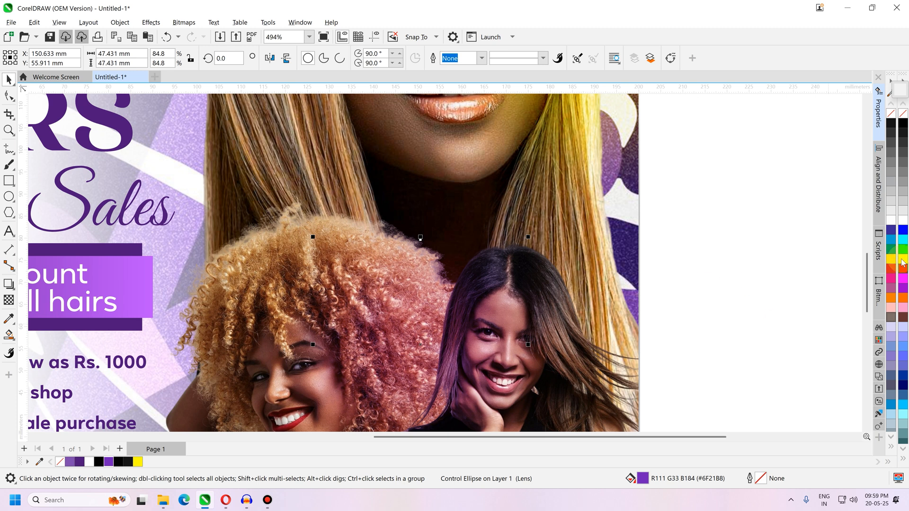
left_click(526, 352)
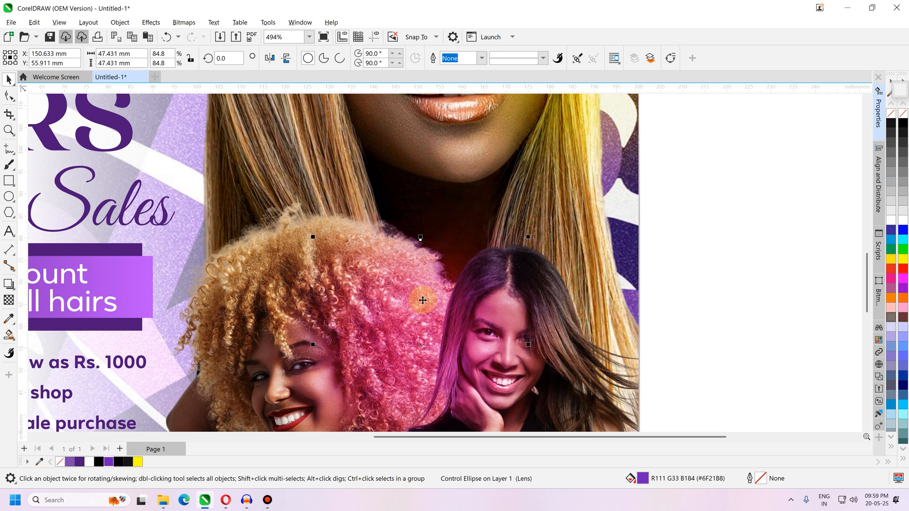
Step: Try magenta #FF00FF and the purples #7D49AE and #4D1678 on the lower glow, ending on #6F21B8
left_click(902, 278)
key("F3")
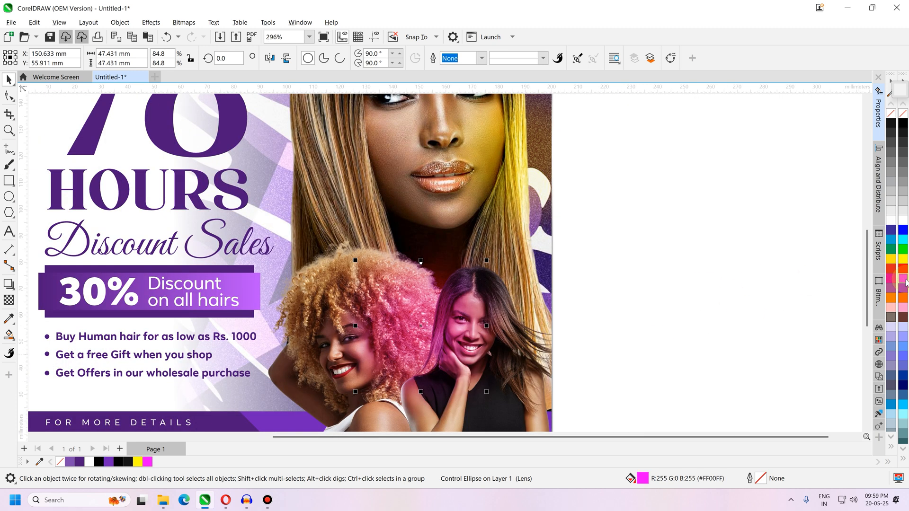
left_click(70, 462)
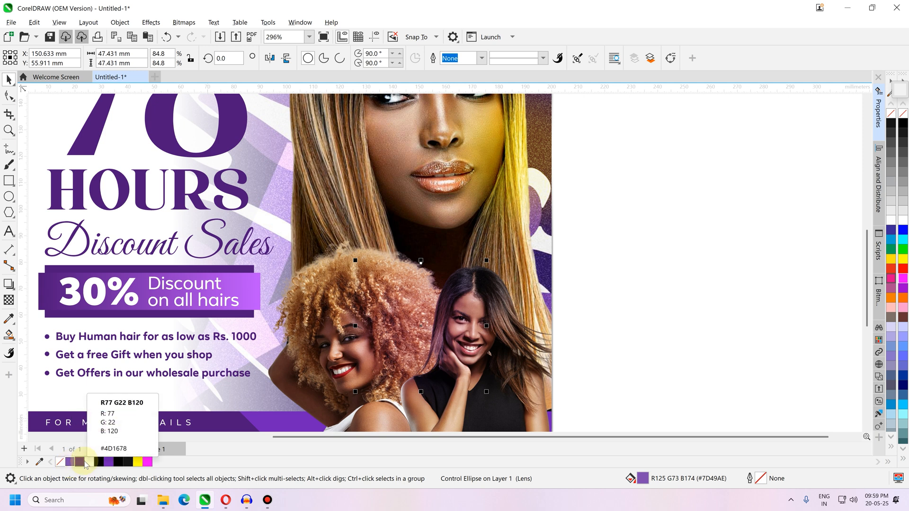
left_click(82, 463)
left_click(108, 463)
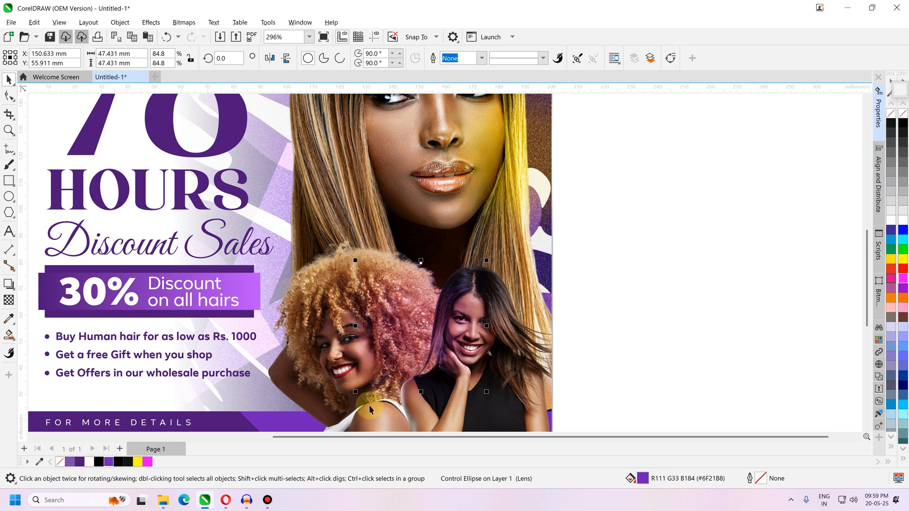
Step: Give the purple glow a uniform transparency, testing 100 before setting it to 0
left_click(8, 300)
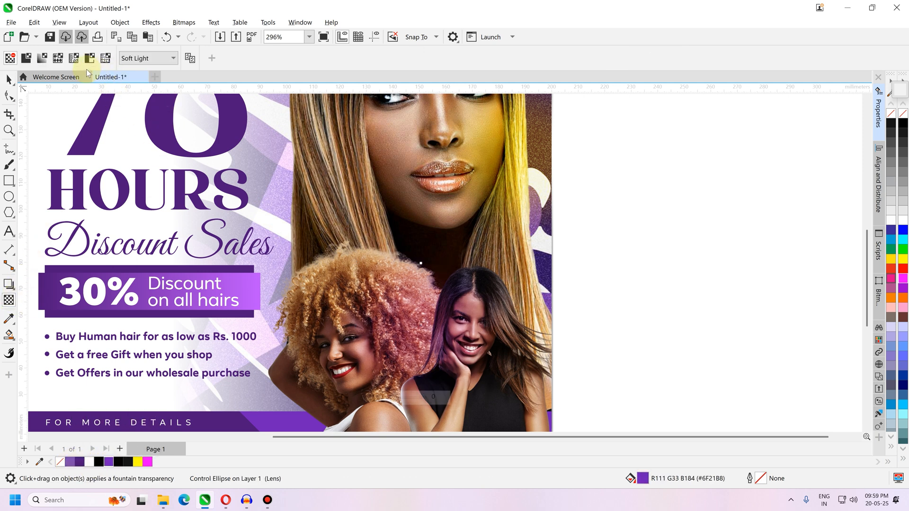
left_click(26, 57)
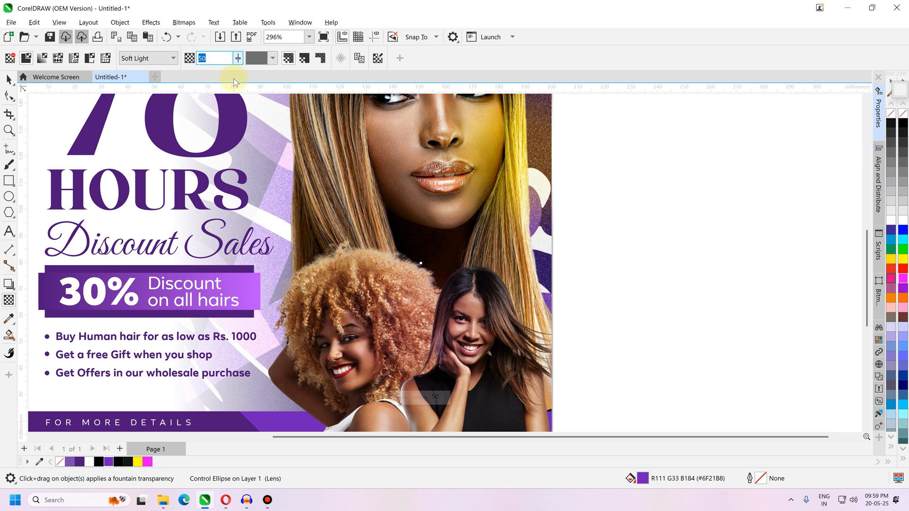
type("100")
key("Return")
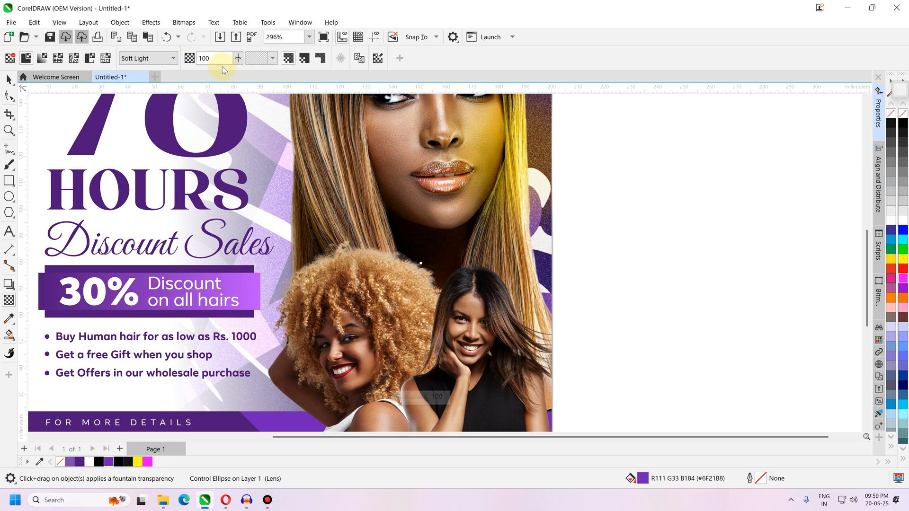
type("0")
key("Return")
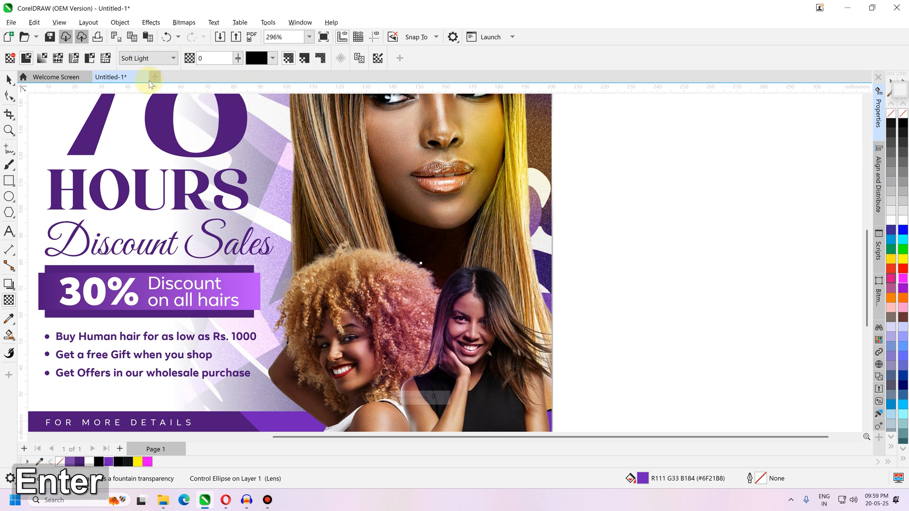
Step: Try the Overlay merge mode on the purple glow and settle on Screen
left_click(147, 58)
left_click(137, 288)
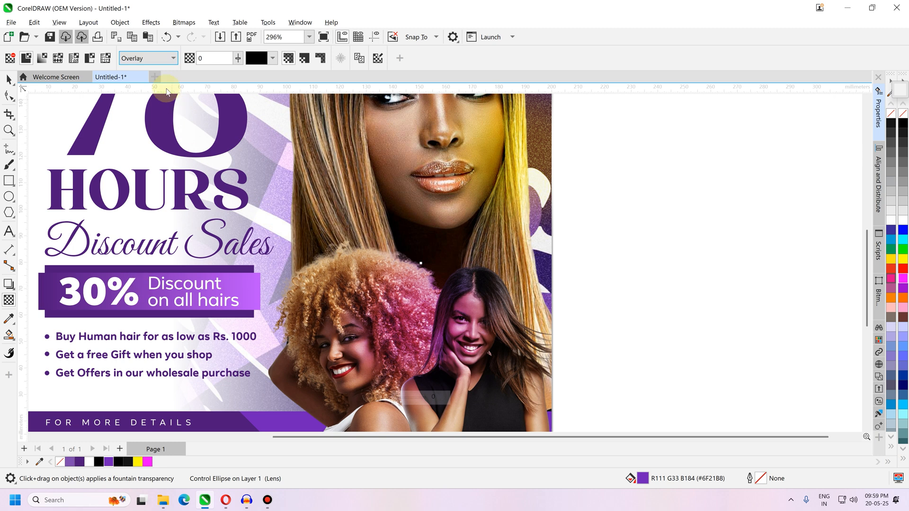
left_click(147, 57)
left_click(142, 280)
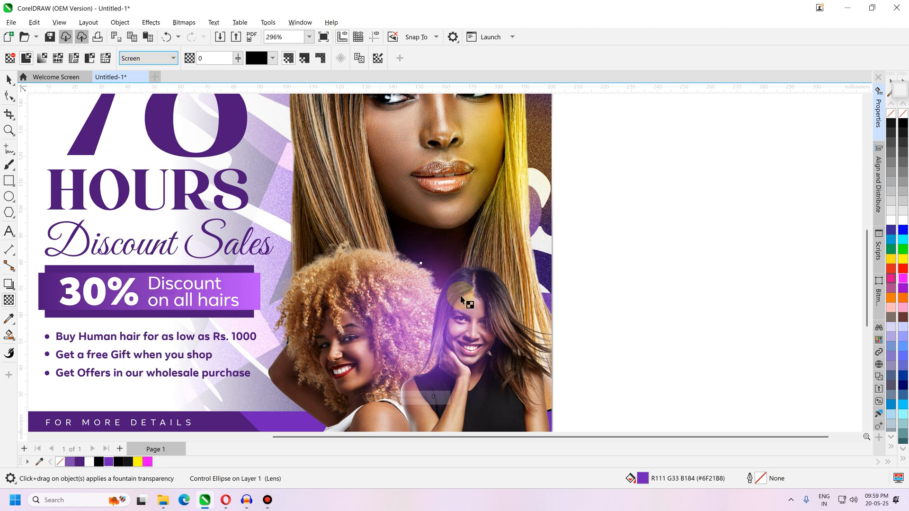
Step: Narrow the purple glow between the two smaller portraits to a tall ellipse of 25.54 × 60.743 mm
left_click(9, 80)
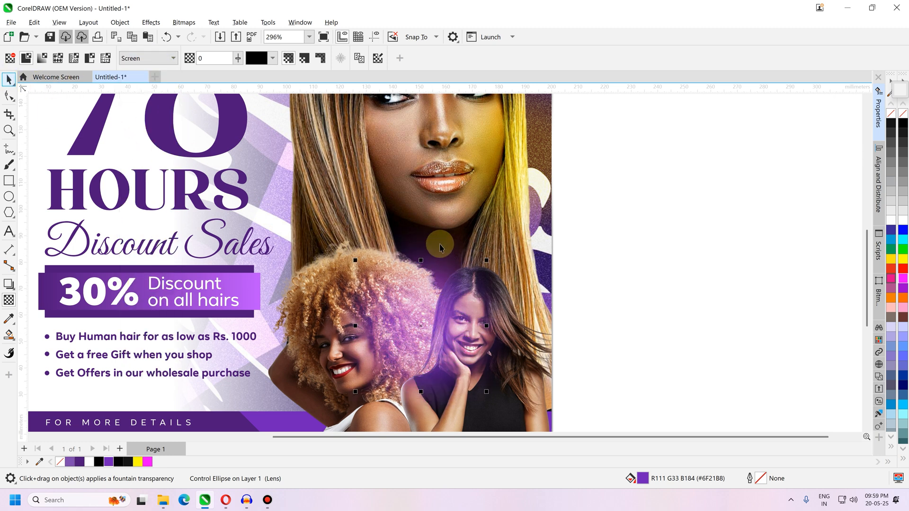
left_click_drag(487, 260, 480, 266)
left_click_drag(420, 323, 417, 336)
left_click_drag(478, 344, 450, 348)
left_click_drag(415, 279, 417, 257)
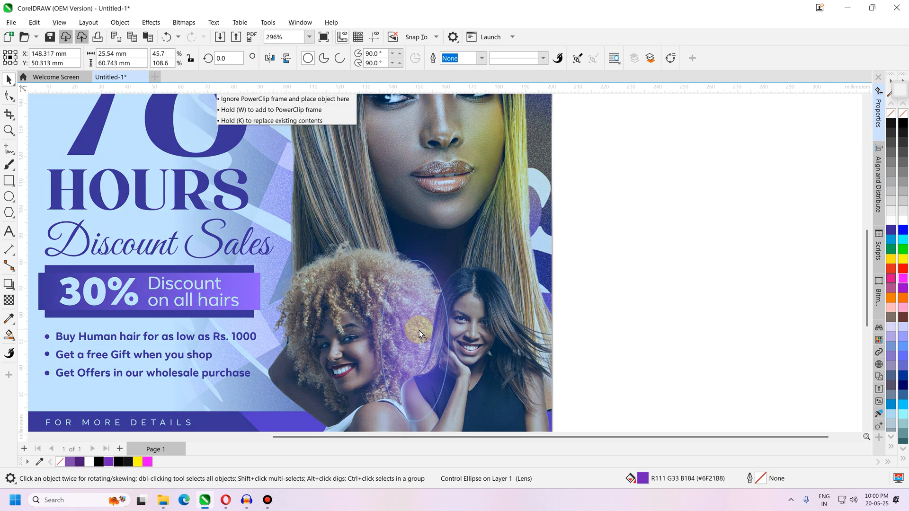
Step: Place the purple glow inside the portraits' PowerClip and open the clip contents for editing
mouse_move(401, 321)
left_mouse_down()
mouse_move(264, 254)
mouse_move(274, 264)
mouse_move(620, 257)
mouse_move(405, 335)
left_mouse_up()
key("ctrl+z")
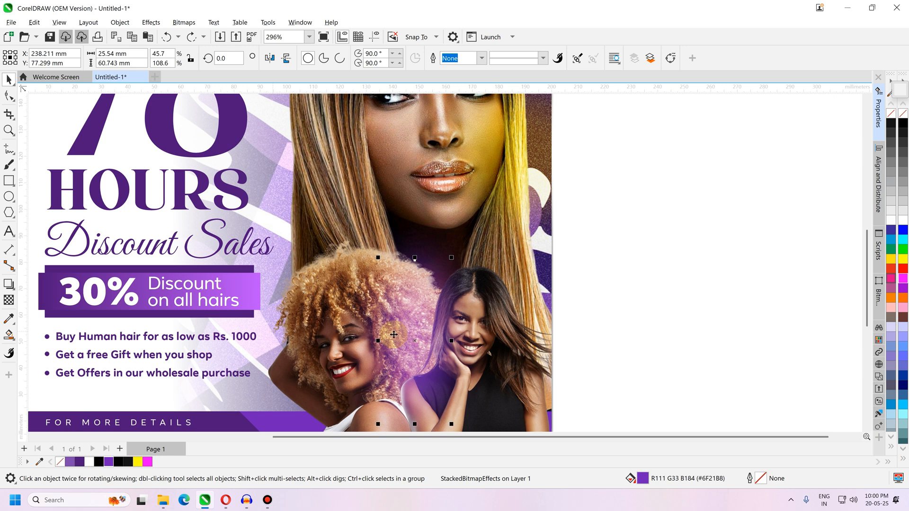
key("alt+v")
key("Escape")
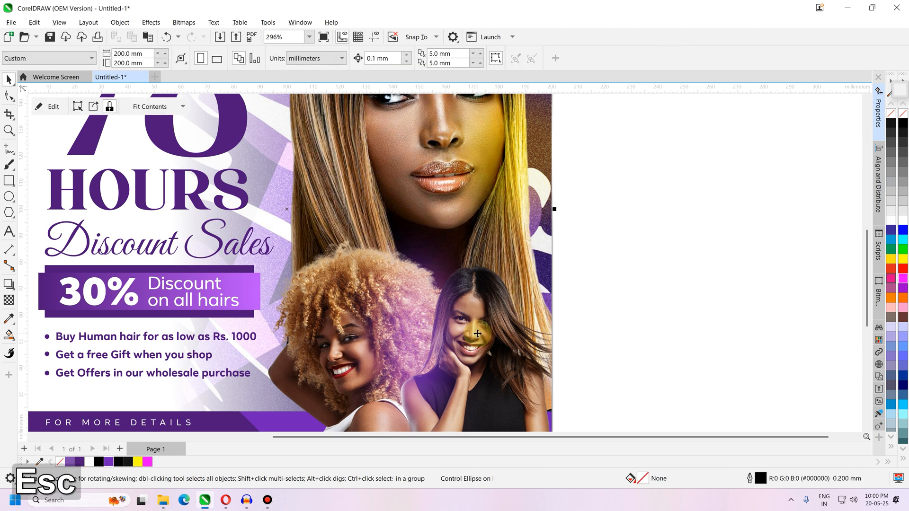
left_click(477, 334, "alt")
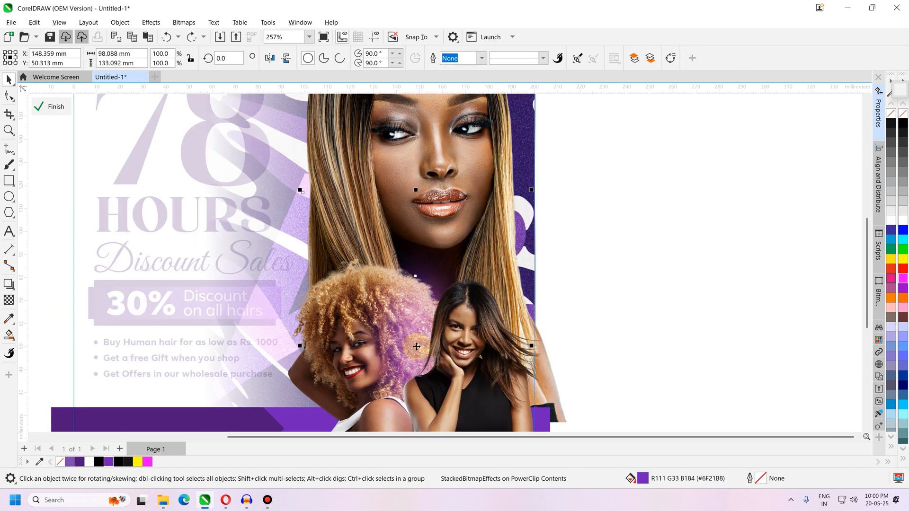
key("ctrl+z")
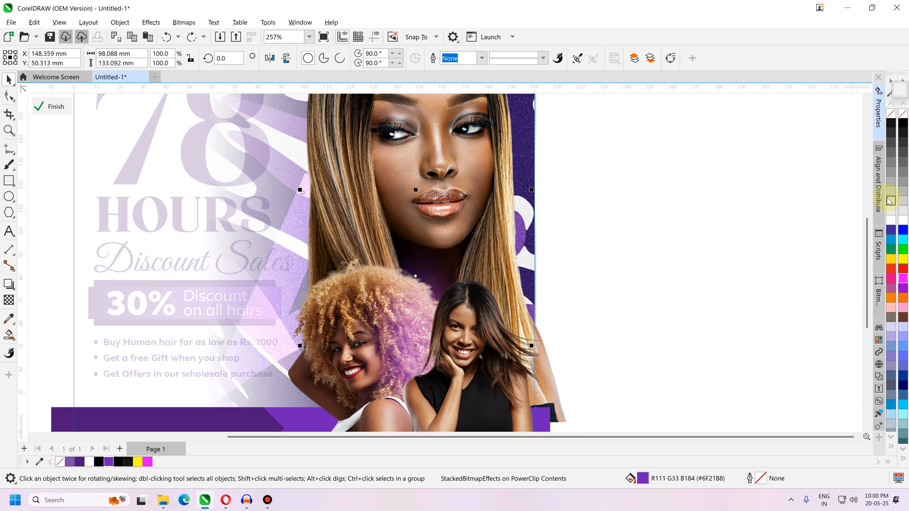
Step: Set the purple glow's Gaussian Blur radius to 79 and shrink it to 46.128 × 74.032 mm between the smaller portraits
left_click(184, 22)
left_click(151, 22)
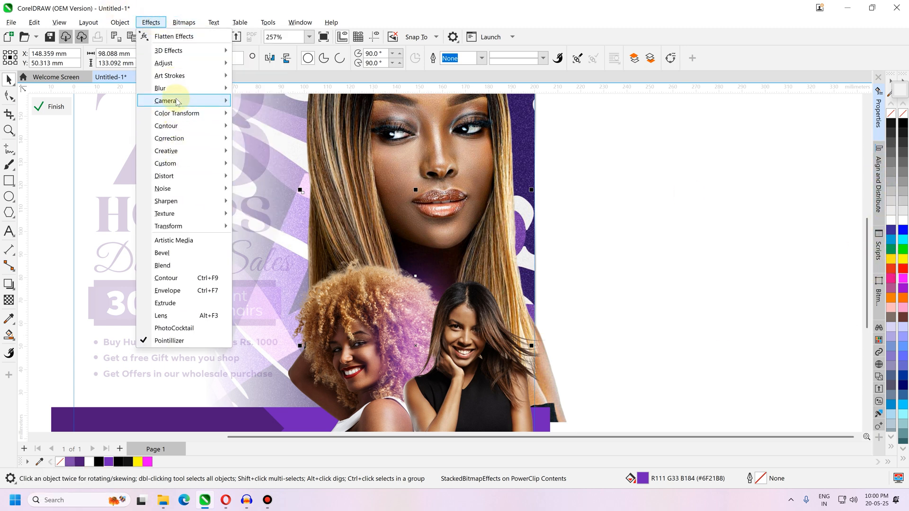
mouse_move(174, 88)
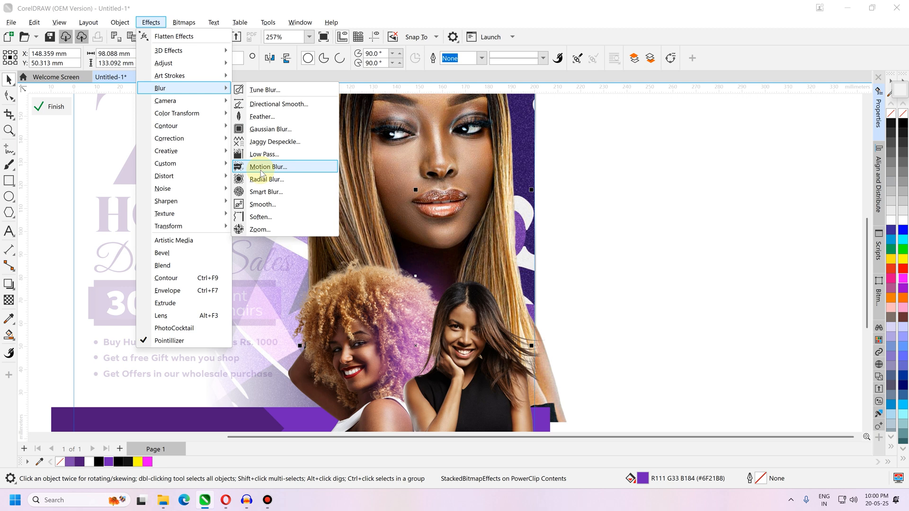
left_click(266, 128)
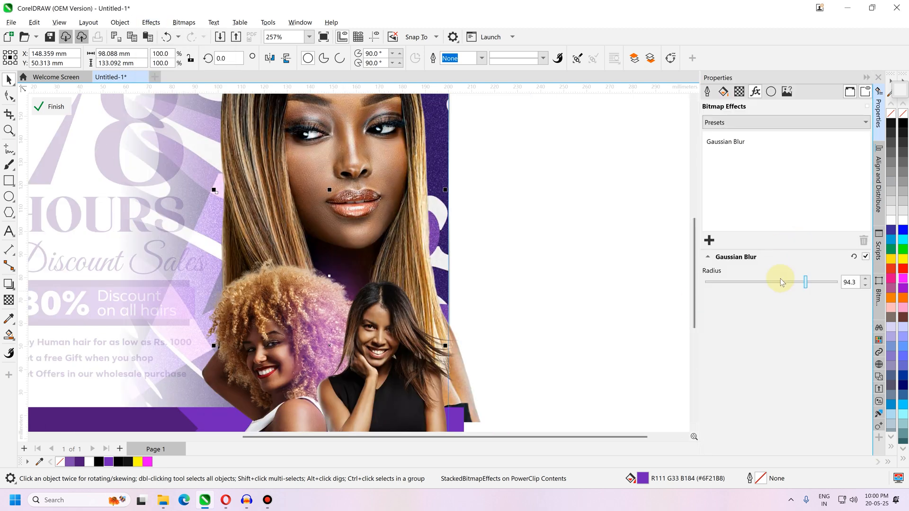
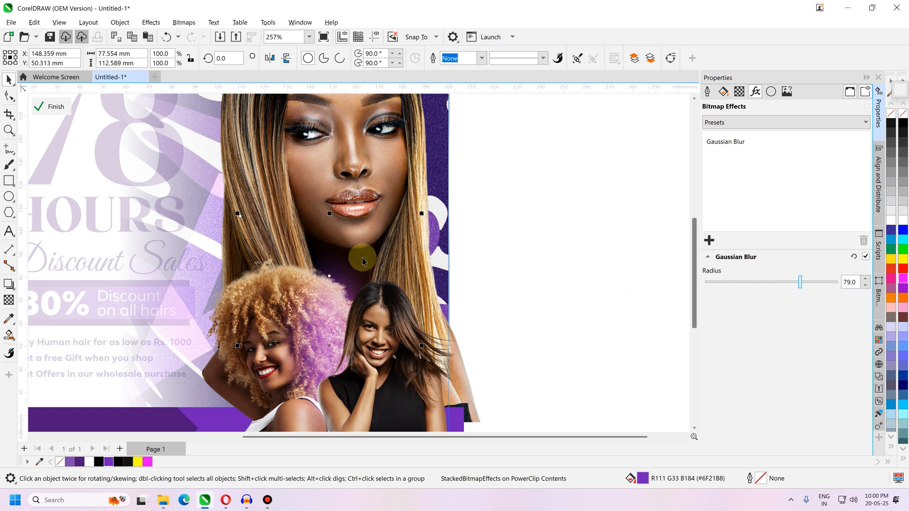
mouse_move(423, 214)
left_mouse_down()
mouse_move(399, 236)
mouse_move(415, 228)
left_mouse_up()
left_click_drag(327, 347, 331, 348)
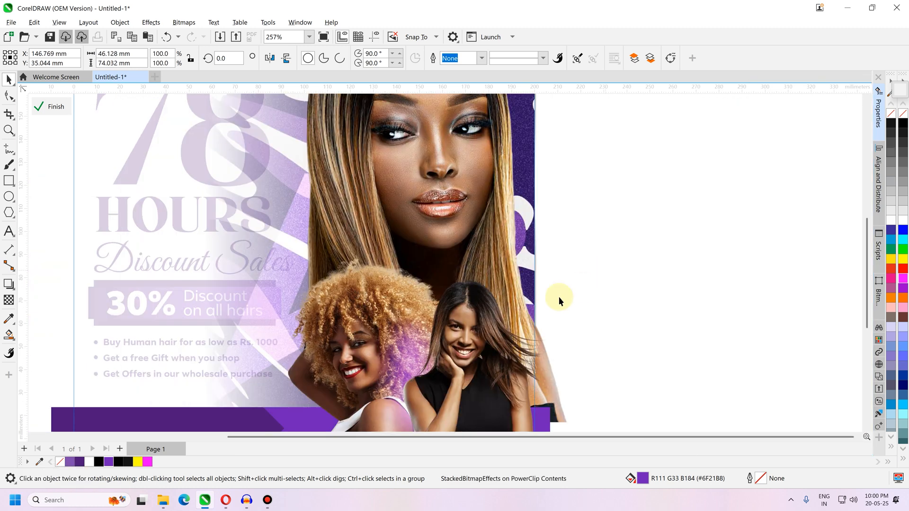
Step: Bring the purple glow to the front of the PowerClip contents and finish editing the clip
left_click(403, 363)
left_click(403, 362, "alt")
key("shift+Page_Up")
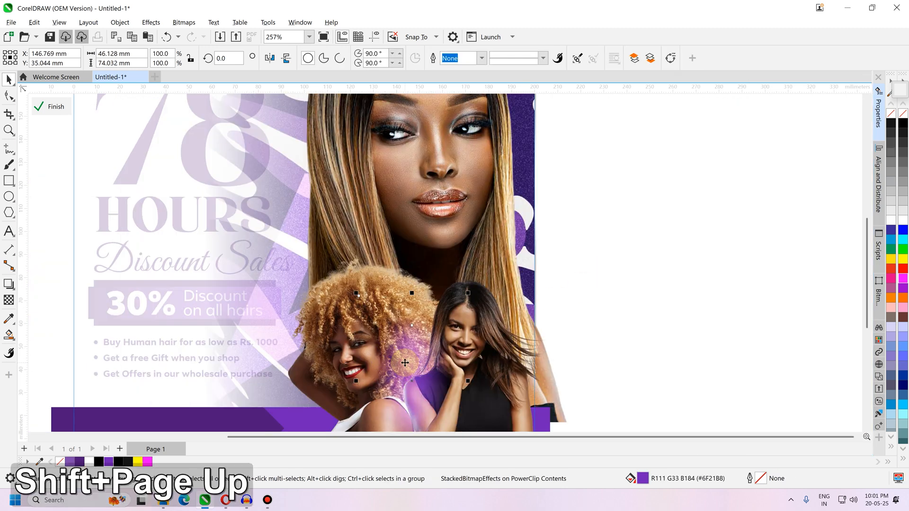
scroll(687, 227, "down", 3)
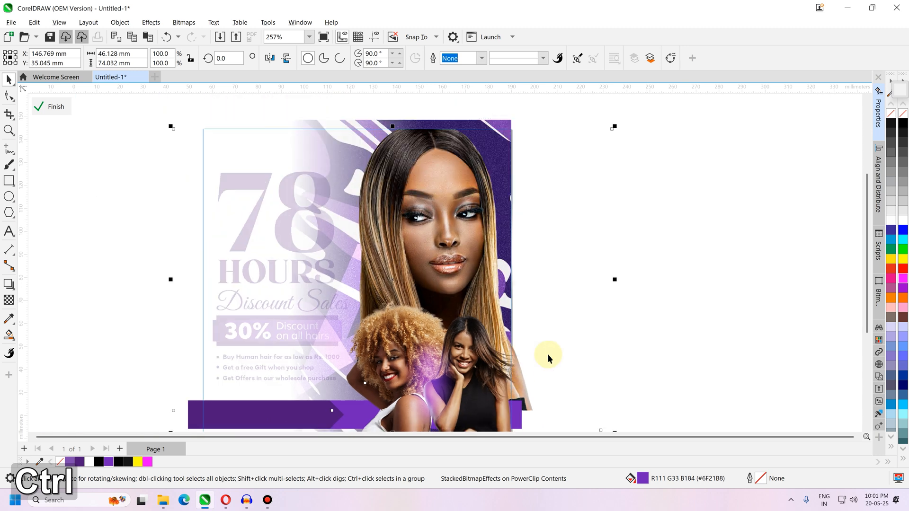
left_click(612, 318, "ctrl")
Step: Place a copy of the purple glow over the large portrait's hair beside the heading, at X 107.036, Y 114.972 mm
left_click(501, 354, "alt")
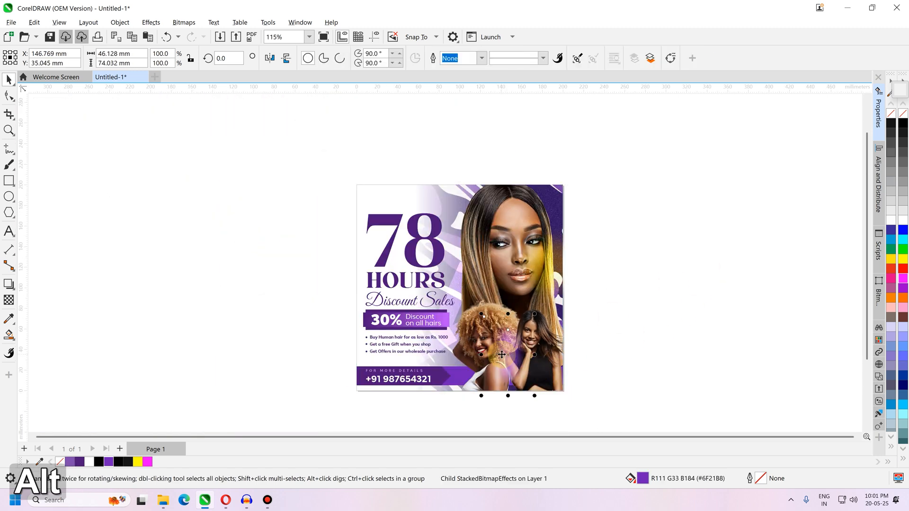
left_click_drag(509, 351, 465, 269)
scroll(490, 246, "up", 2)
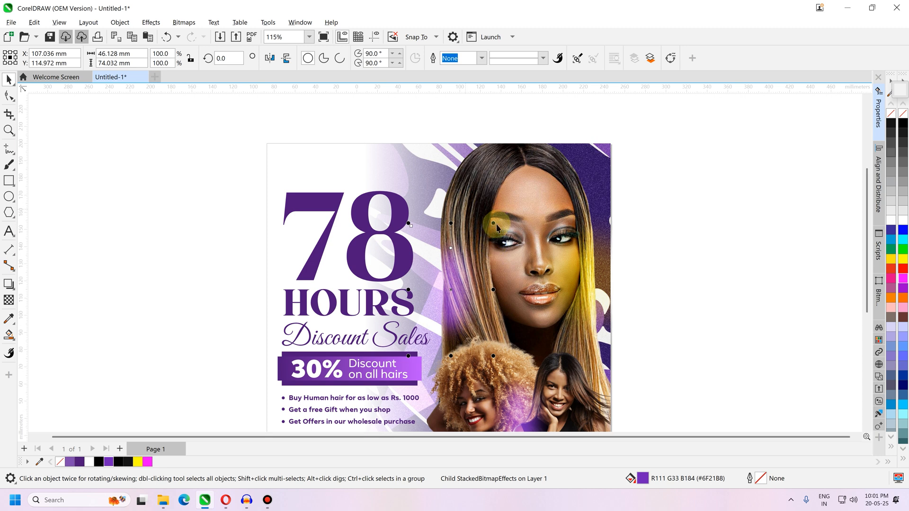
left_click(607, 257)
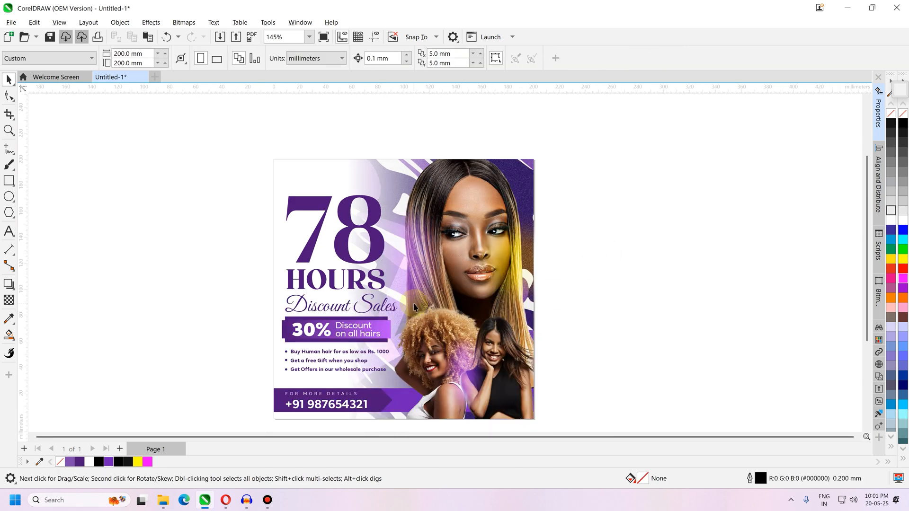
scroll(404, 265, "up", 1)
scroll(424, 160, "down", 2)
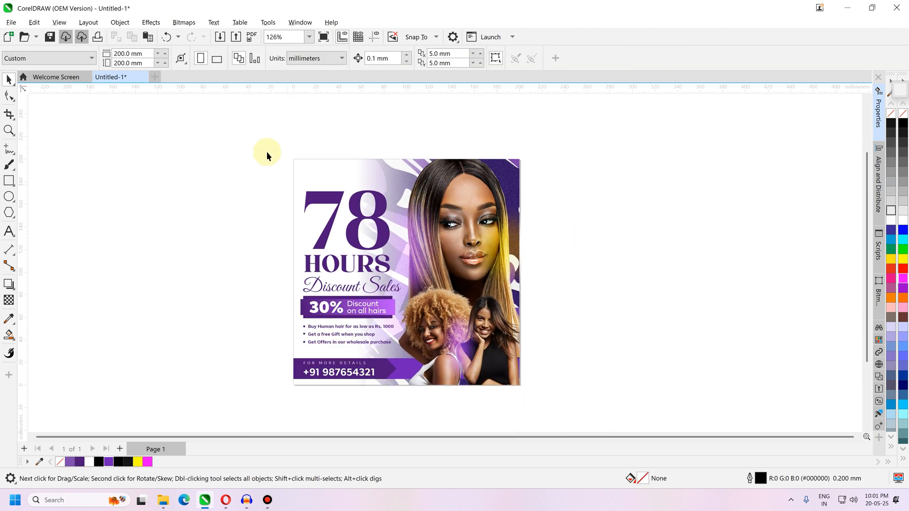
Step: Delete the stray glow ellipses lying outside the page beside the poster
left_click_drag(623, 405, 623, 405)
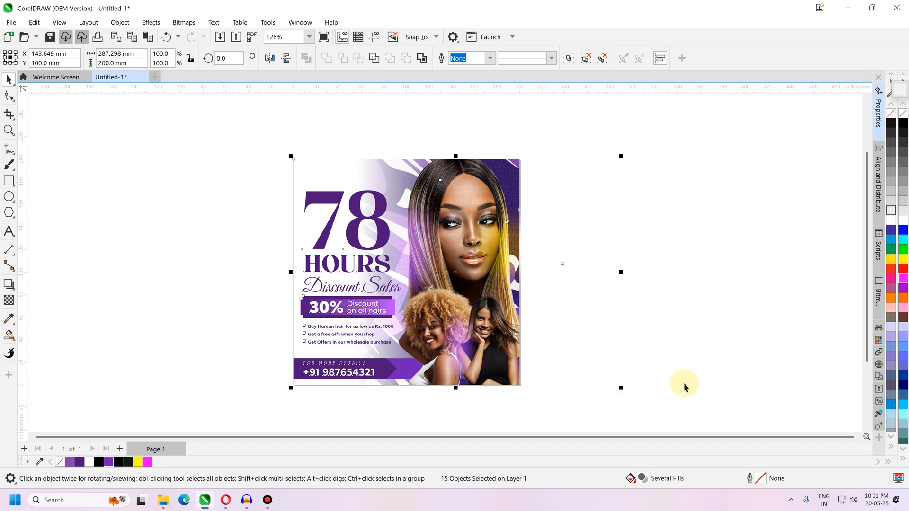
left_click(558, 241)
left_click(533, 307)
key("Delete")
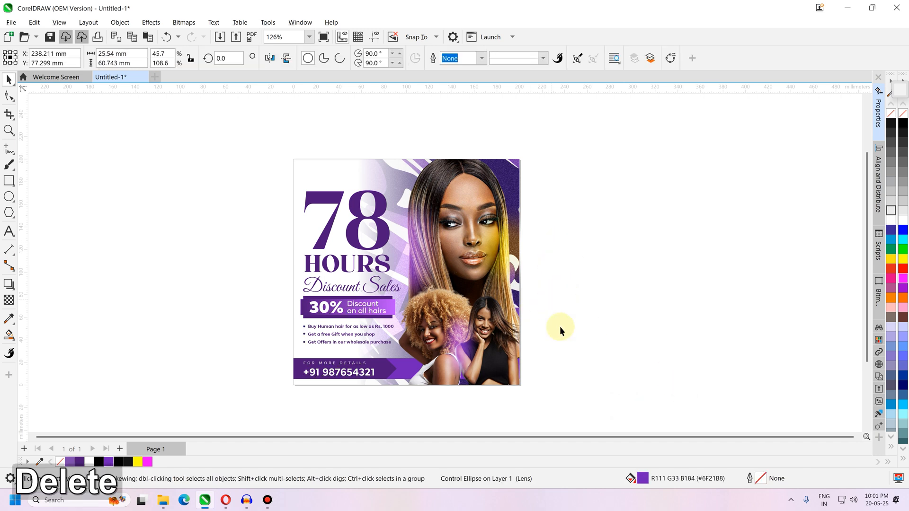
left_click_drag(580, 376, 162, 101)
key("Escape")
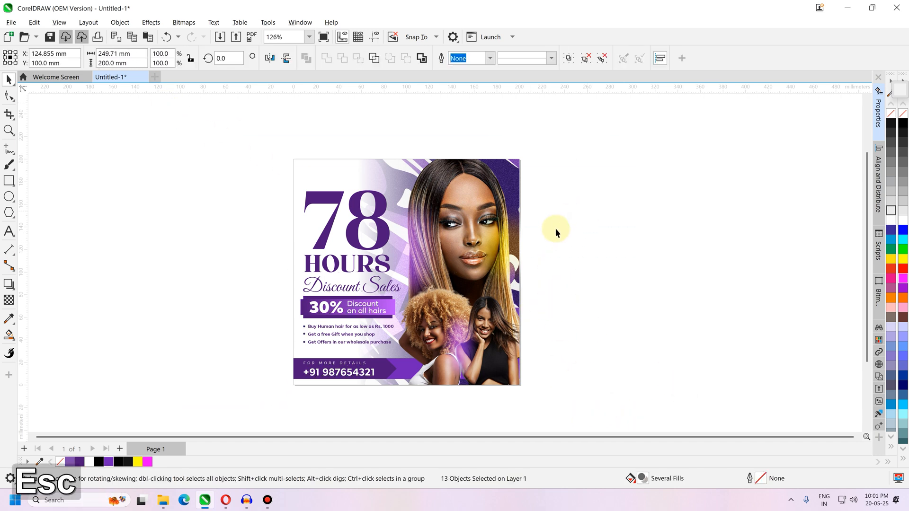
left_click(502, 234)
key("alt+v")
left_click(504, 174)
left_click(285, 149)
key("ctrl+a")
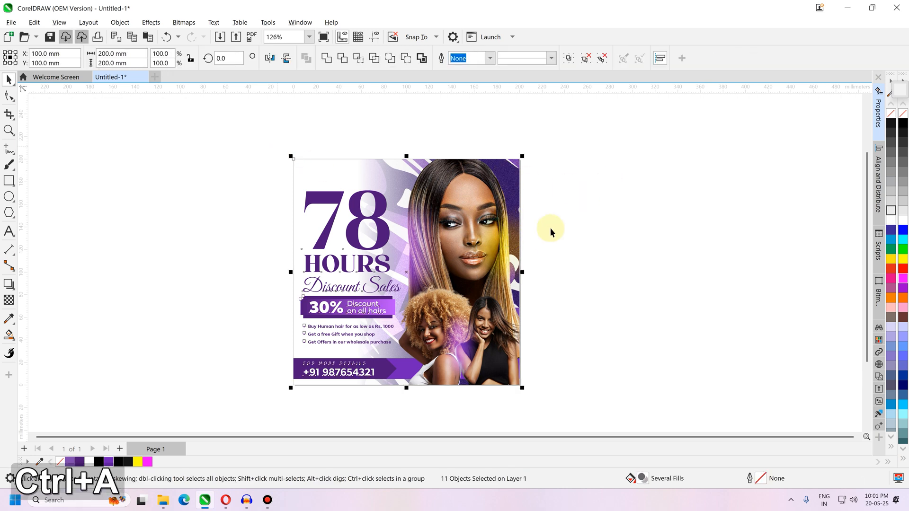
Step: Duplicate all the poster artwork onto a new second page
left_click(242, 149)
left_click(611, 319)
key("Escape")
key("ctrl+a")
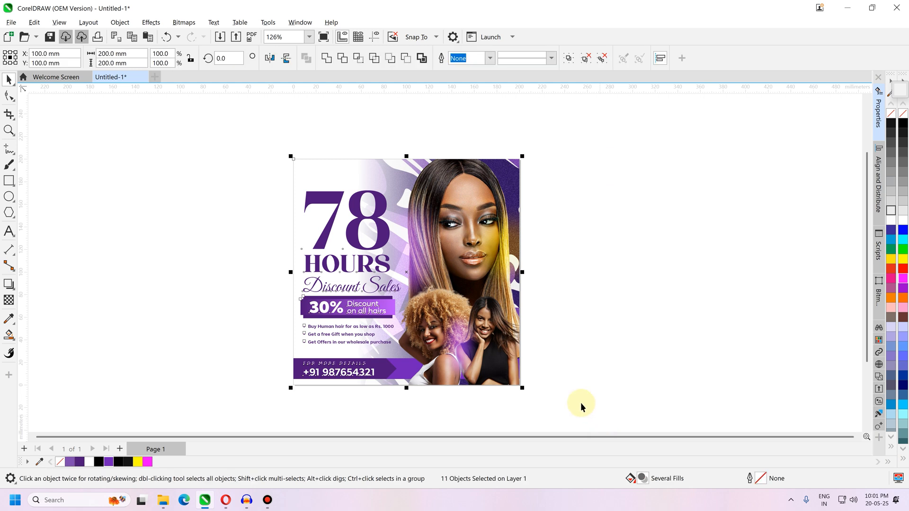
key("Page_Down")
key("Return")
key("ctrl+v")
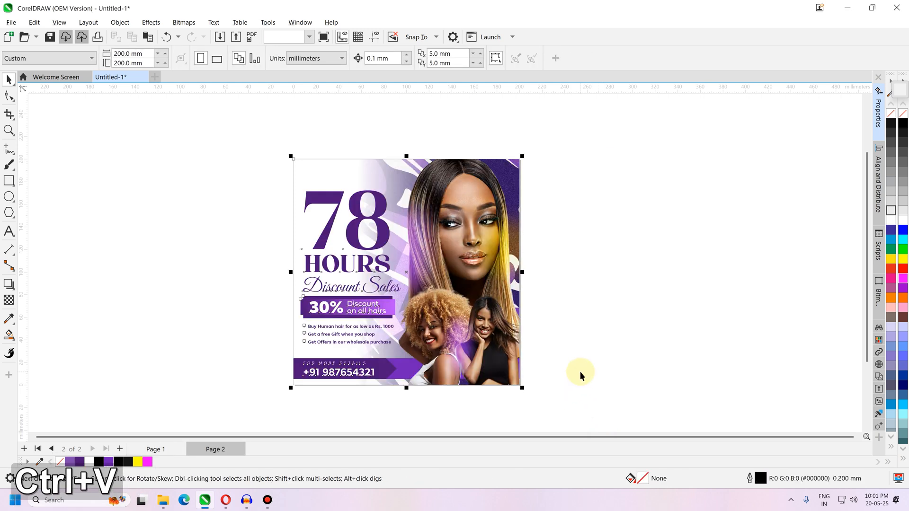
Step: Group the artwork on page 2 and convert it to a 300 dpi RGB bitmap
key("ctrl+g")
left_click(180, 23)
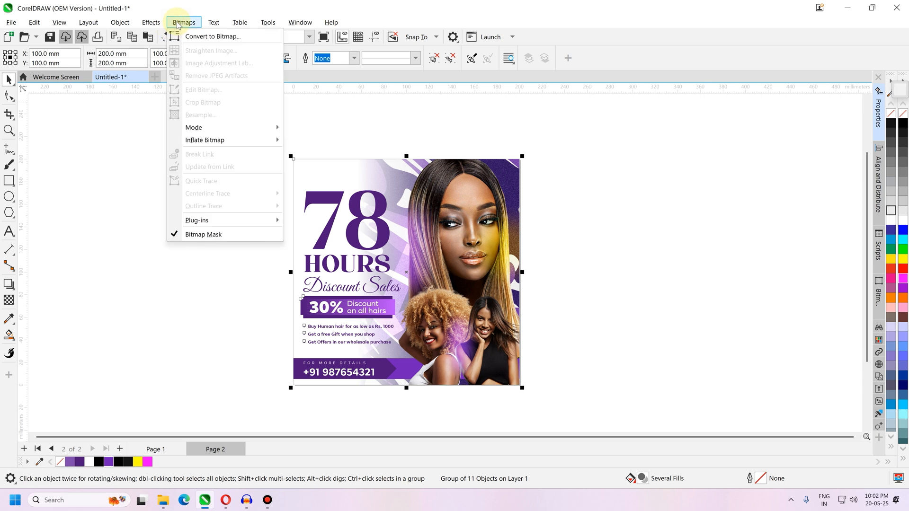
left_click(153, 35)
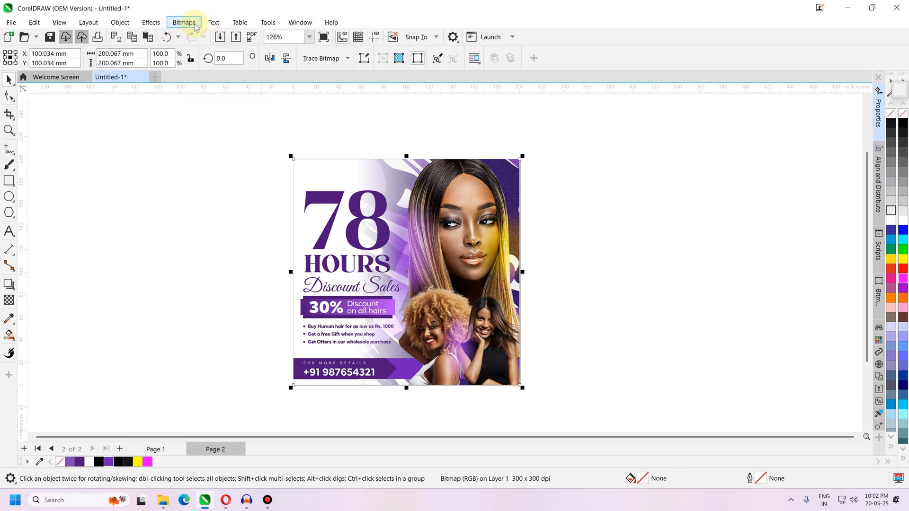
Step: In the Image Adjustment Lab, set the poster bitmap's temperature to 5449, tint to -1 and saturation to 17
left_click(194, 25)
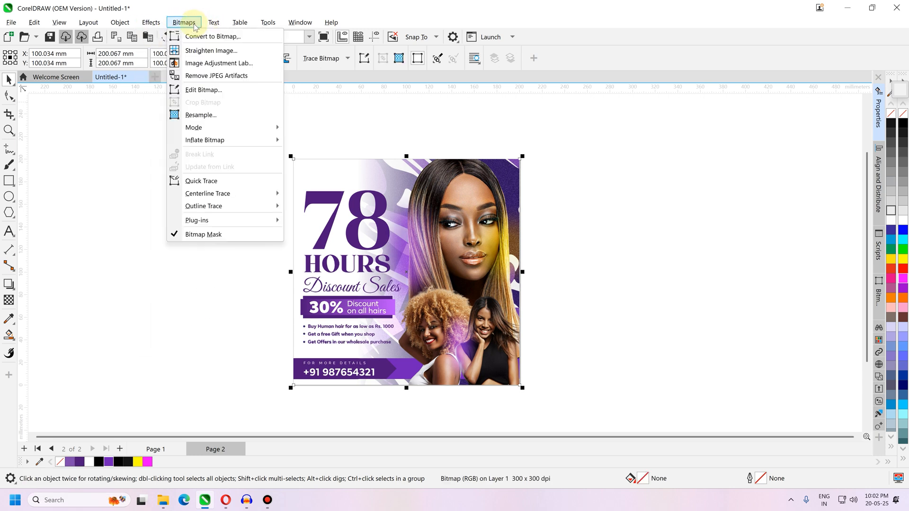
left_click(211, 64)
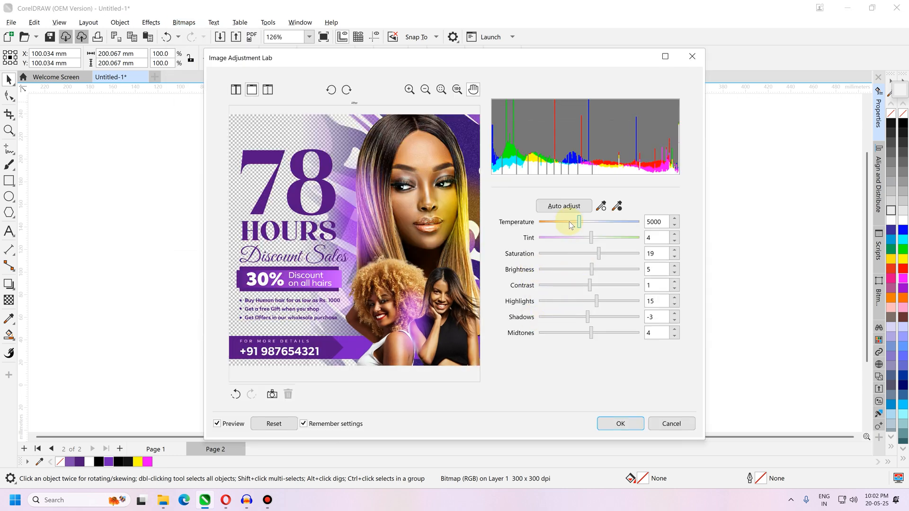
left_click_drag(569, 222, 585, 222)
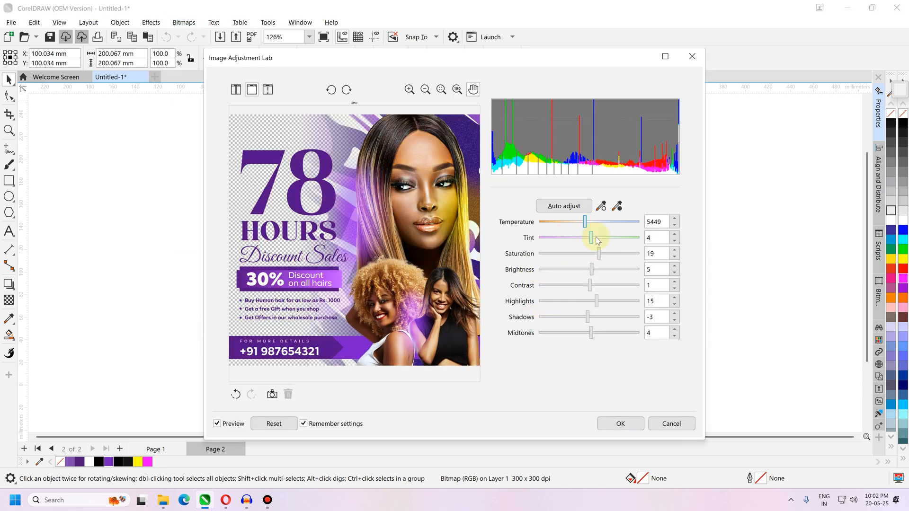
left_click(599, 237)
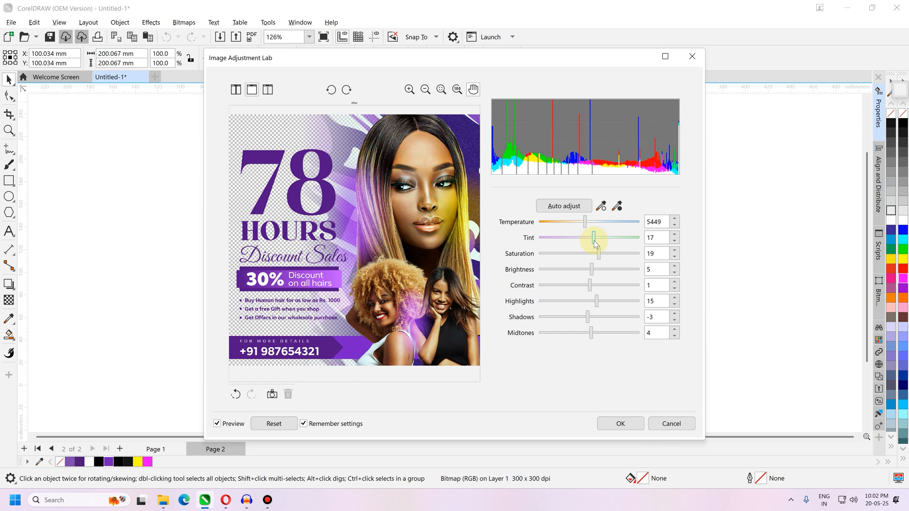
left_click_drag(590, 241, 589, 238)
Step: Set the bitmap's brightness to 11 and contrast to 9, fine-tune highlights, shadows and midtones, and apply the adjustments
left_click(599, 270)
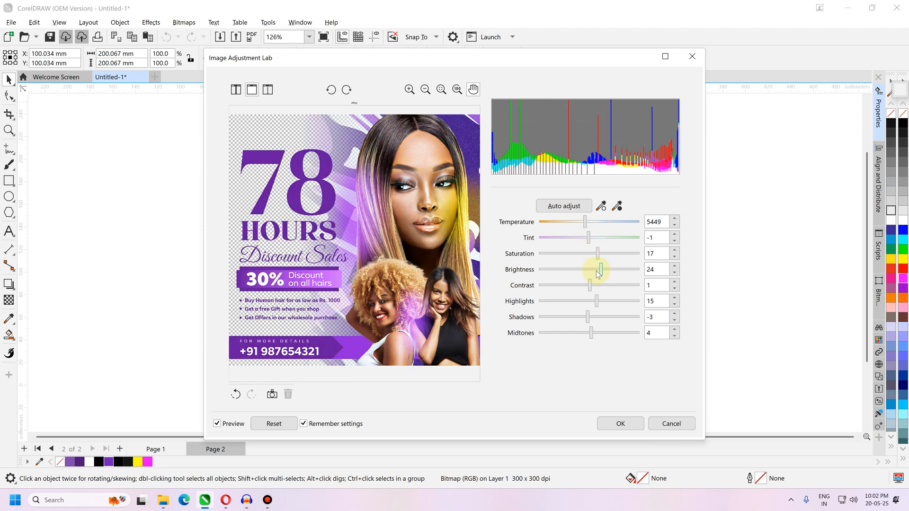
left_click(602, 300)
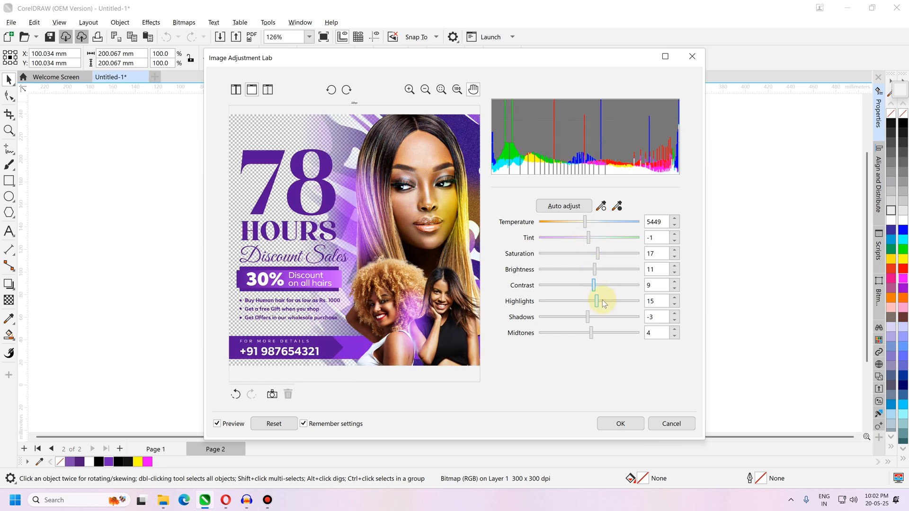
left_click(592, 316)
left_click(596, 333)
left_click(593, 333)
left_click(620, 423)
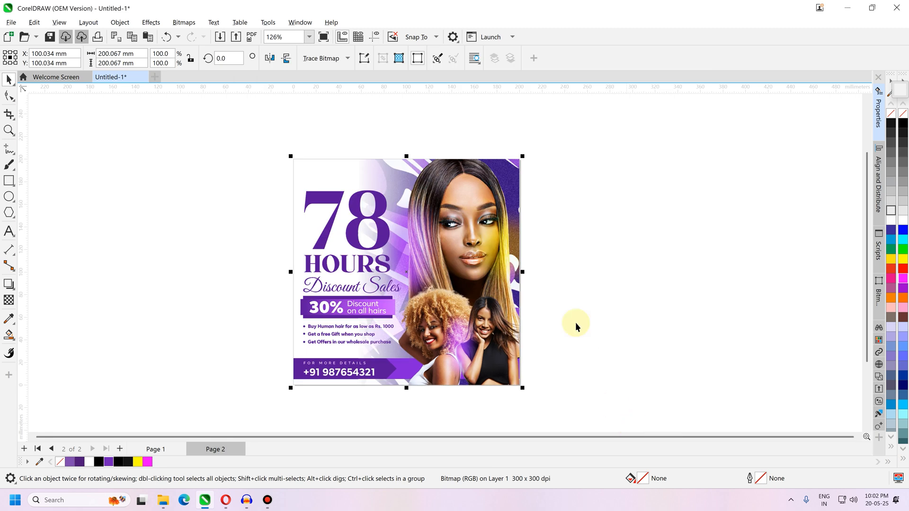
Step: Examine the colour-adjusted poster on page 2 at close range and as a whole
key("Escape")
scroll(369, 248, "up", 1)
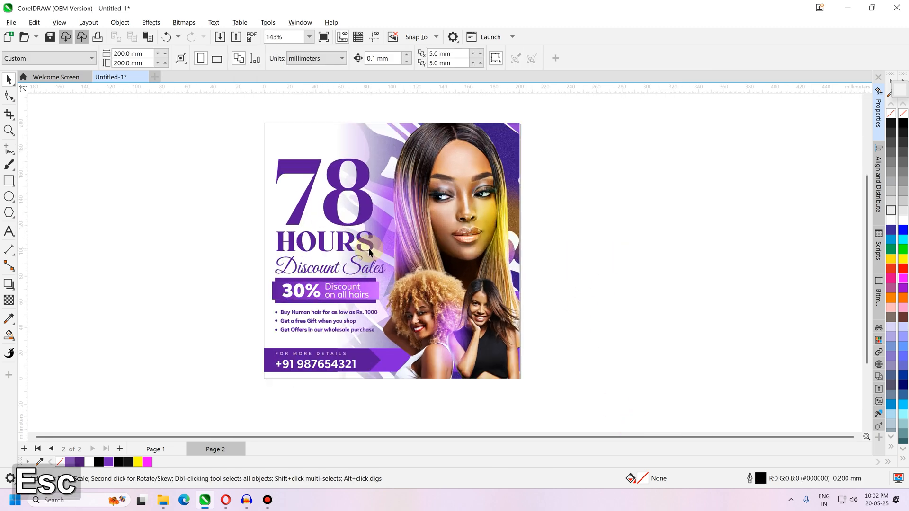
left_click(439, 280)
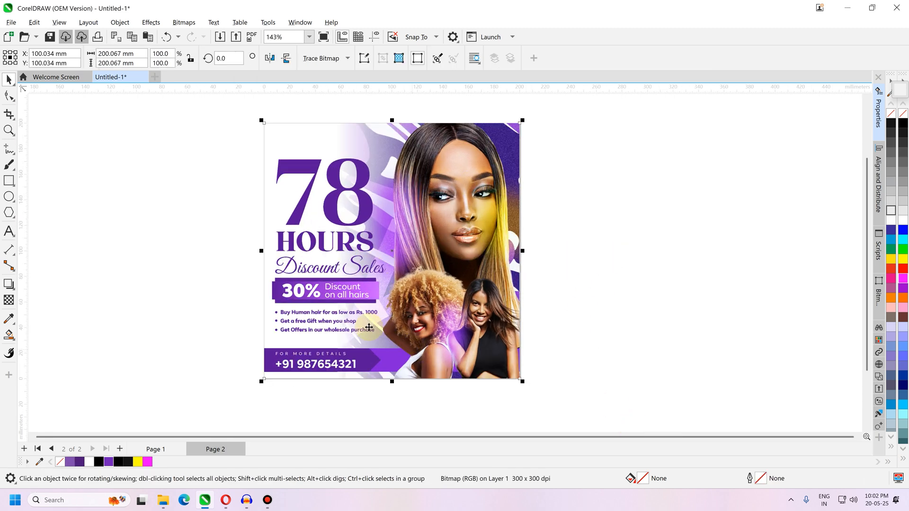
scroll(369, 326, "down", 1)
left_click(552, 279)
left_click(457, 255)
left_click(525, 268)
key("ctrl+a")
key("shift+F2")
left_click(723, 248)
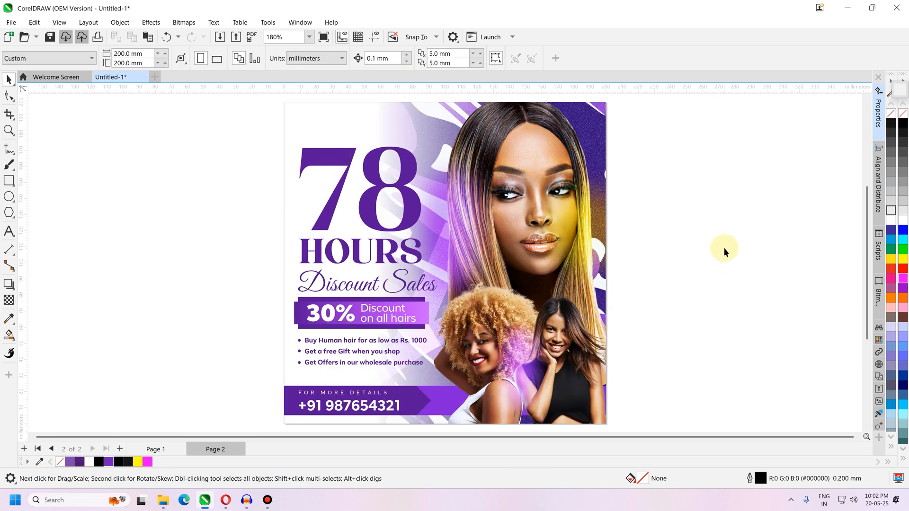